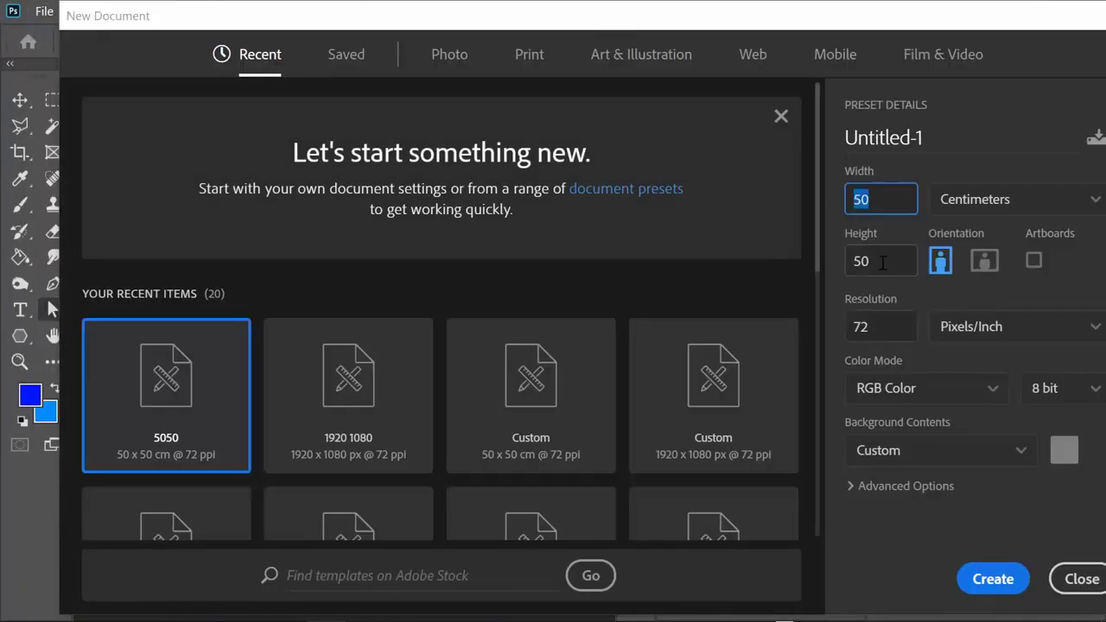
Create a 50 × 50 cm document and open concept.psb
key(Tab)
click(993, 579)
click(44, 11)
click(60, 50)
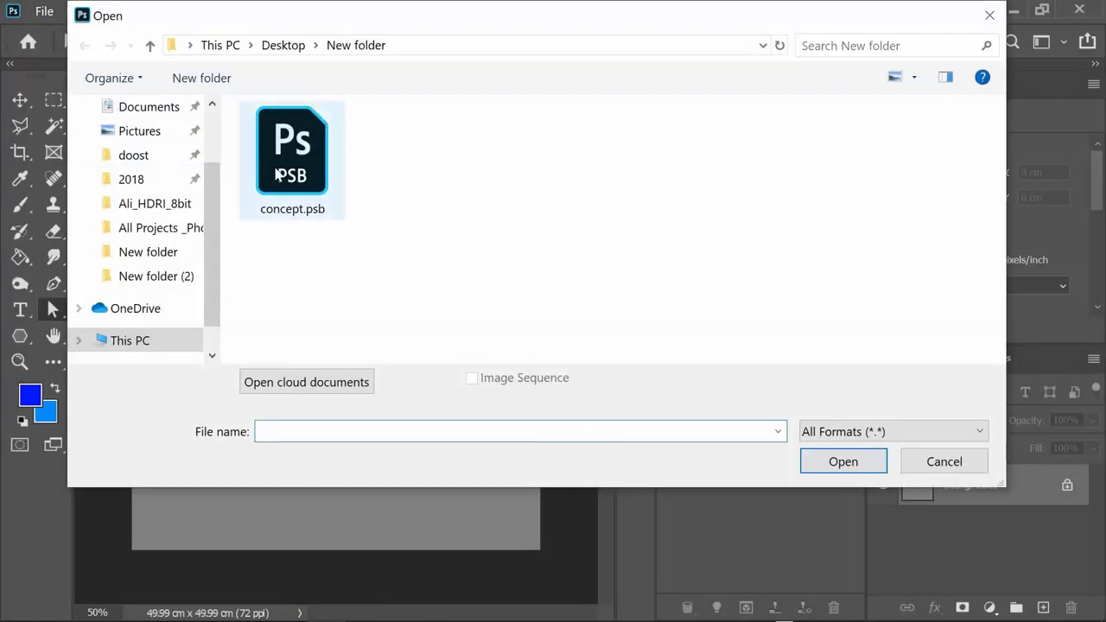
double_click(292, 168)
Move the concept sketch layers into Untitled-1 and centre them, hiding the grape bunch and selecting the stem layer
drag(346, 72, 381, 160)
key(v)
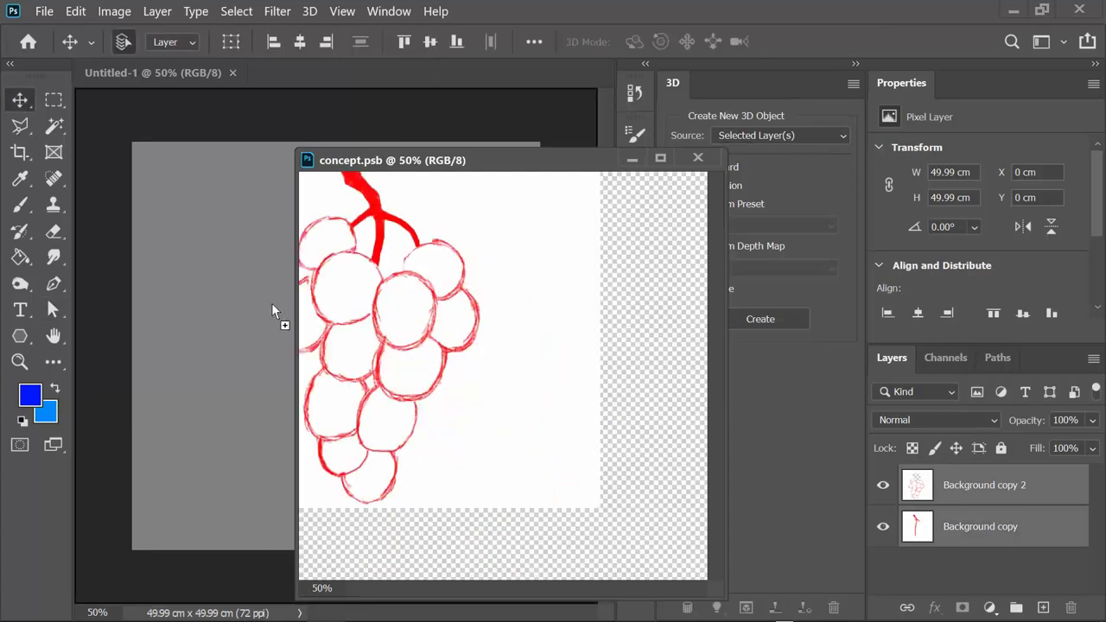
drag(484, 375, 271, 303)
click(698, 157)
drag(419, 328, 432, 444)
click(884, 485)
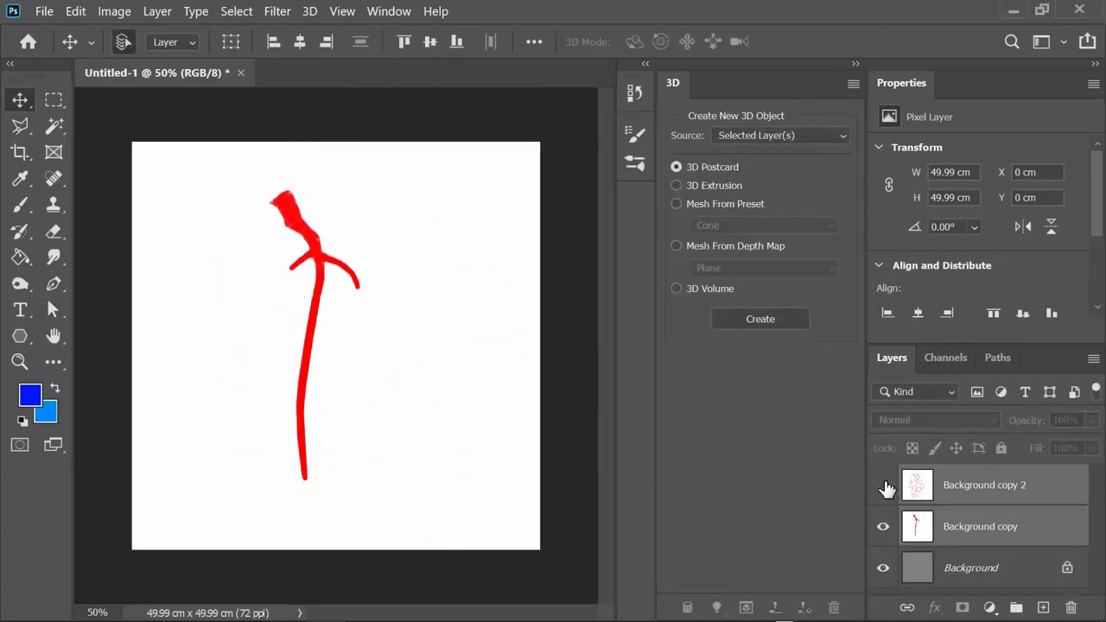
click(884, 485)
click(954, 529)
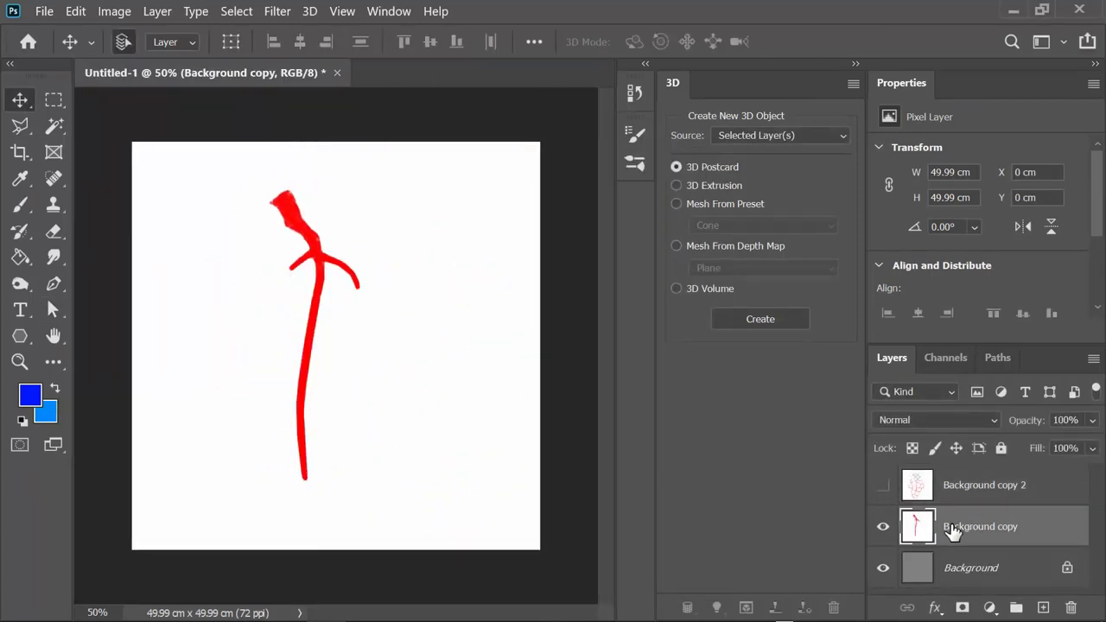
Trace a pen shape down the red stem from its top tip to the bottom end
key(p)
scroll(288, 160, up, 5)
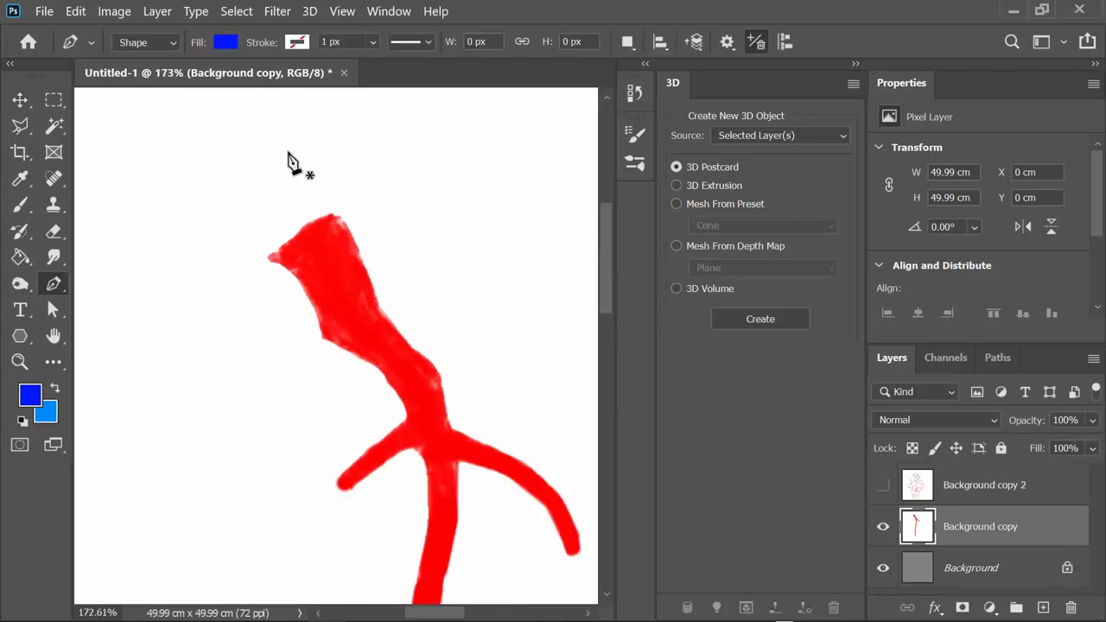
click(334, 211)
click(267, 257)
click(308, 295)
click(324, 337)
click(381, 371)
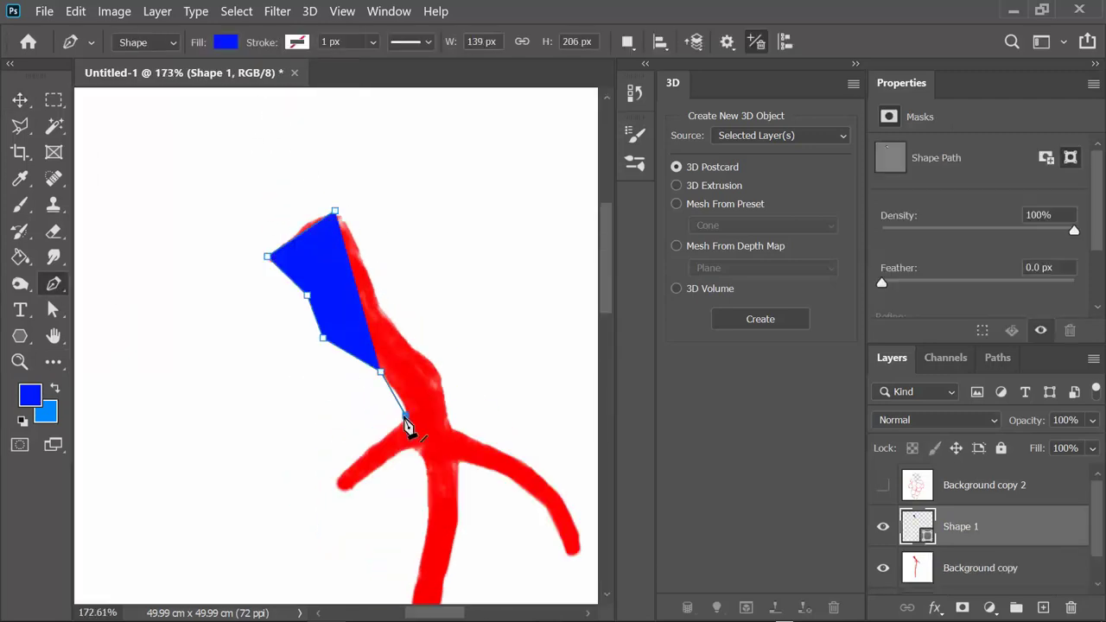
click(405, 416)
click(337, 480)
click(432, 482)
mouse_move(605, 285)
mouse_down()
mouse_move(603, 441)
mouse_move(615, 334)
mouse_up()
click(383, 432)
click(358, 287)
click(381, 532)
click(400, 532)
Continue the outline back up the stem around both branches and close it
click(385, 287)
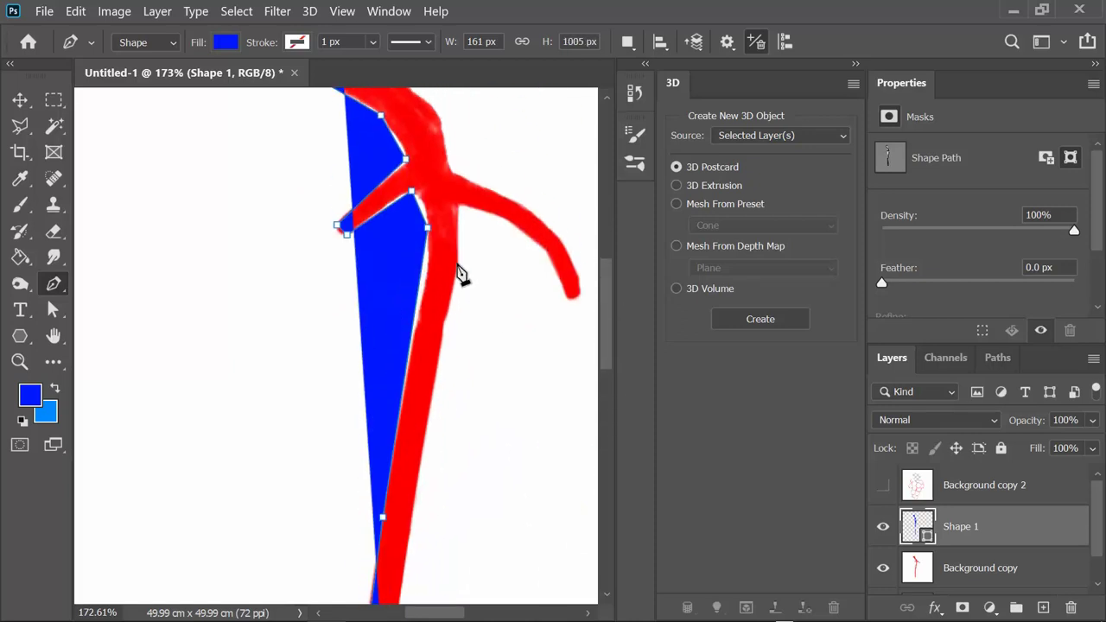
click(455, 261)
click(459, 205)
click(507, 218)
click(546, 253)
click(567, 296)
click(557, 235)
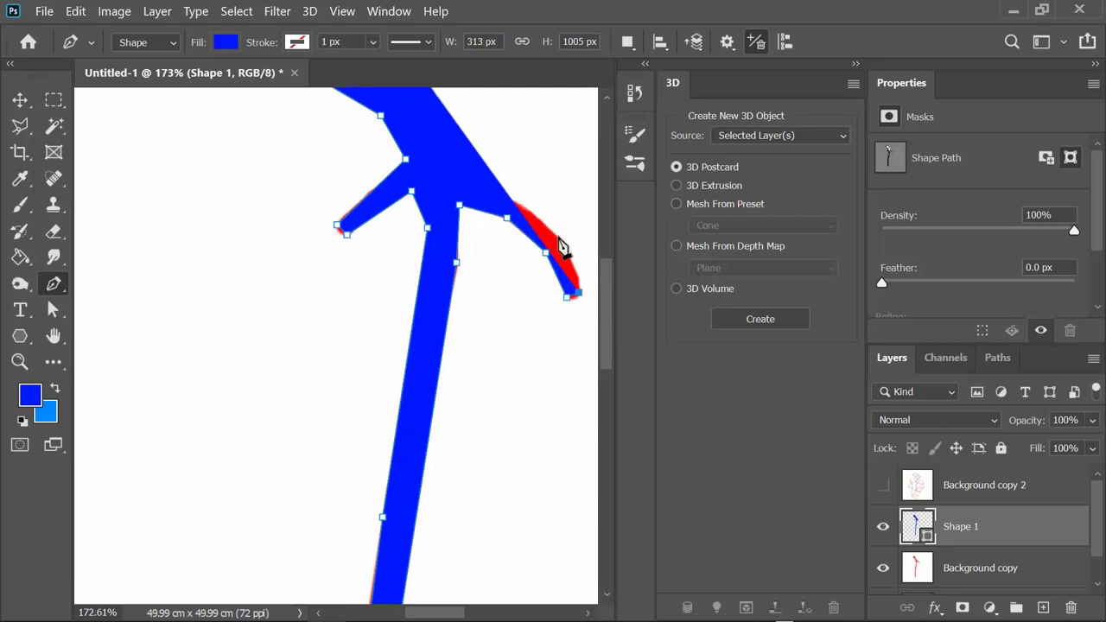
click(519, 204)
drag(605, 285, 605, 243)
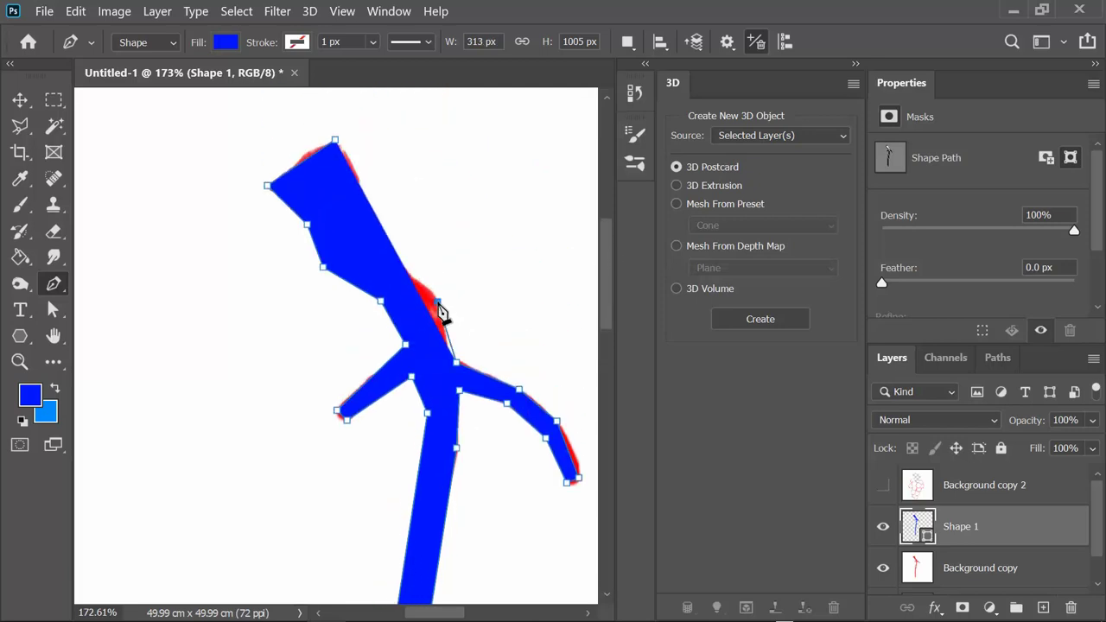
click(437, 302)
Lower the Shape 1 layer opacity to 62%
scroll(464, 296, down, 2)
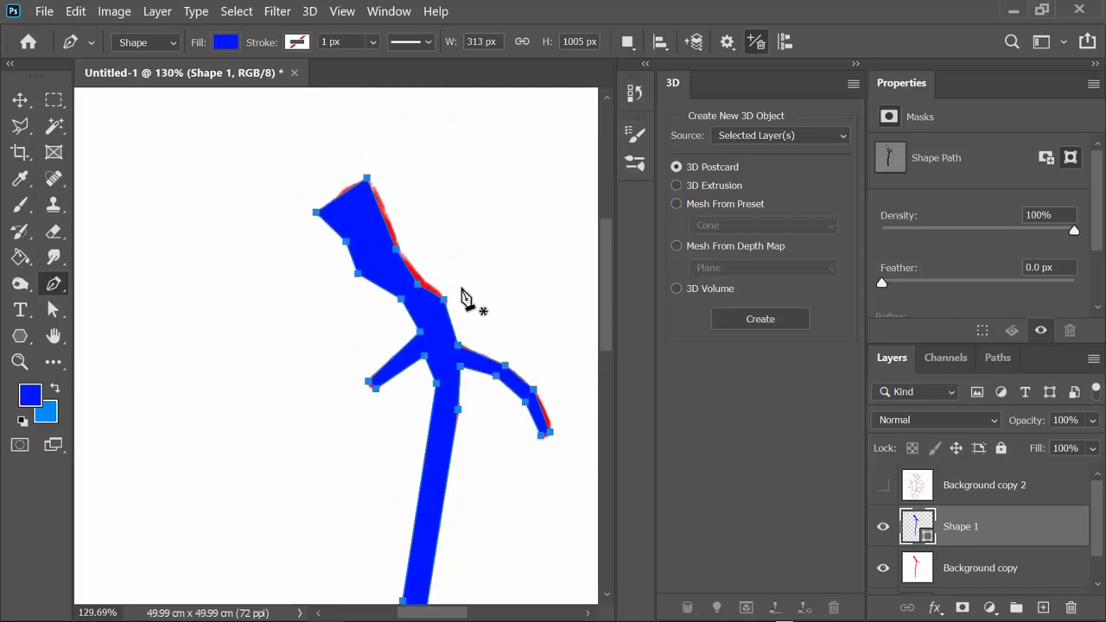
scroll(464, 296, down, 3)
click(1092, 420)
drag(1094, 442, 1057, 446)
scroll(442, 262, up, 7)
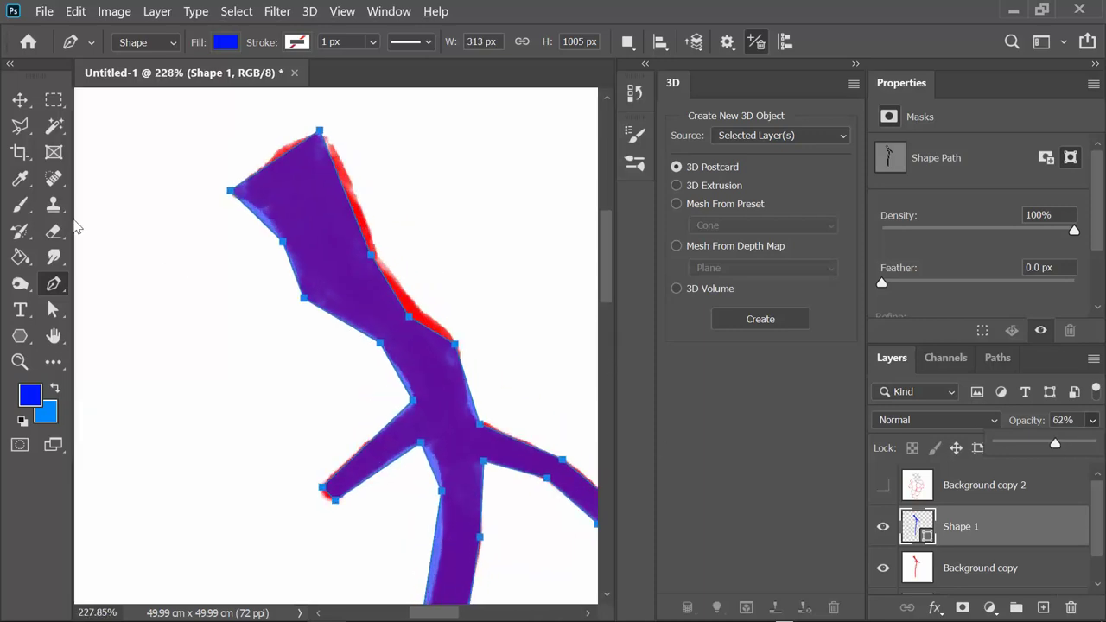
Curve the stem top's left, upper-right and side edges onto the red sketch
right_click(57, 285)
click(121, 330)
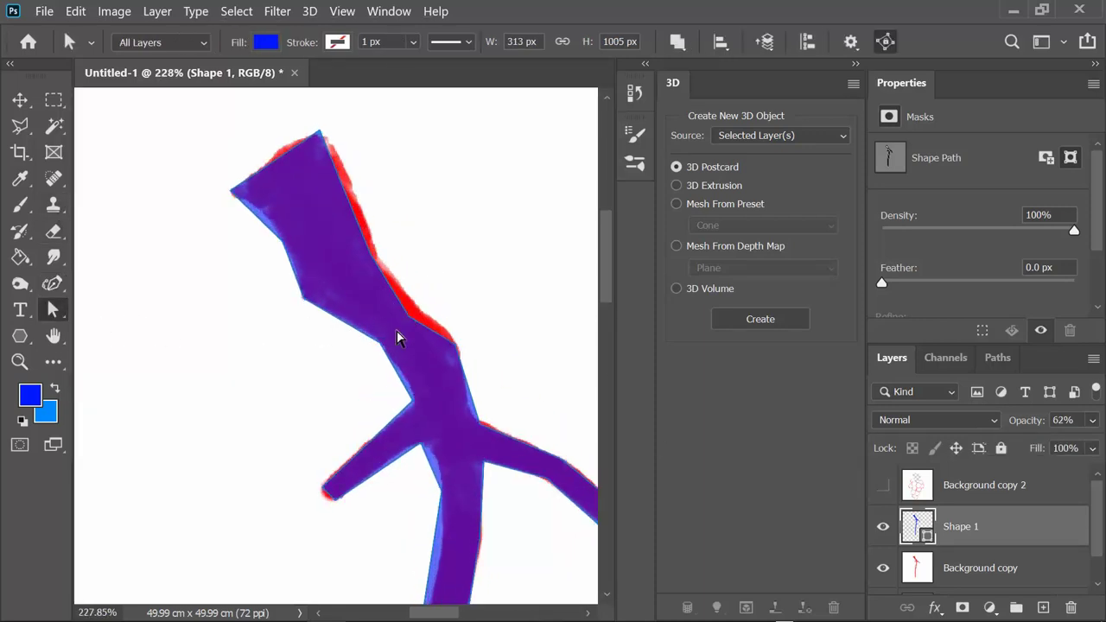
scroll(607, 285, up, 3)
scroll(365, 393, up, 2)
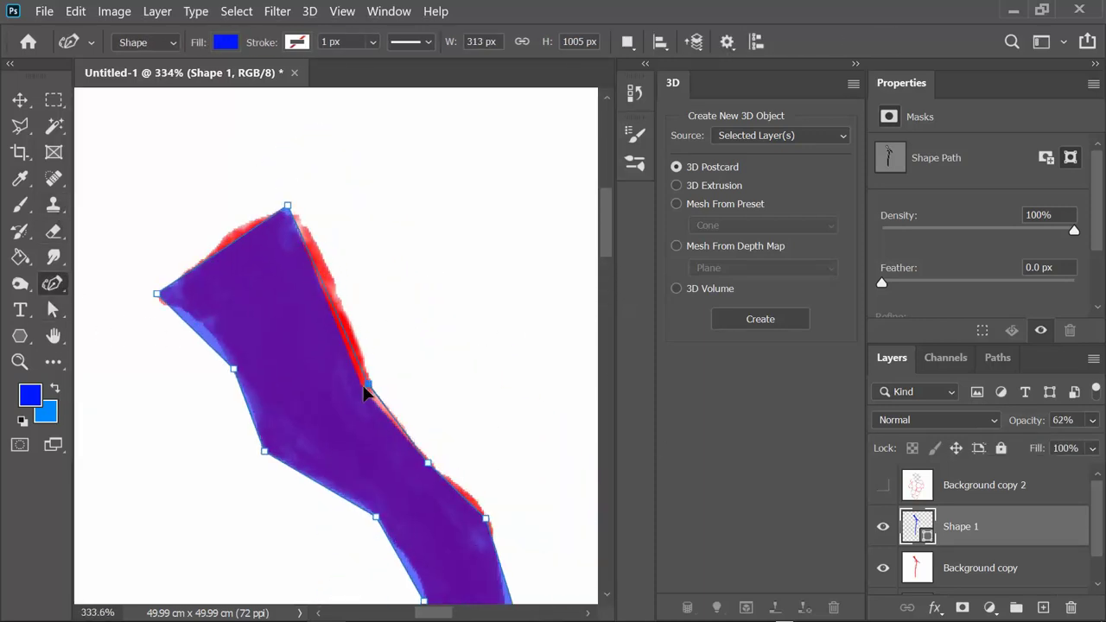
drag(365, 369, 367, 369)
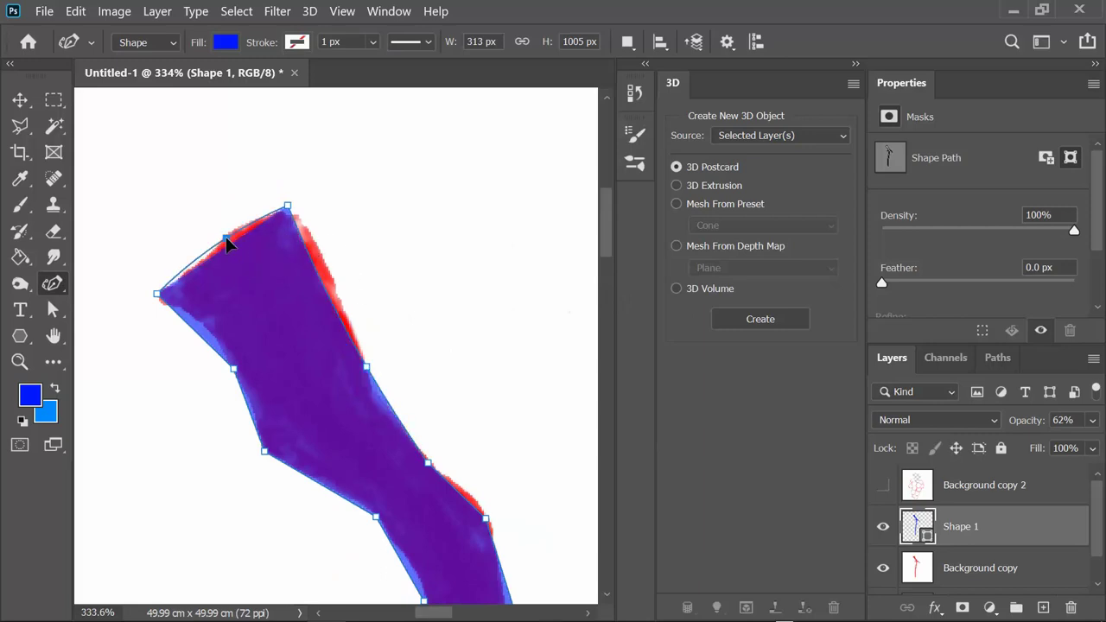
drag(226, 238, 226, 235)
drag(305, 246, 314, 240)
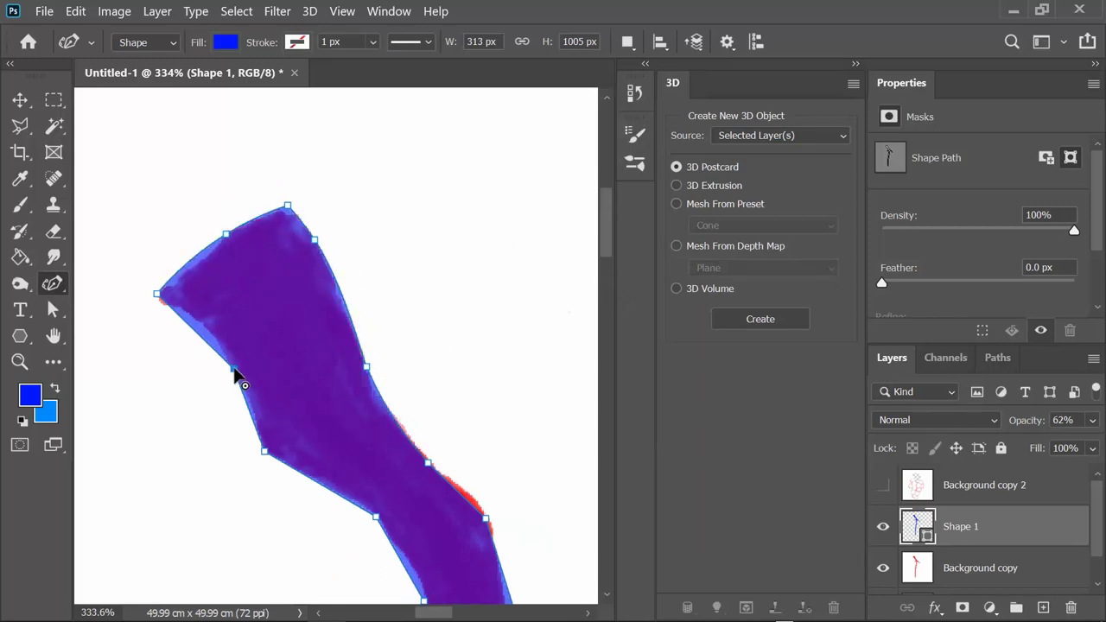
drag(170, 317, 169, 312)
scroll(173, 328, up, 3)
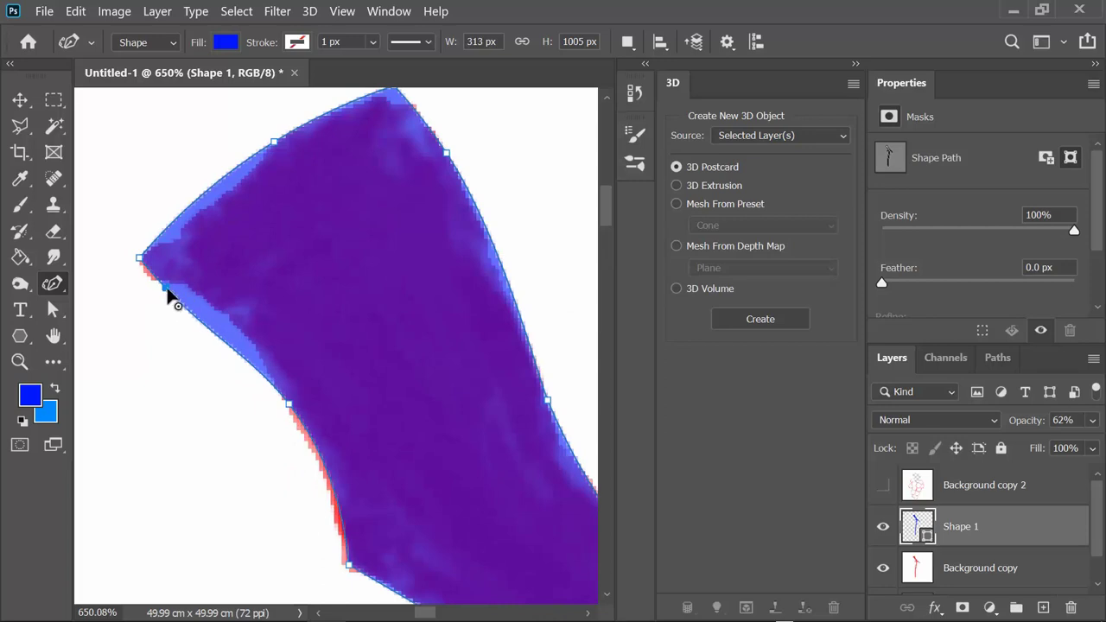
drag(167, 239, 158, 234)
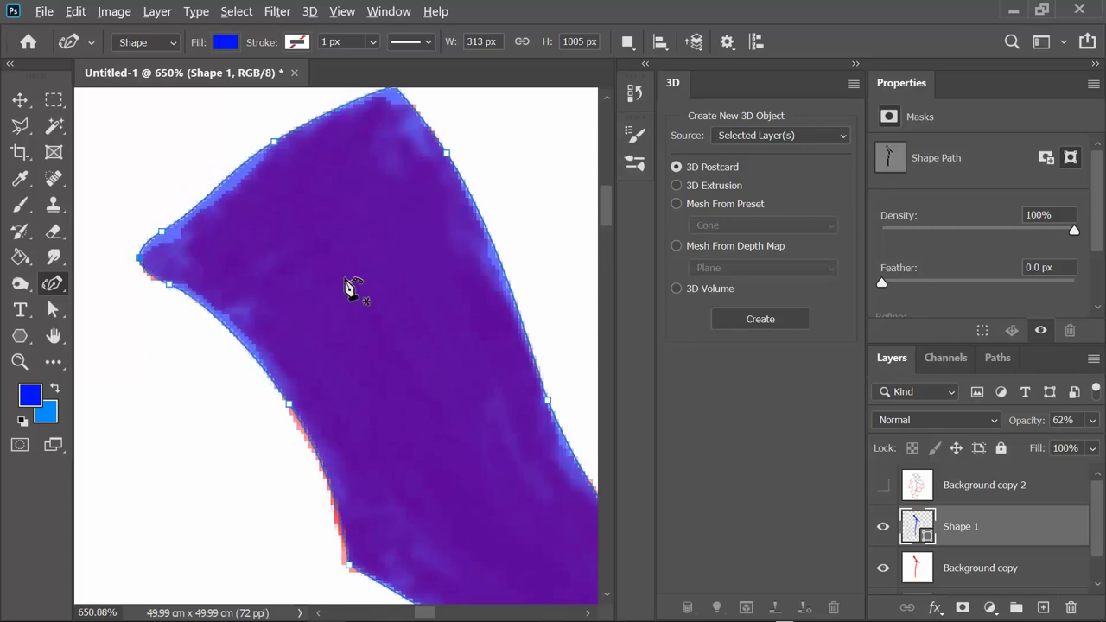
scroll(350, 287, up, 1)
scroll(334, 286, down, 4)
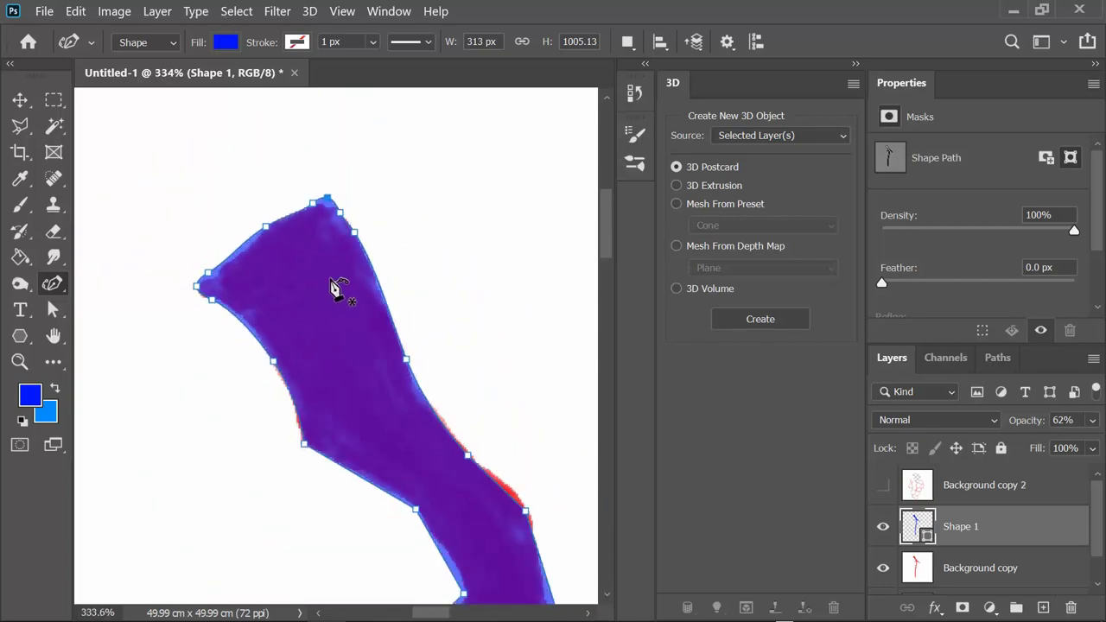
scroll(474, 471, up, 2)
scroll(605, 250, down, 2)
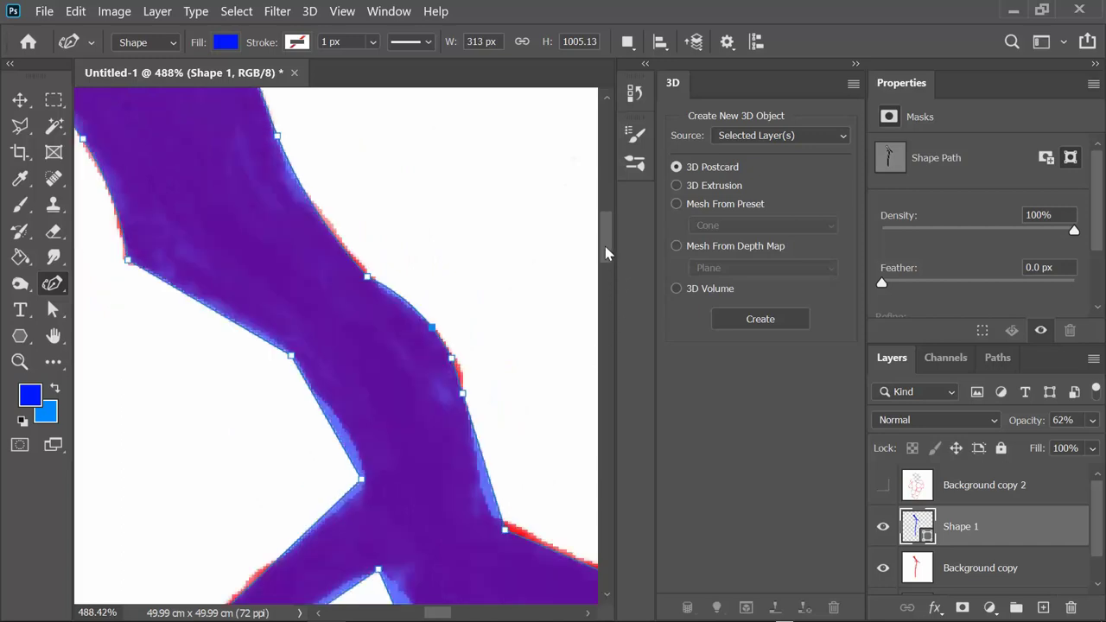
scroll(605, 250, down, 1)
Round the branch junction corners and the branch tip to fit the sketch
click(491, 354)
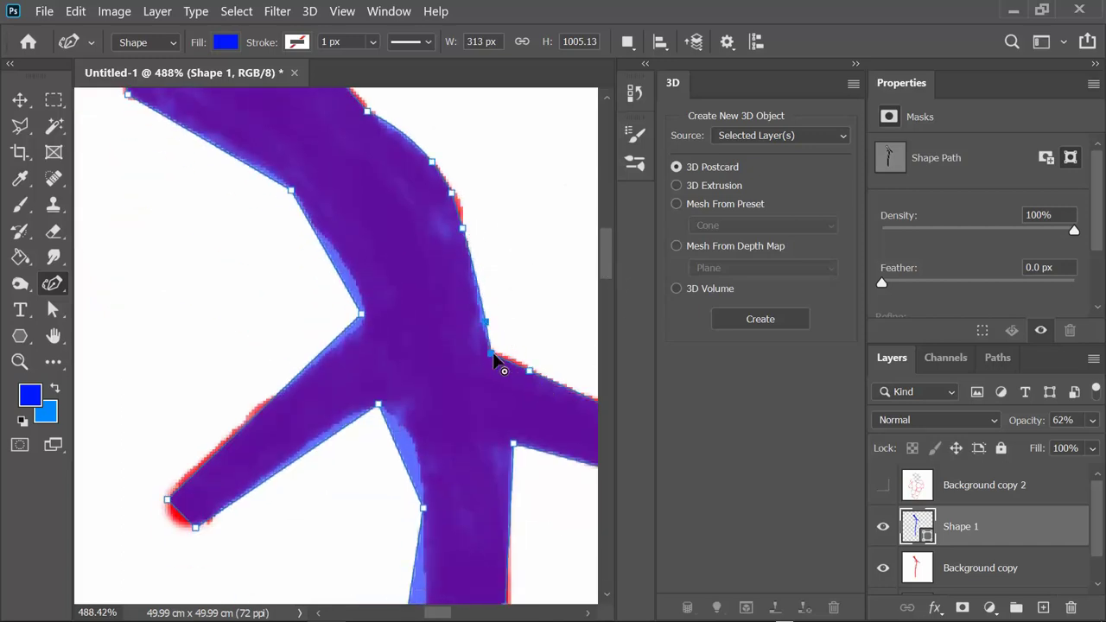
scroll(572, 363, down, 2)
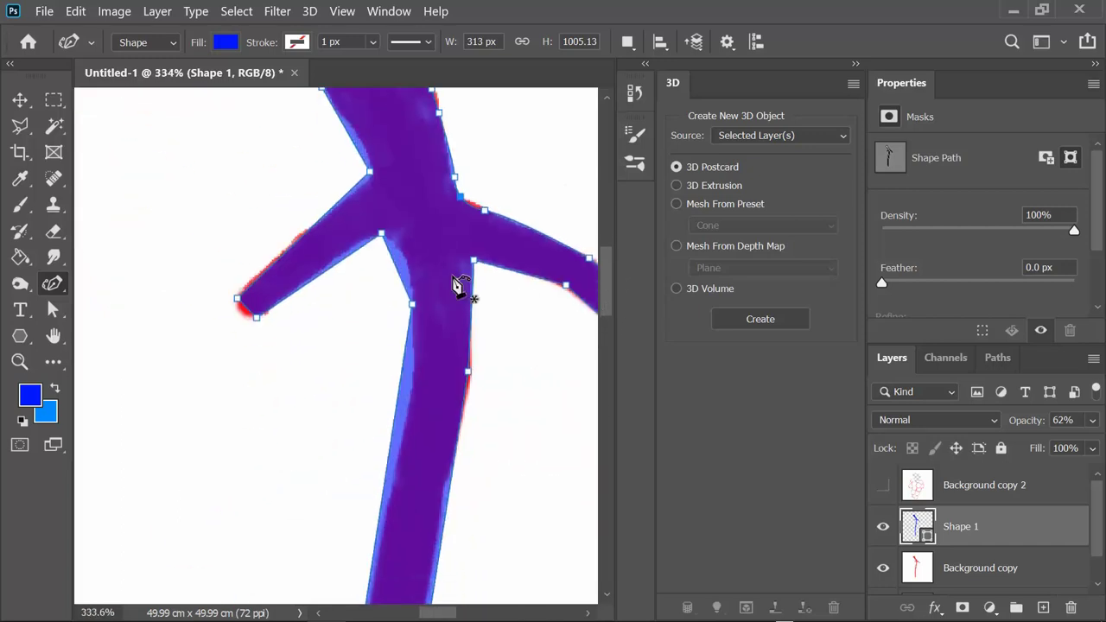
scroll(457, 285, up, 3)
click(337, 273)
click(413, 296)
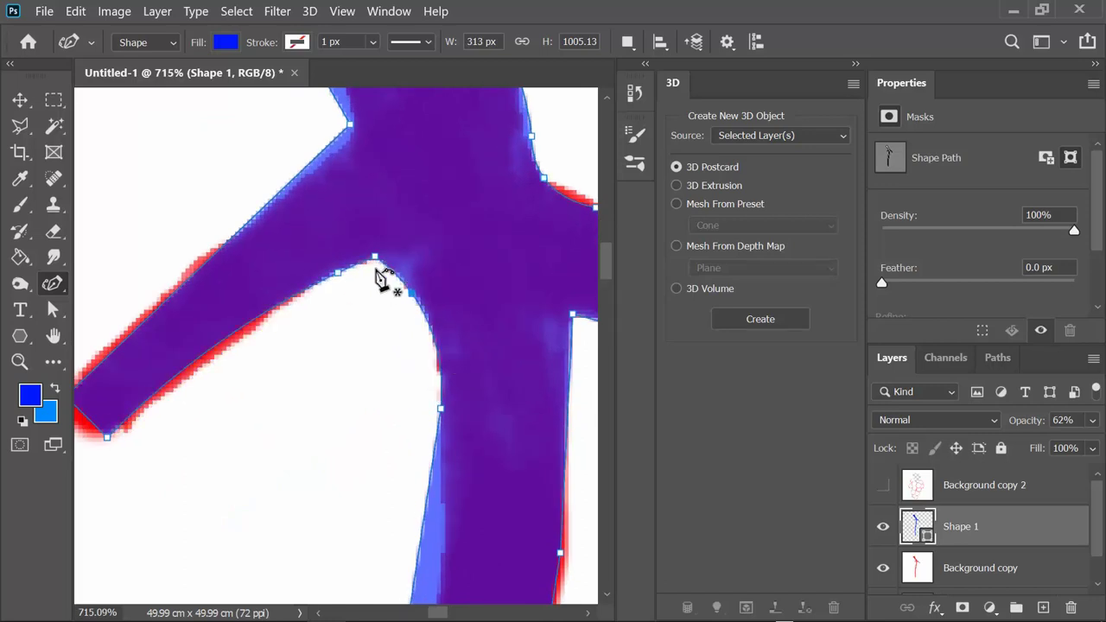
scroll(380, 263, up, 2)
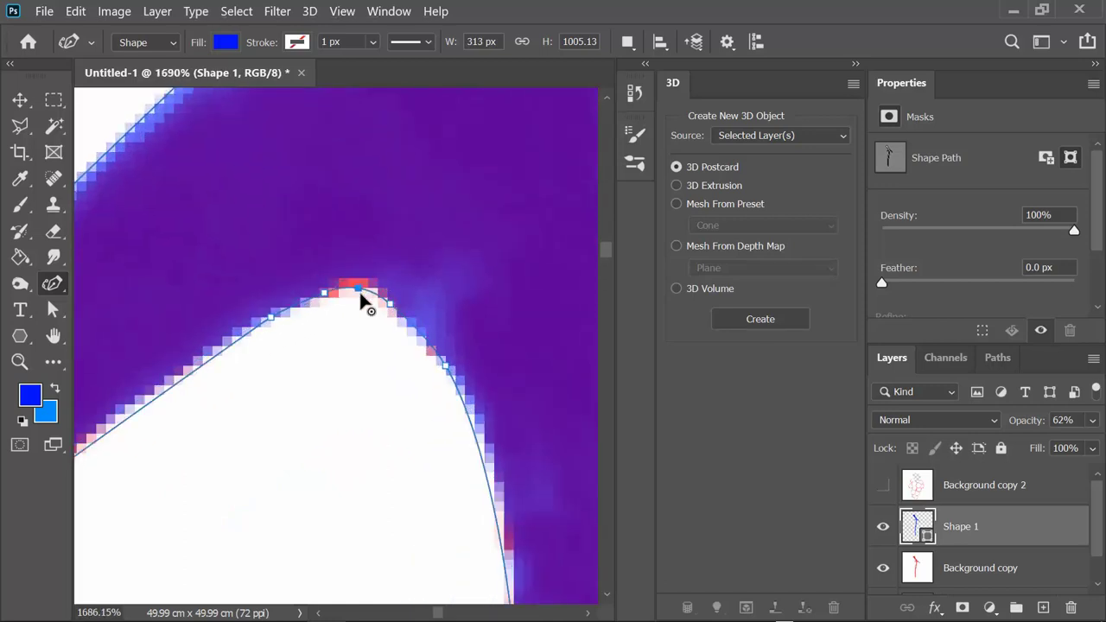
scroll(366, 299, down, 3)
scroll(157, 502, up, 4)
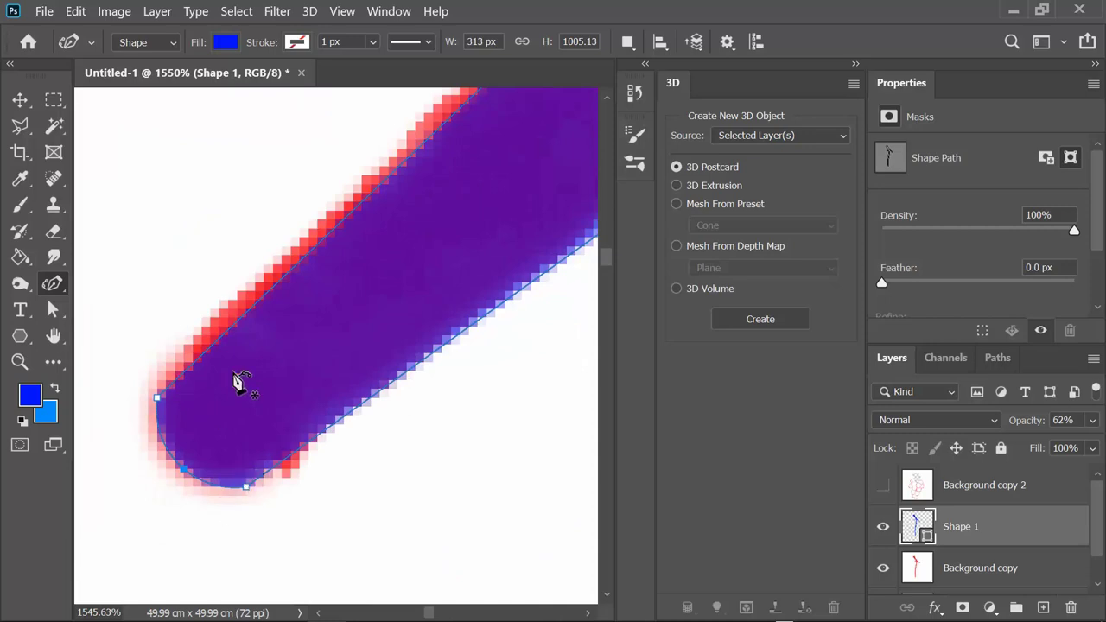
click(273, 467)
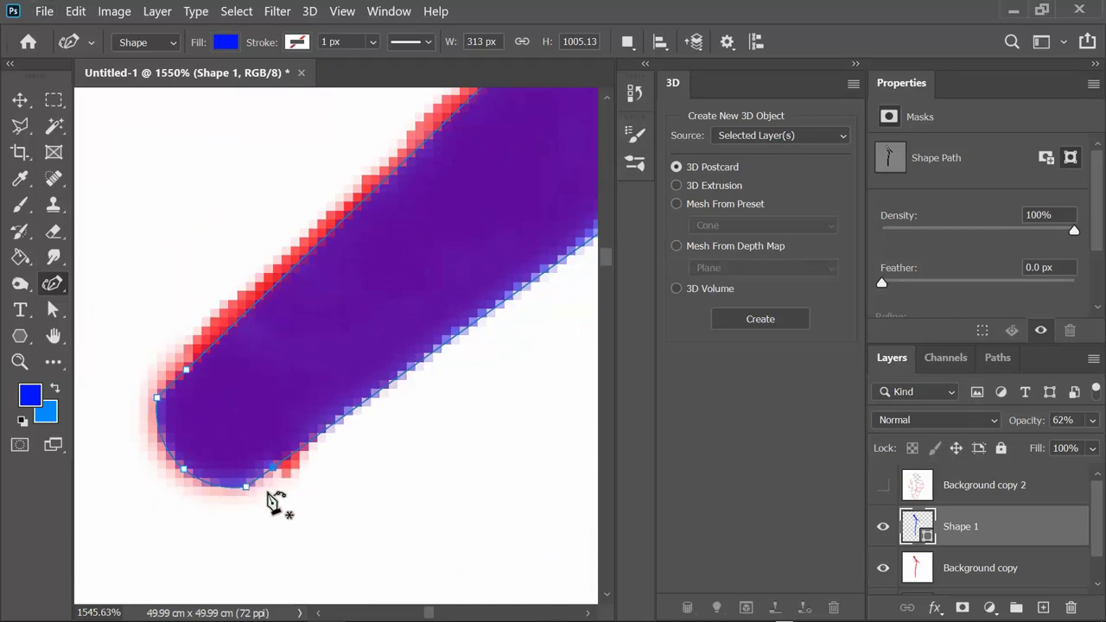
click(156, 397)
Pull the lower edge curves of the outline onto the red sketch
scroll(291, 447, down, 2)
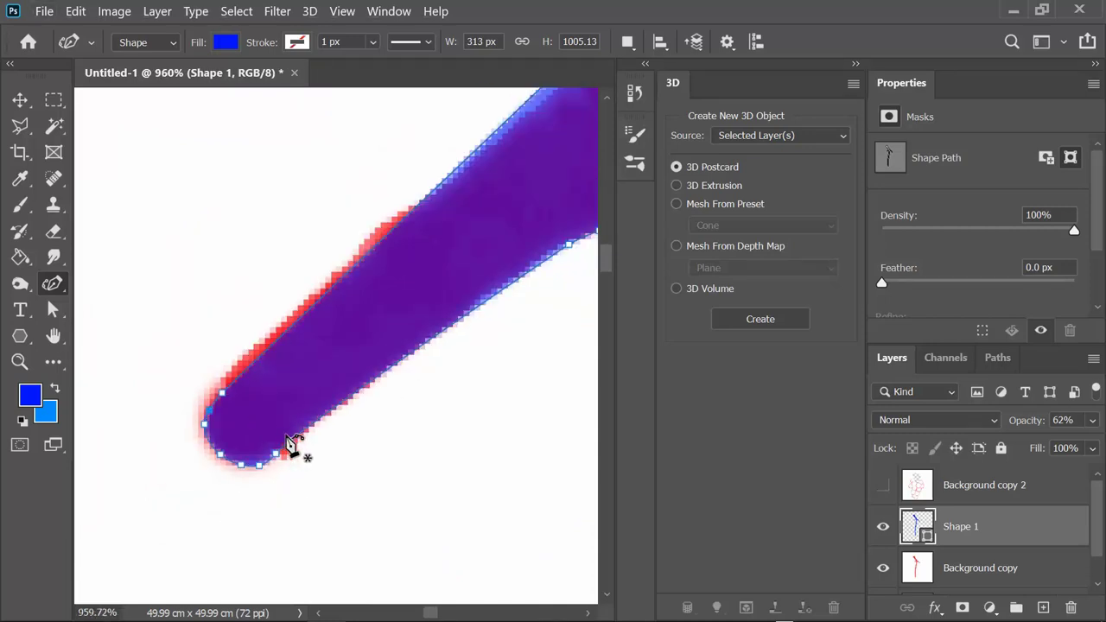
scroll(388, 371, down, 1)
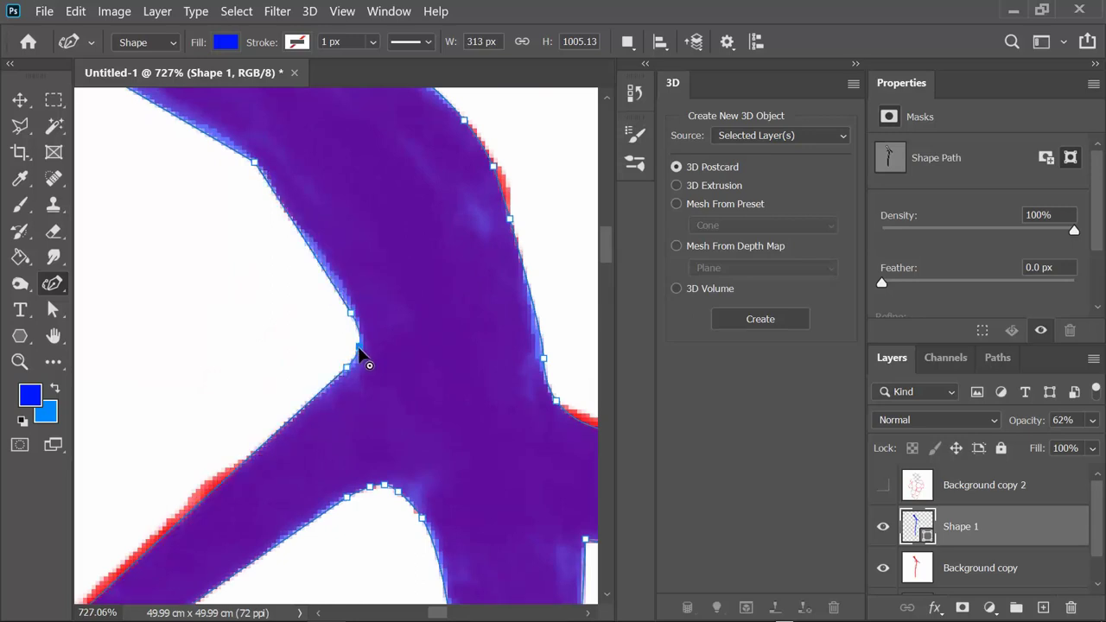
scroll(365, 358, down, 1)
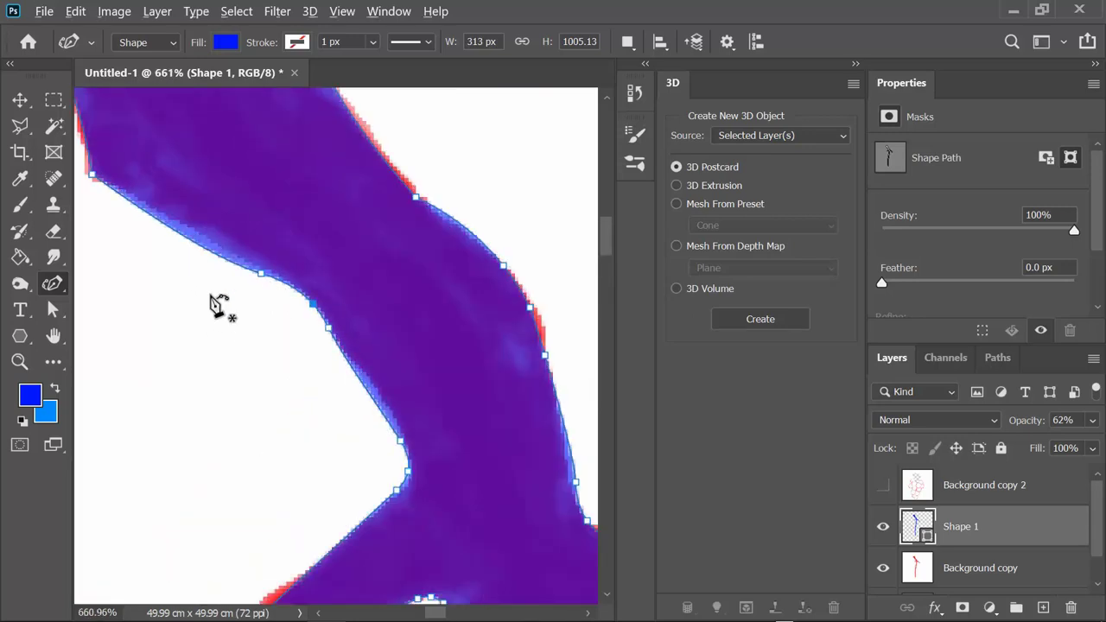
scroll(199, 259, up, 2)
drag(128, 205, 130, 215)
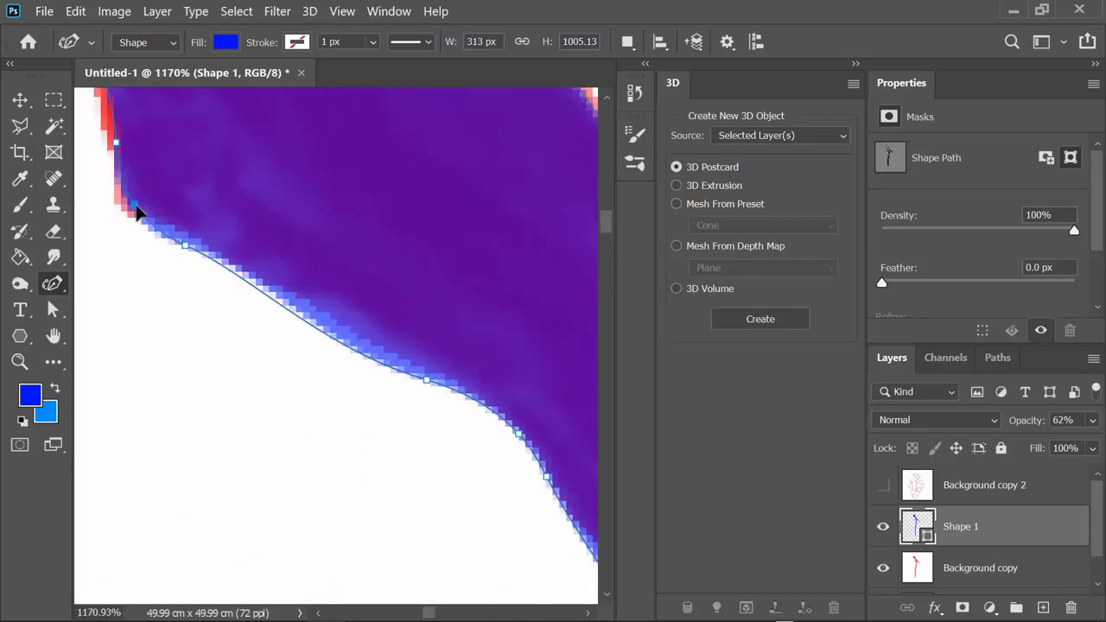
drag(426, 382, 351, 329)
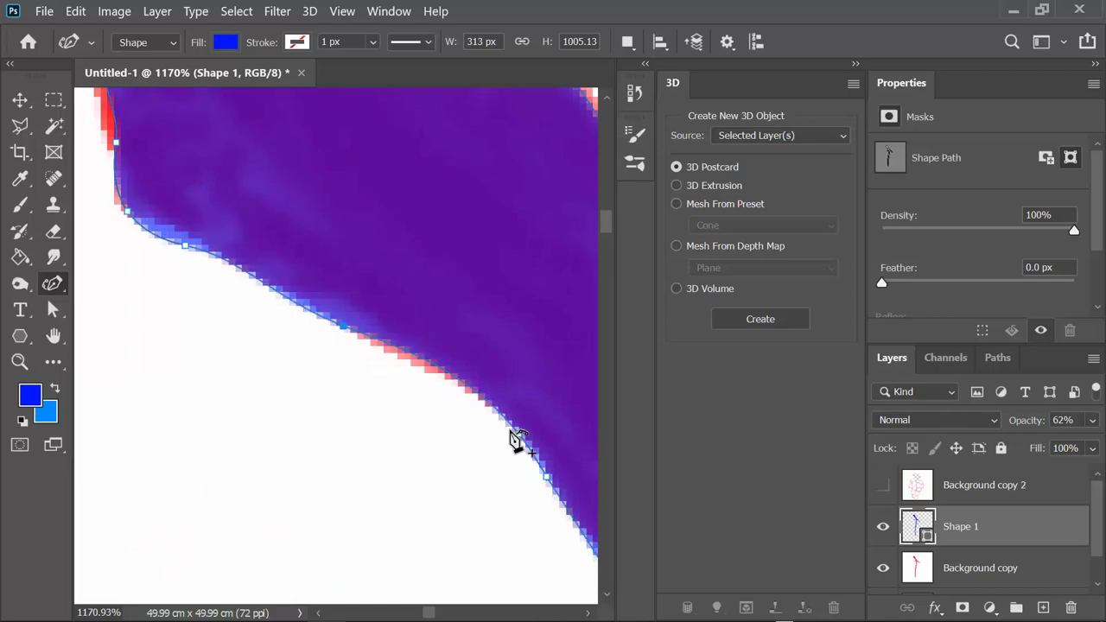
scroll(402, 493, down, 5)
scroll(403, 494, down, 1)
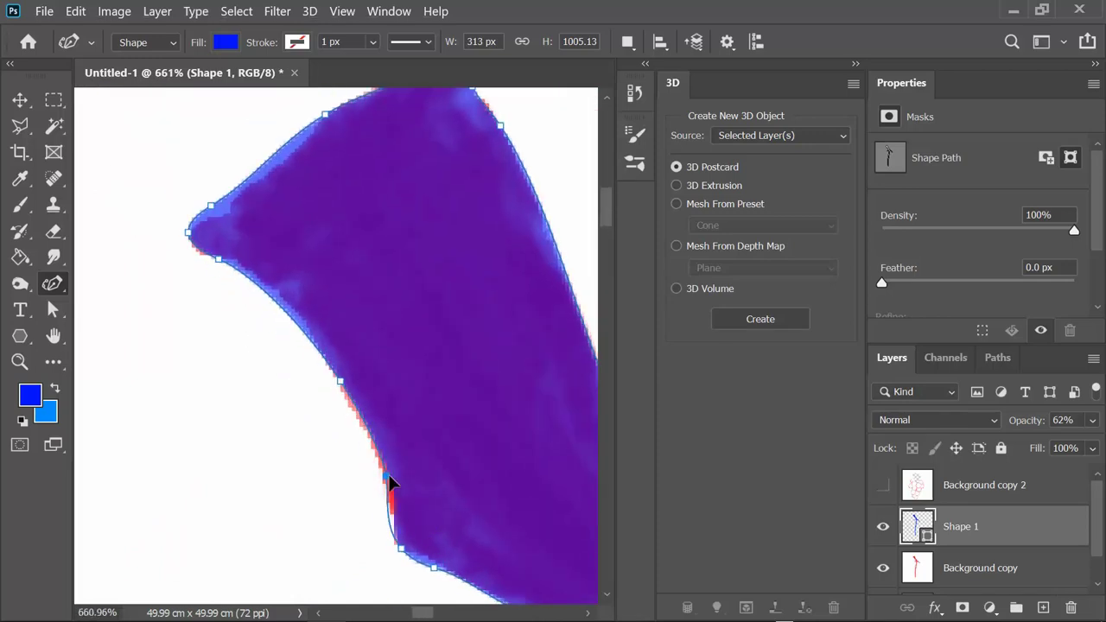
scroll(387, 477, up, 2)
scroll(328, 403, down, 8)
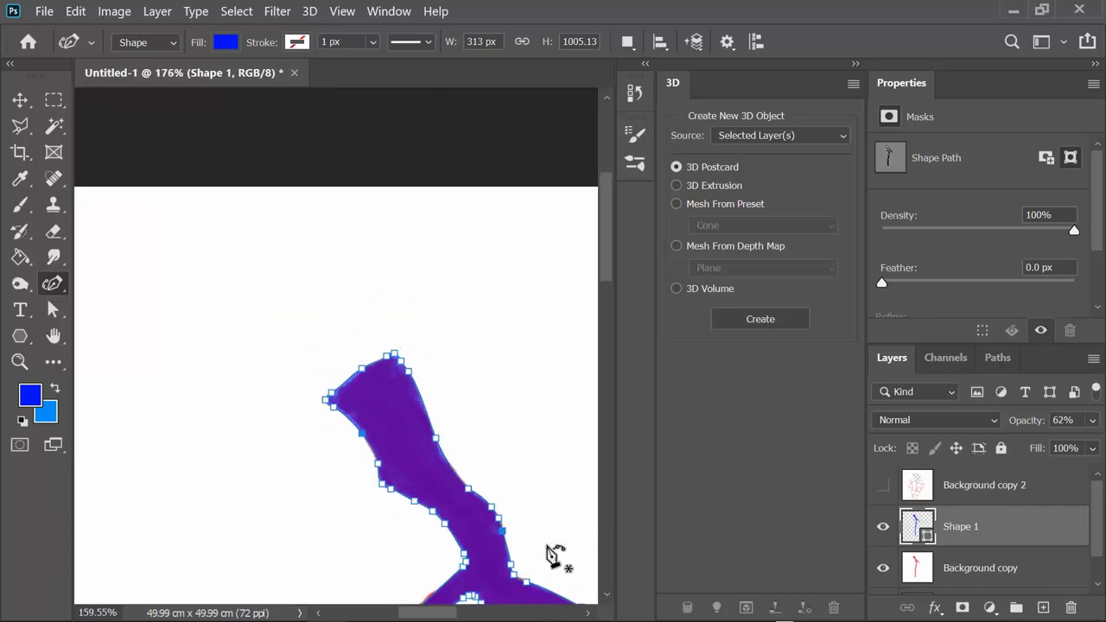
scroll(556, 556, up, 1)
Bend the stem outline and round off its bottom tip to match the reference
scroll(432, 363, down, 4)
scroll(459, 393, down, 3)
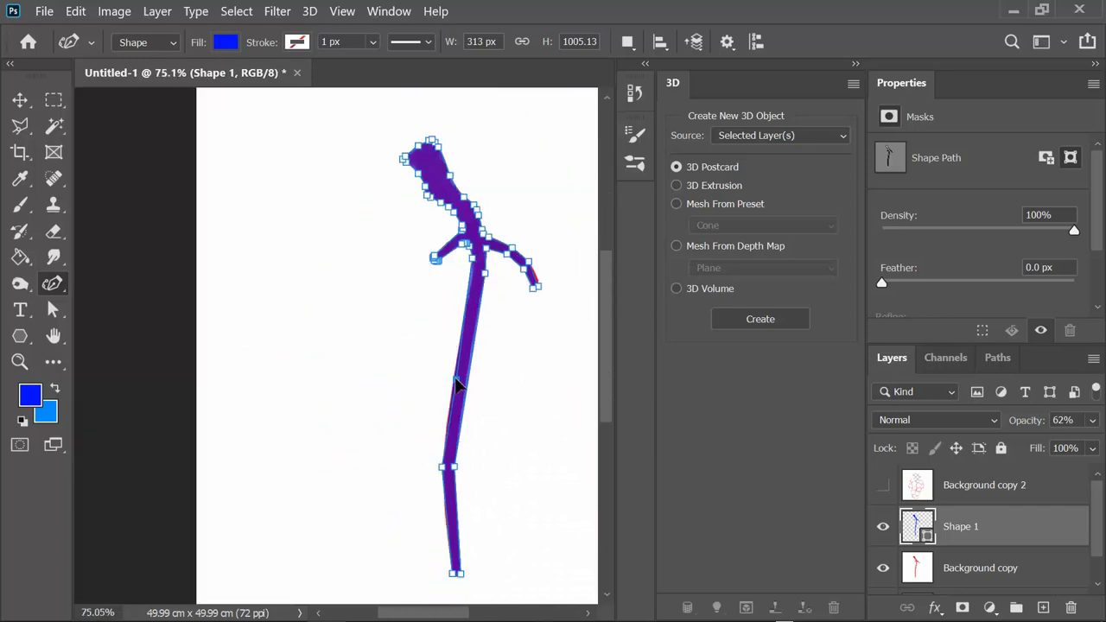
scroll(483, 408, up, 3)
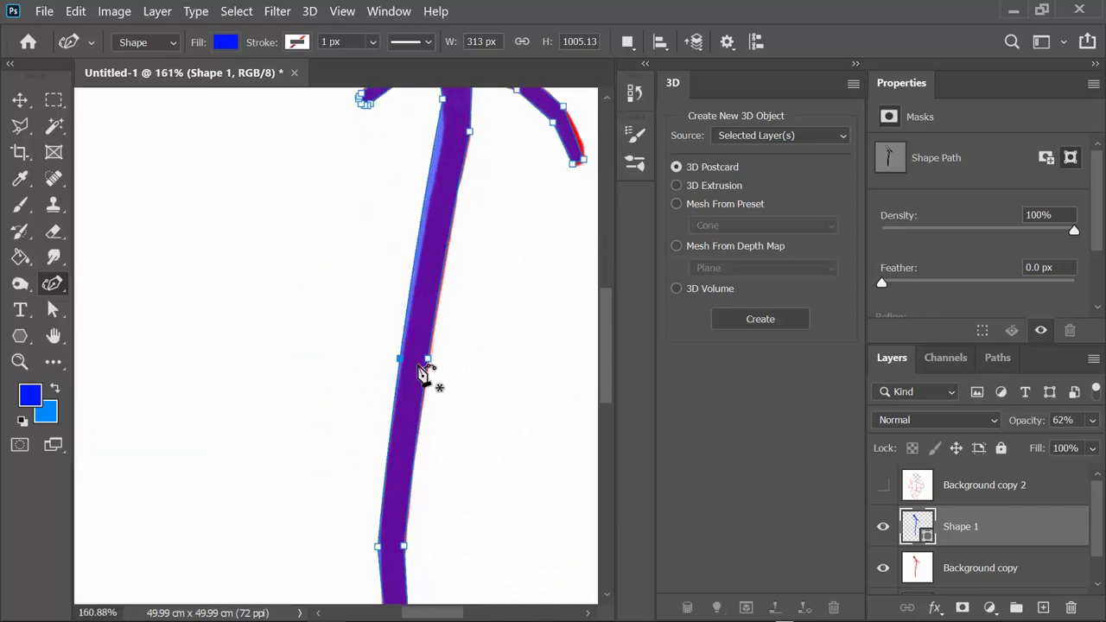
scroll(433, 449, down, 2)
drag(408, 361, 400, 371)
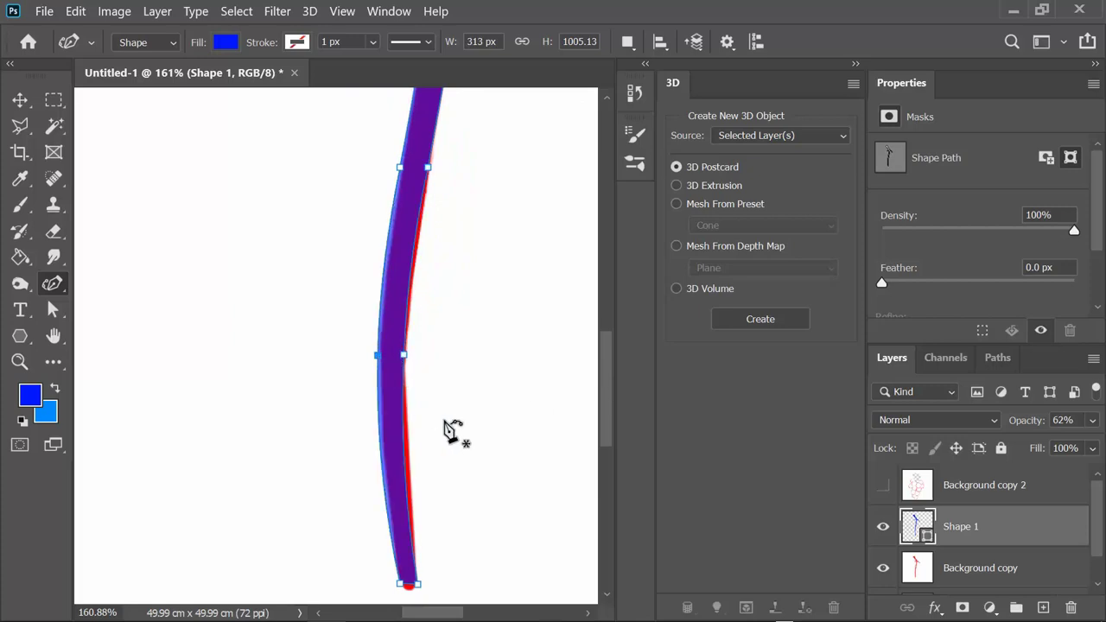
scroll(327, 288, down, 3)
scroll(307, 549, up, 2)
scroll(333, 447, up, 4)
drag(334, 447, 357, 394)
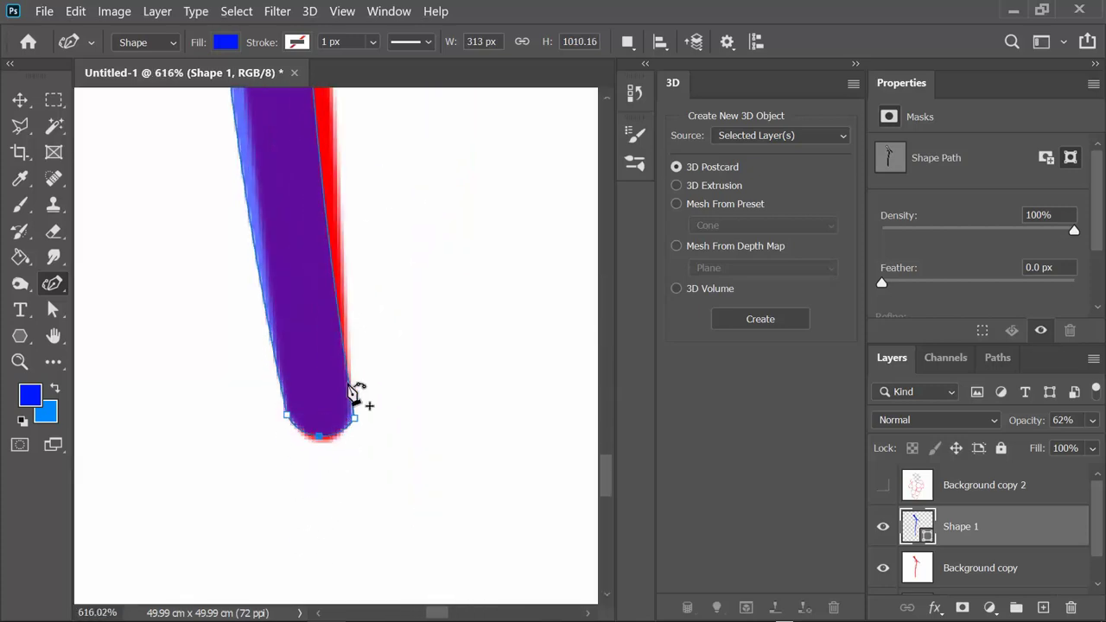
scroll(285, 390, up, 2)
drag(450, 444, 438, 432)
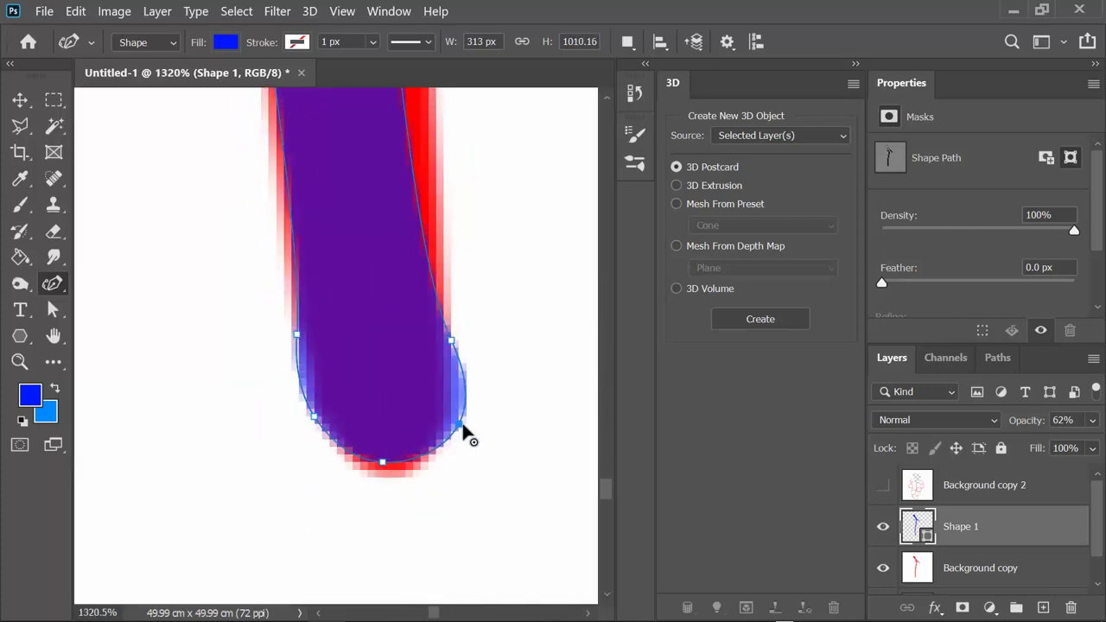
scroll(354, 476, down, 5)
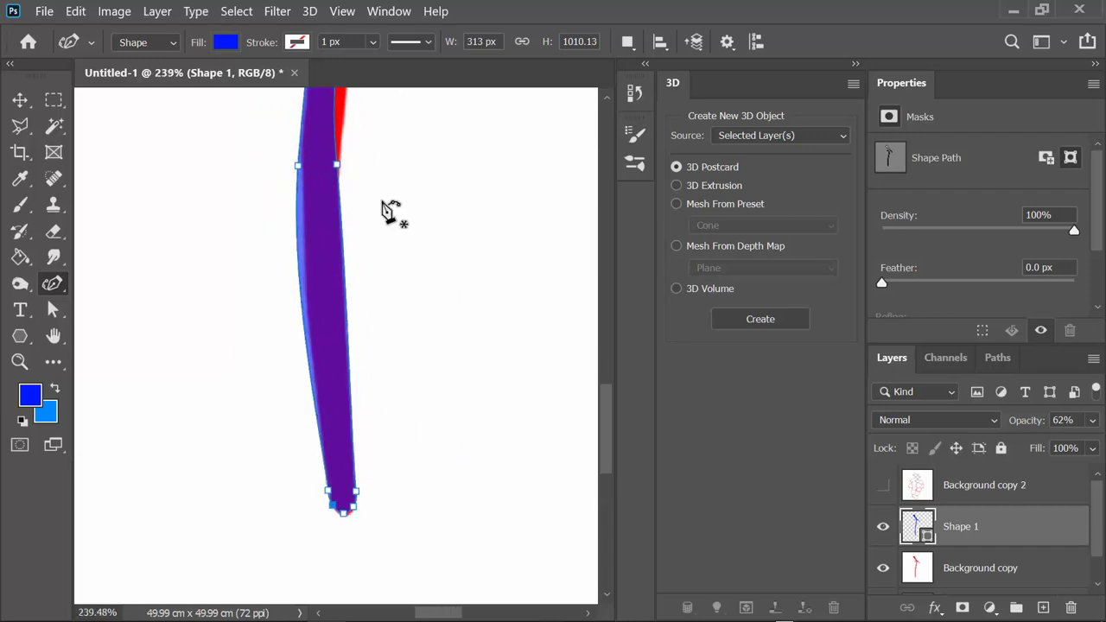
scroll(333, 514, up, 1)
scroll(346, 389, down, 2)
Curve the stem's right edge along the sketch and shift the branch junction corner
drag(354, 259, 284, 267)
scroll(330, 281, up, 1)
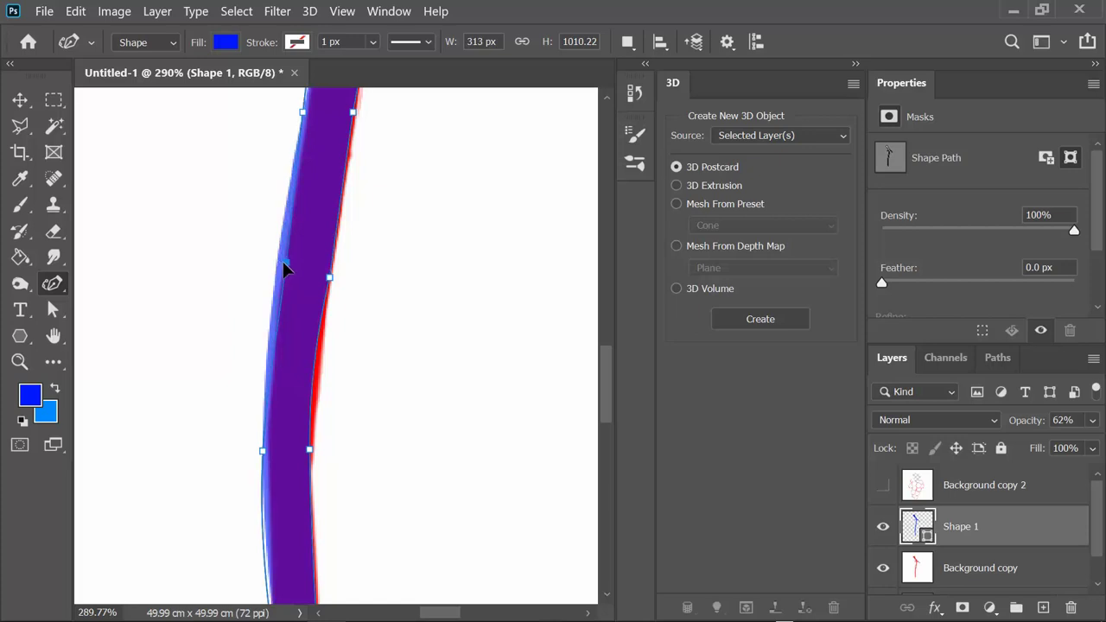
scroll(390, 390, down, 3)
scroll(519, 346, up, 2)
scroll(314, 395, up, 1)
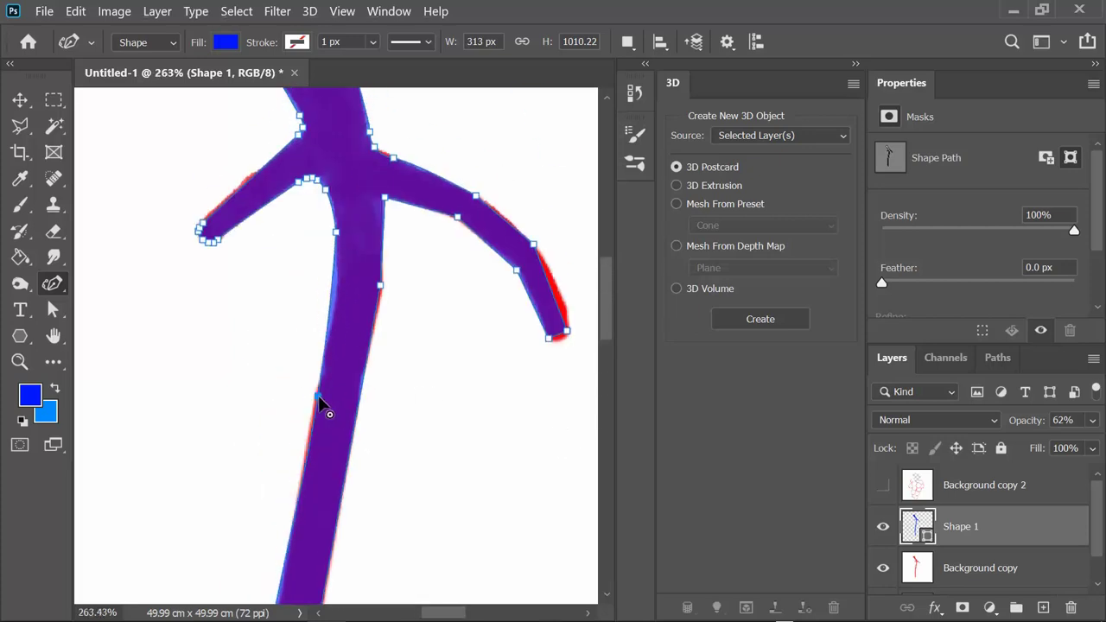
scroll(607, 316, down, 3)
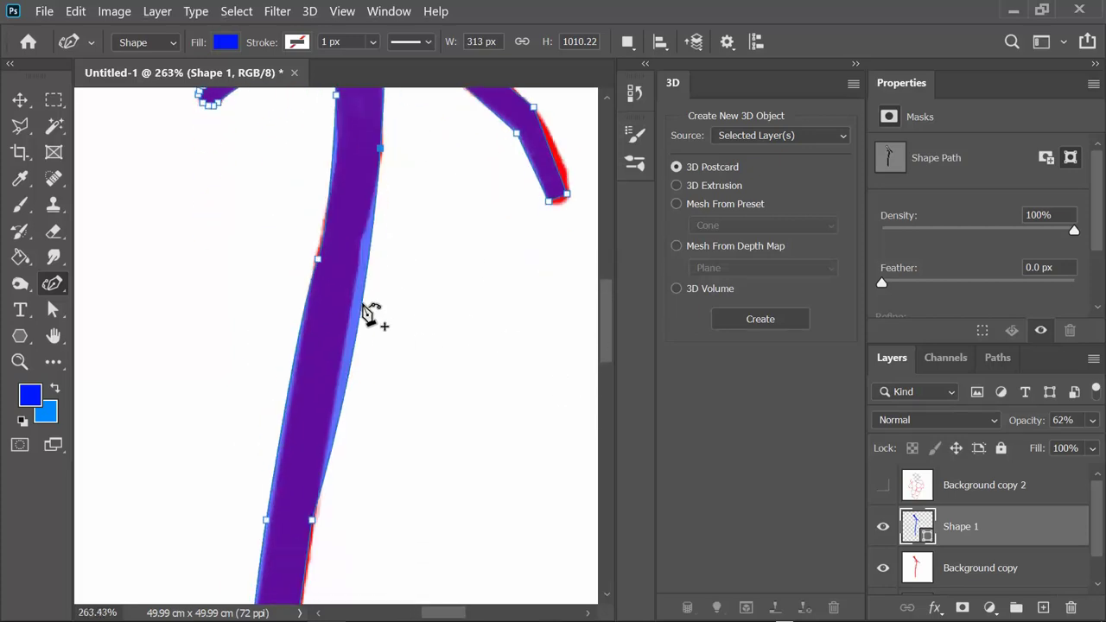
drag(370, 314, 357, 307)
scroll(361, 317, down, 2)
scroll(386, 254, up, 4)
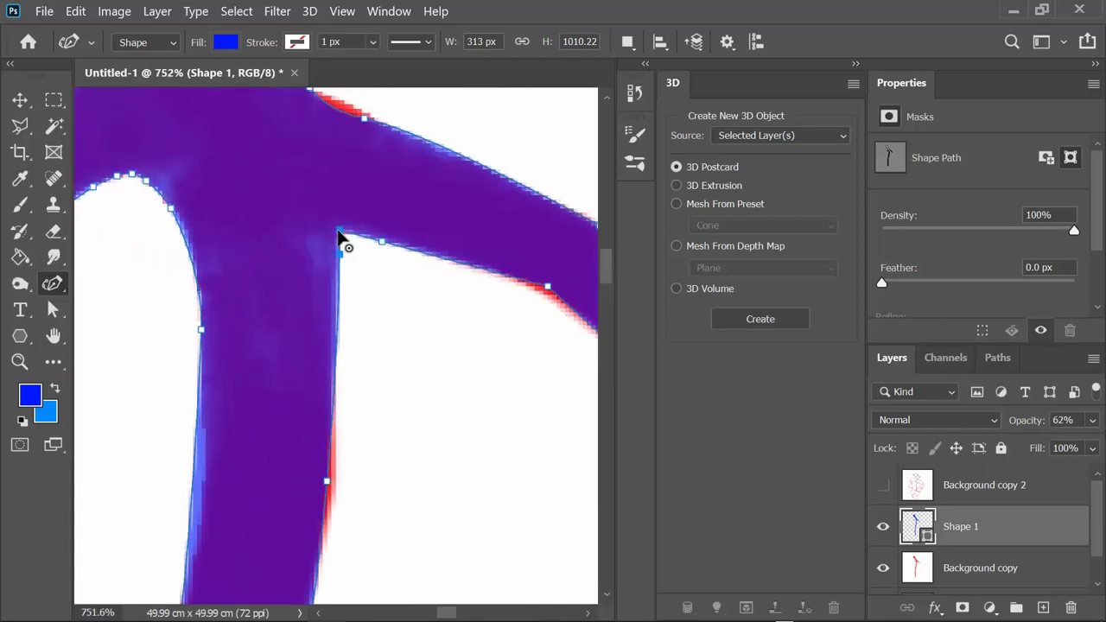
drag(339, 236, 344, 234)
Add an anchor and smooth the branch's lower edge and tip into curves
click(546, 286)
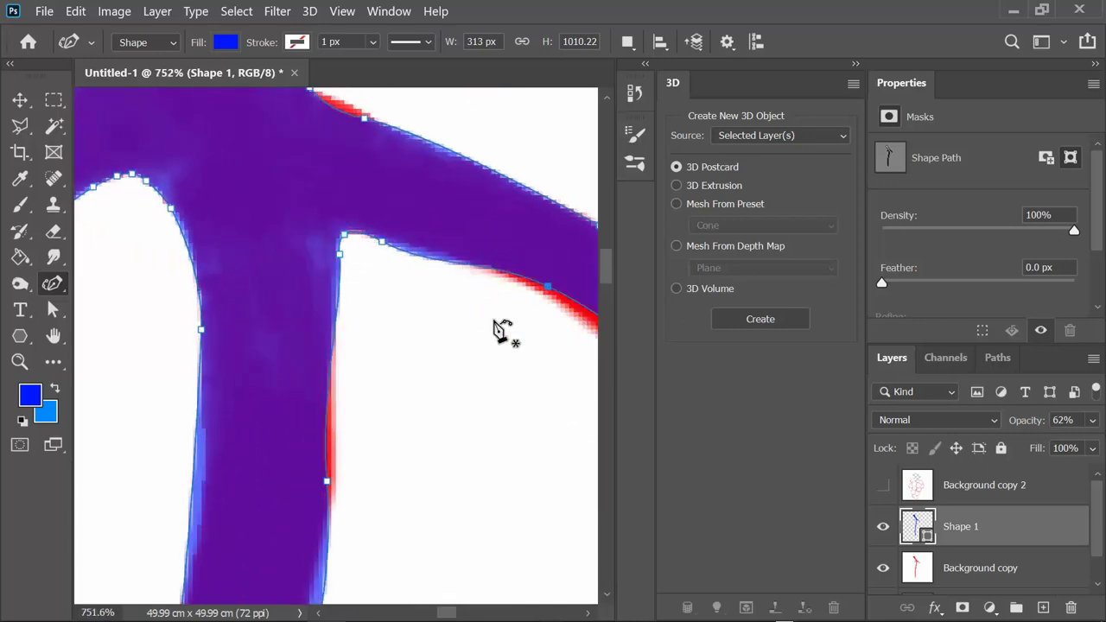
scroll(541, 298, down, 3)
scroll(470, 395, up, 3)
scroll(420, 354, down, 1)
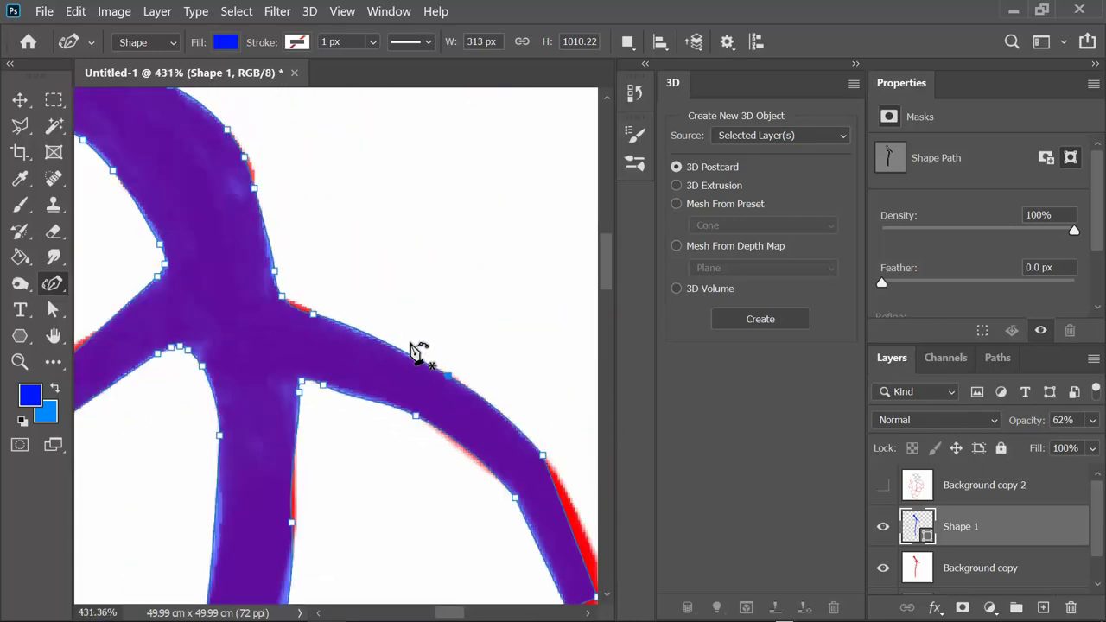
double_click(543, 286)
scroll(586, 448, up, 3)
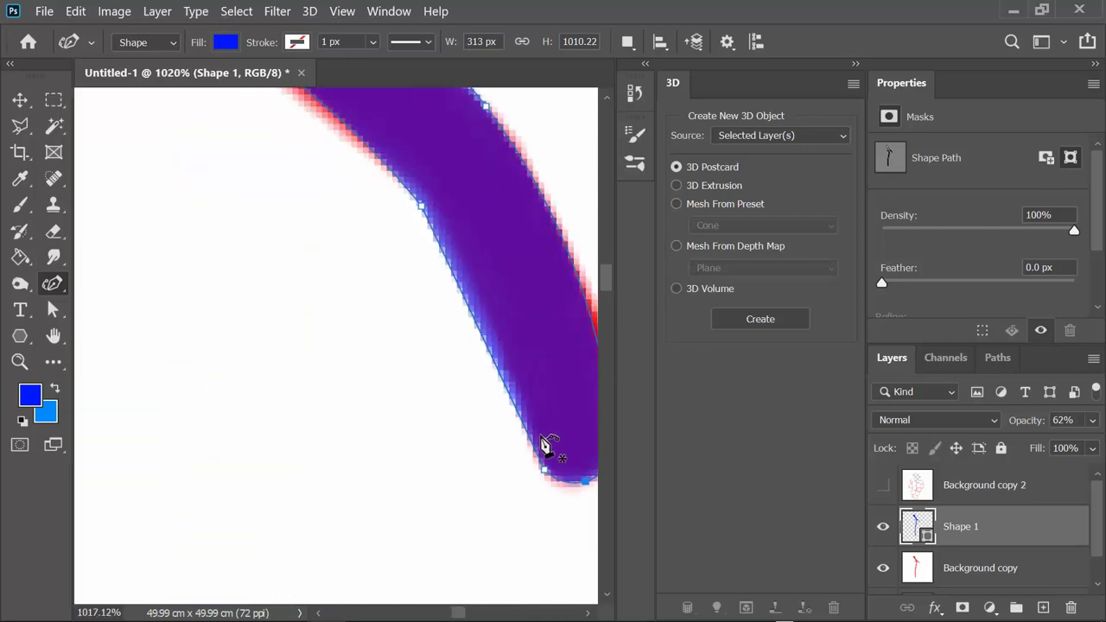
scroll(548, 449, down, 2)
double_click(592, 425)
double_click(544, 446)
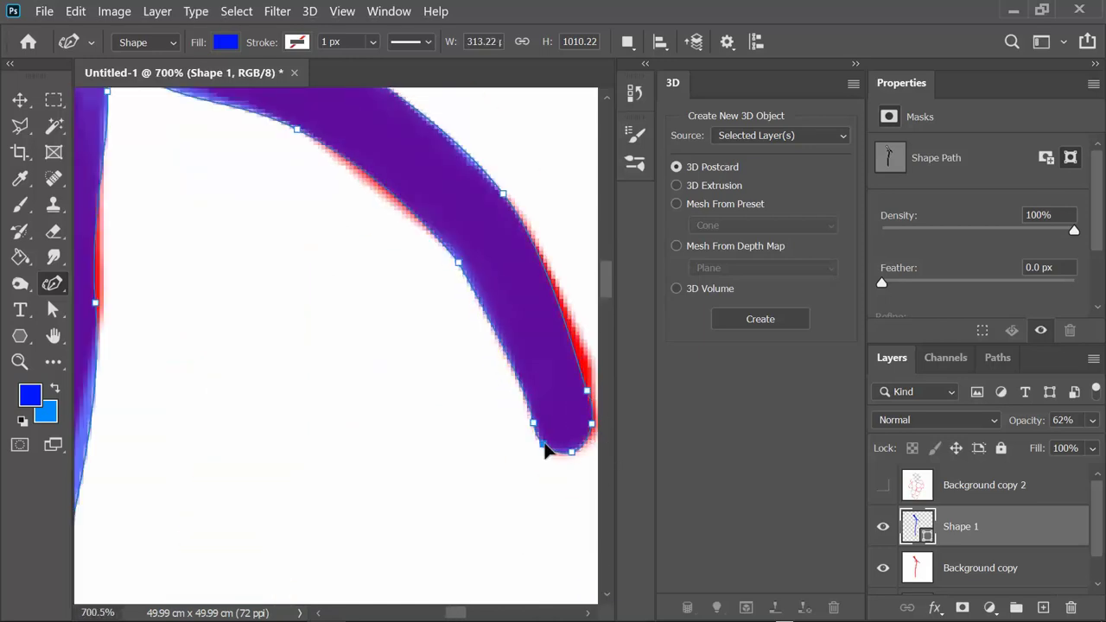
scroll(587, 395, down, 4)
scroll(390, 476, up, 2)
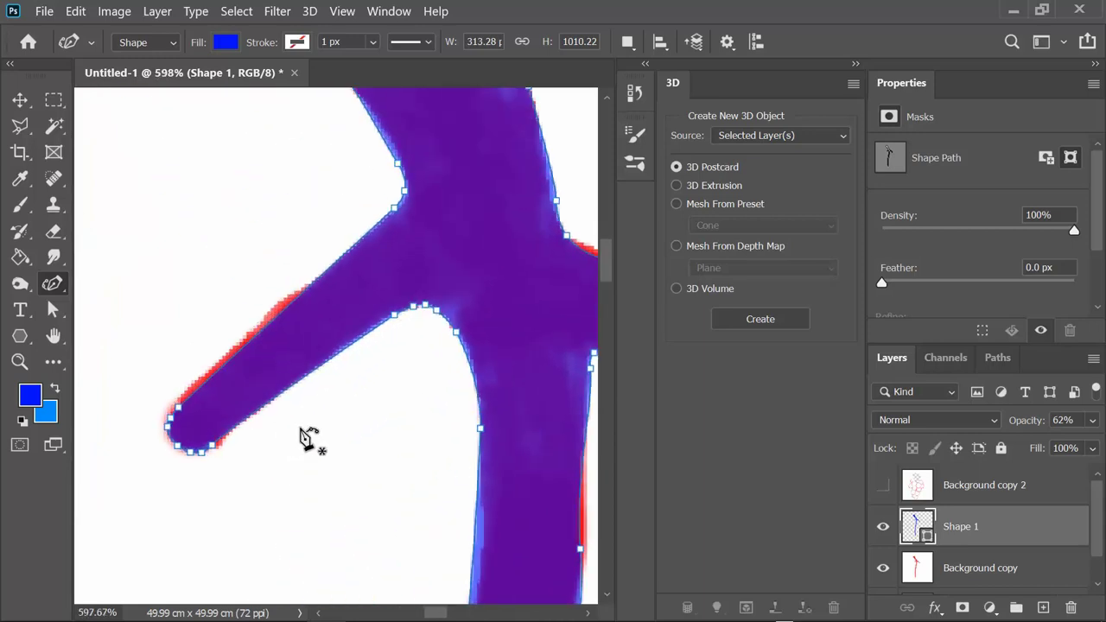
scroll(309, 440, up, 1)
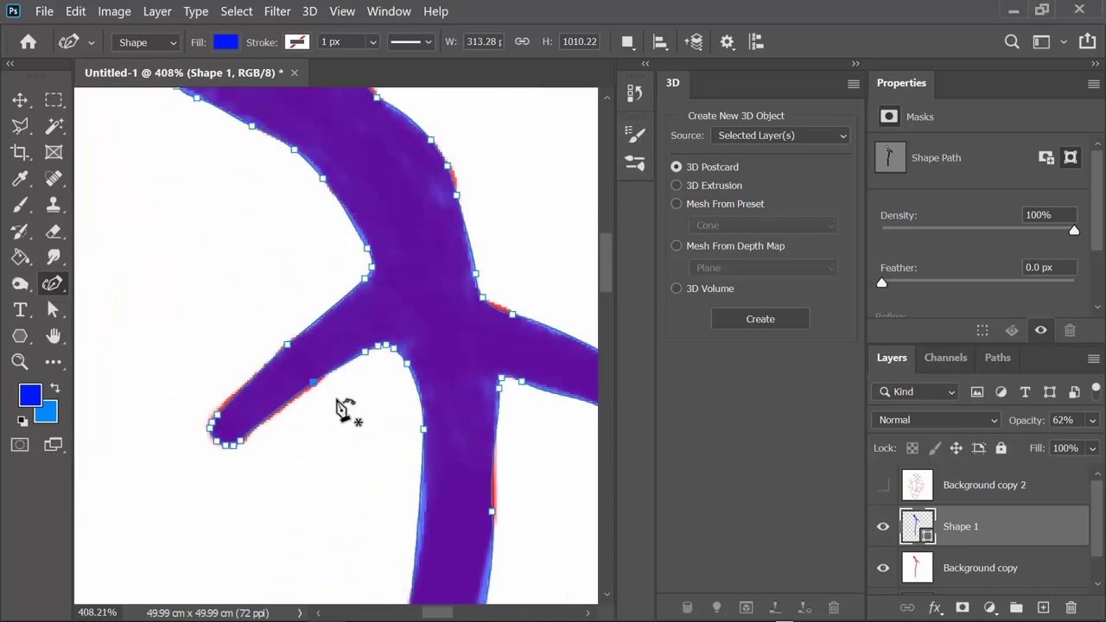
scroll(337, 404, down, 2)
scroll(320, 389, up, 3)
scroll(363, 337, down, 3)
scroll(450, 484, down, 2)
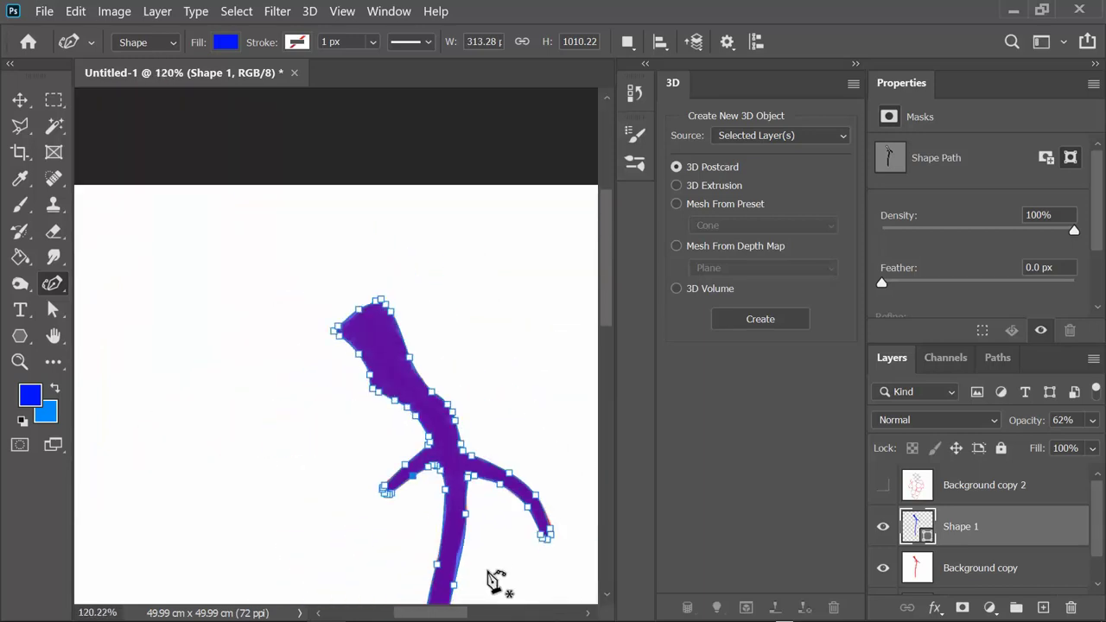
drag(606, 294, 516, 426)
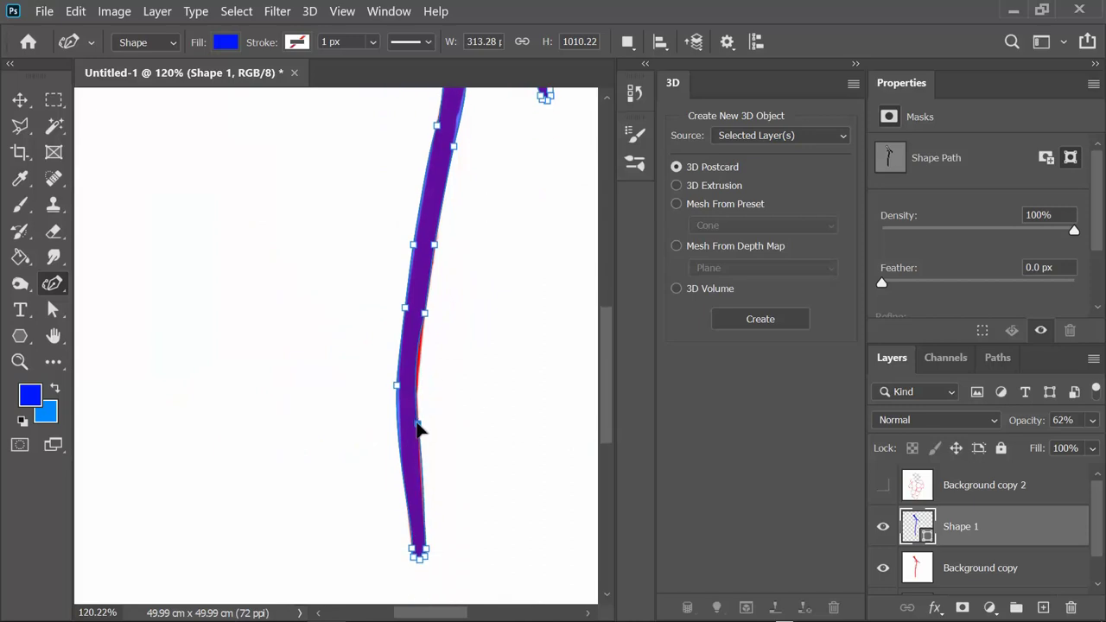
scroll(416, 424, up, 3)
Refine the trunk edge, lower branch edge and stem below the junction to fit the sketch
click(402, 324)
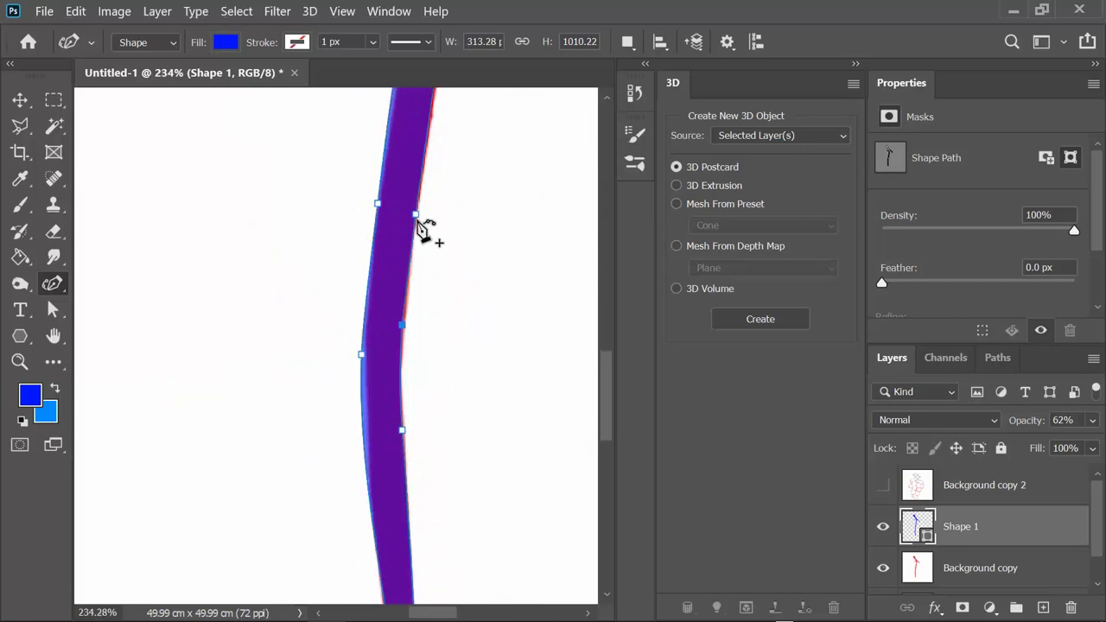
scroll(415, 495, down, 1)
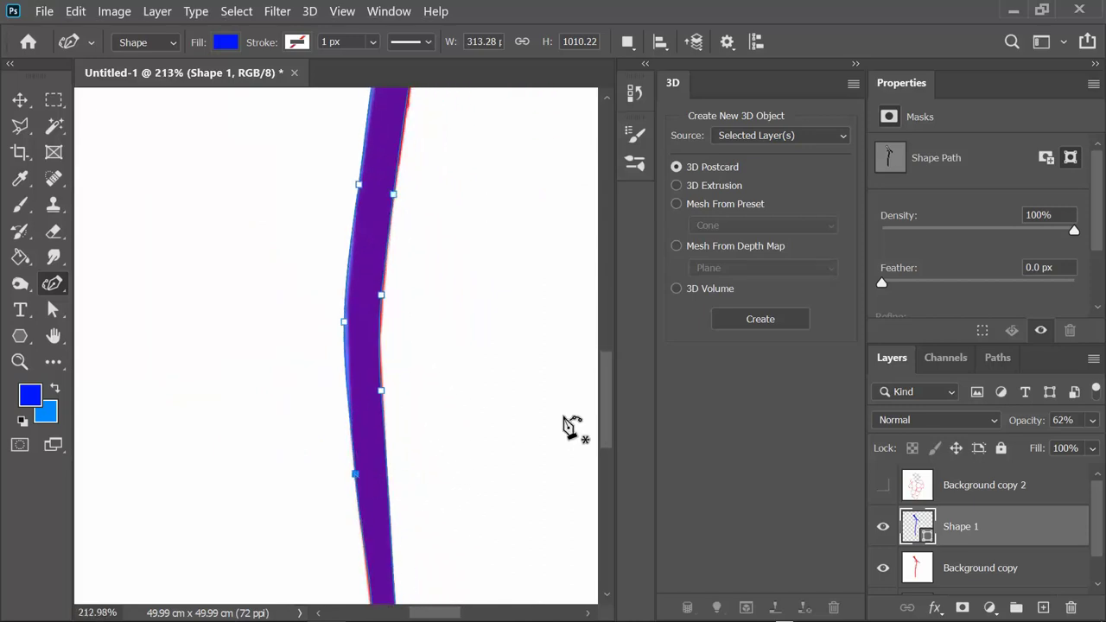
scroll(327, 284, down, 1)
scroll(348, 296, down, 3)
scroll(563, 143, up, 2)
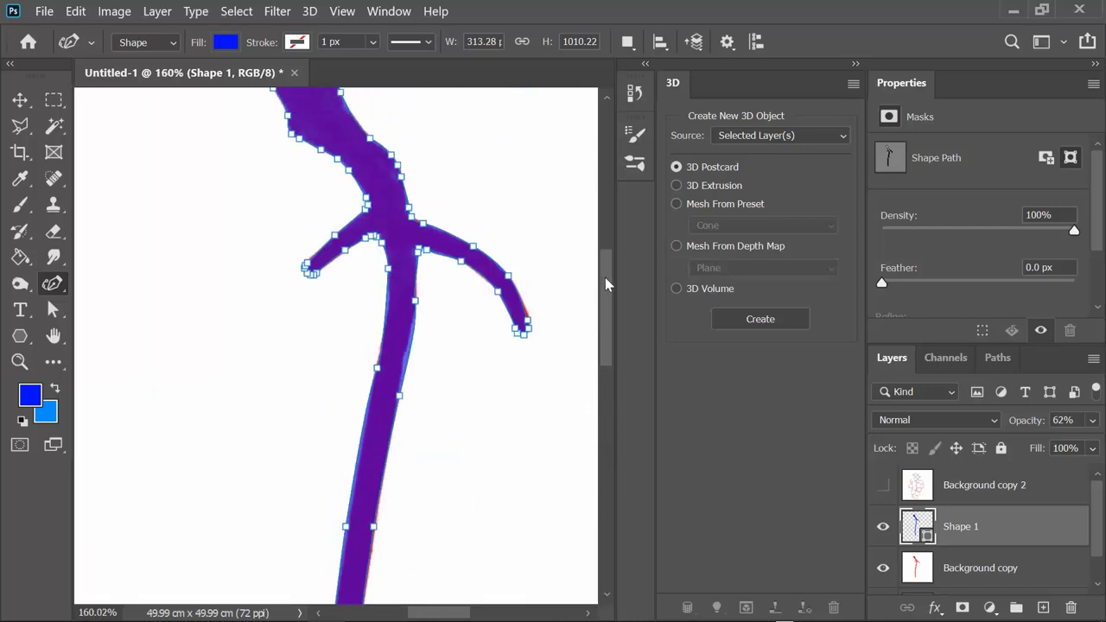
scroll(449, 259, up, 1)
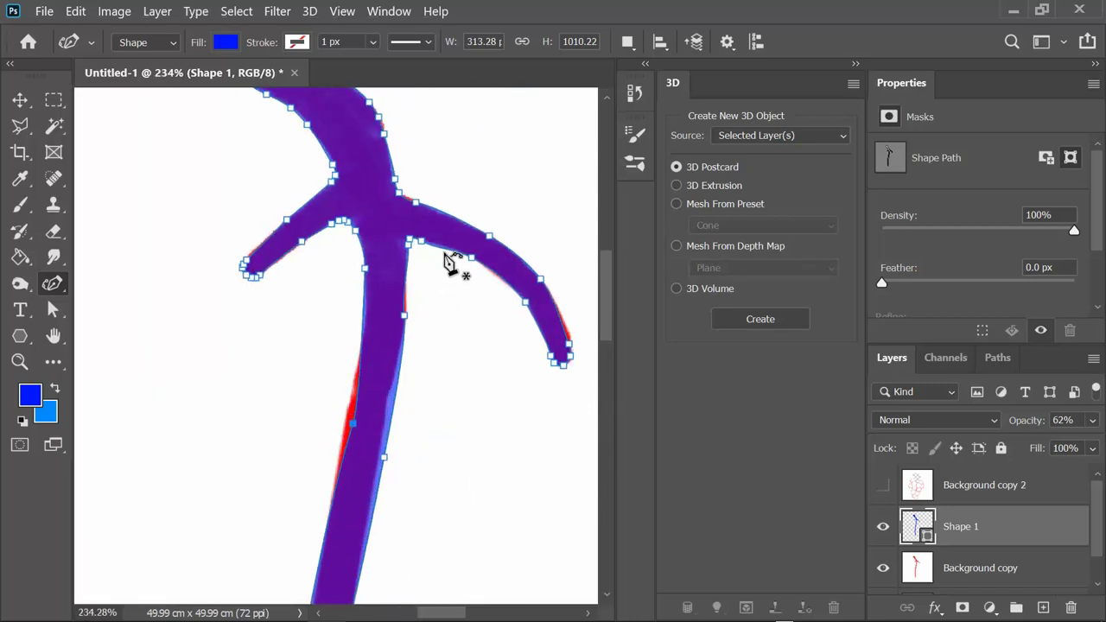
scroll(441, 264, up, 3)
drag(391, 253, 392, 252)
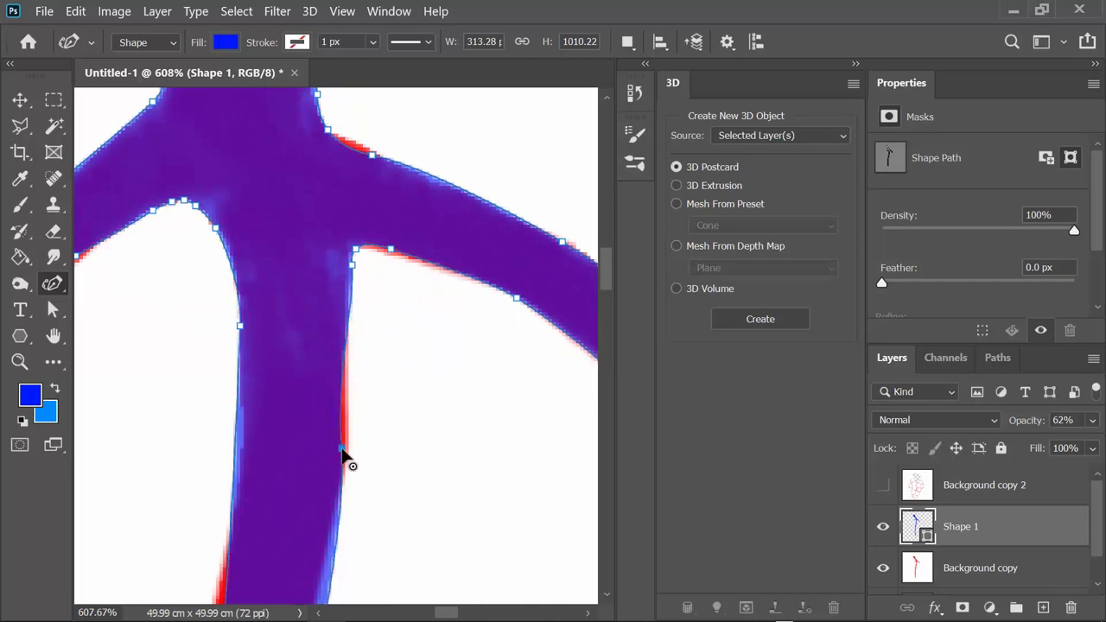
click(342, 450)
scroll(519, 390, down, 3)
scroll(337, 424, up, 2)
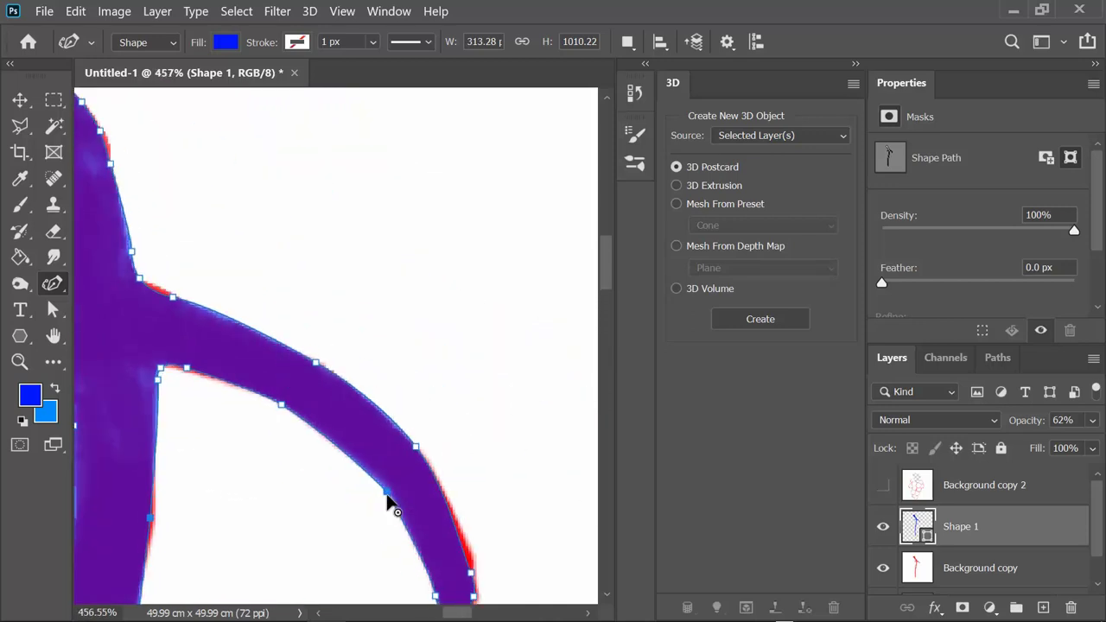
click(289, 415)
scroll(192, 373, down, 5)
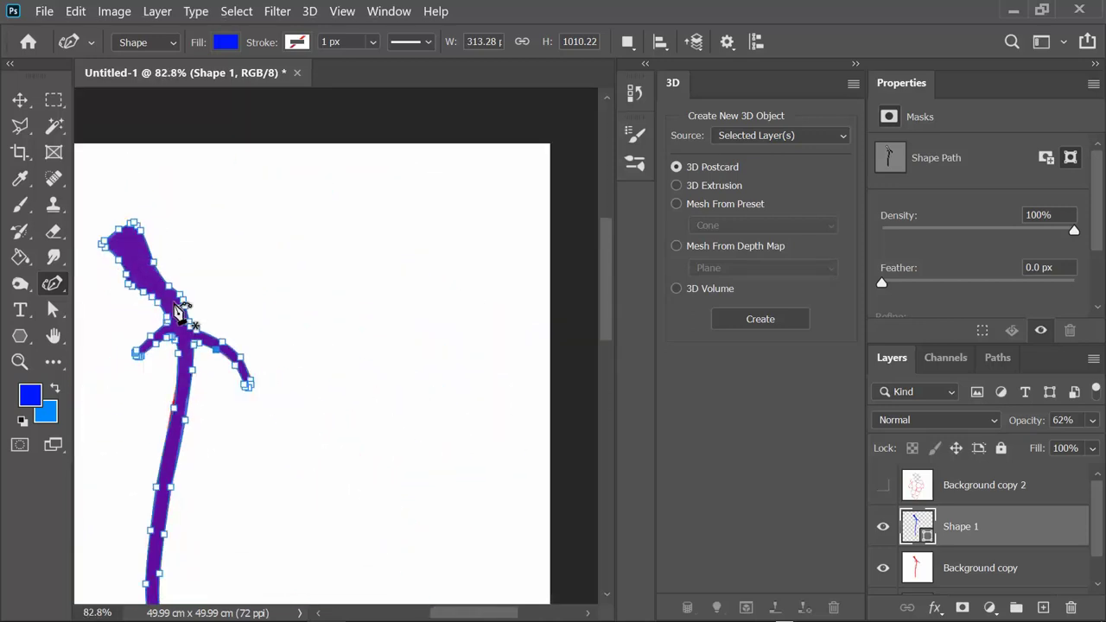
scroll(181, 314, up, 3)
scroll(213, 390, down, 1)
scroll(180, 415, down, 3)
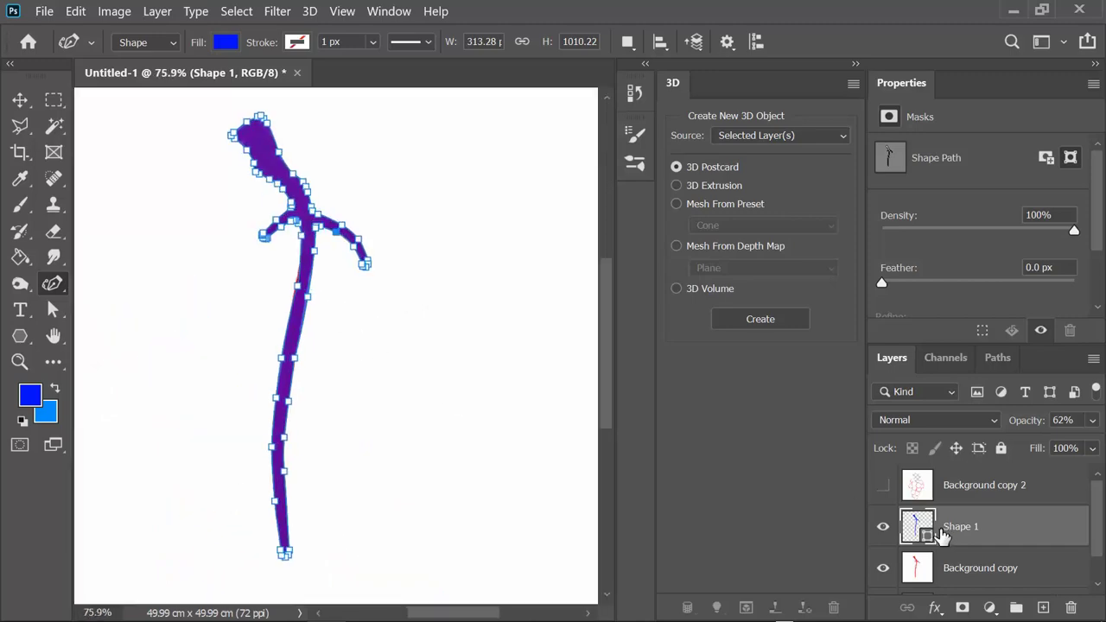
Extrude the stem shape into a 3D object and reset to the 3D workspace
click(309, 11)
click(441, 124)
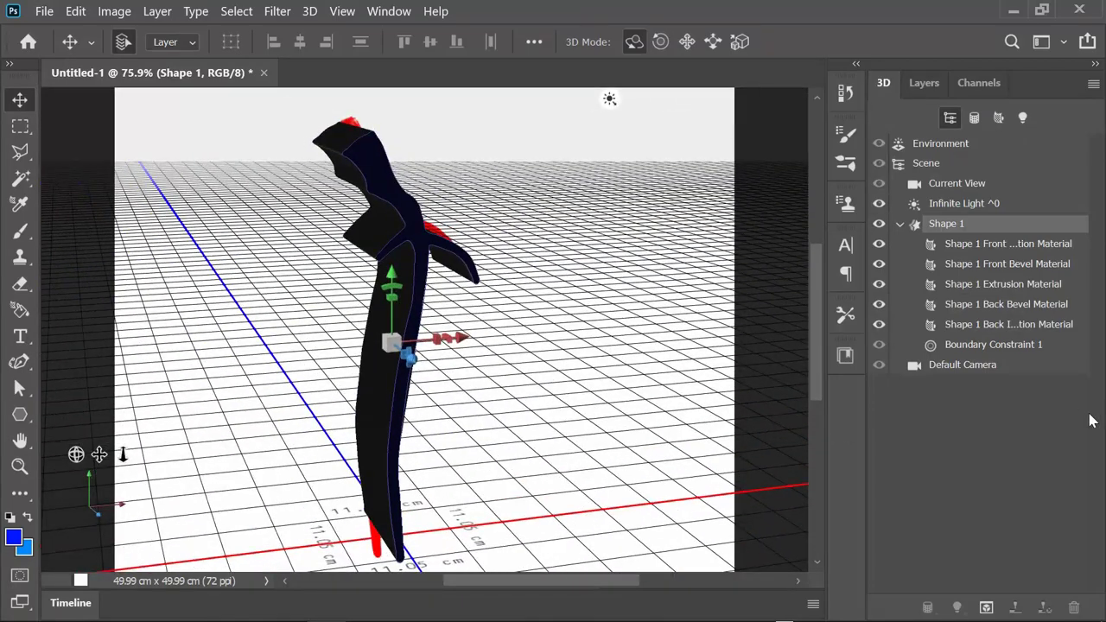
click(1041, 42)
click(955, 193)
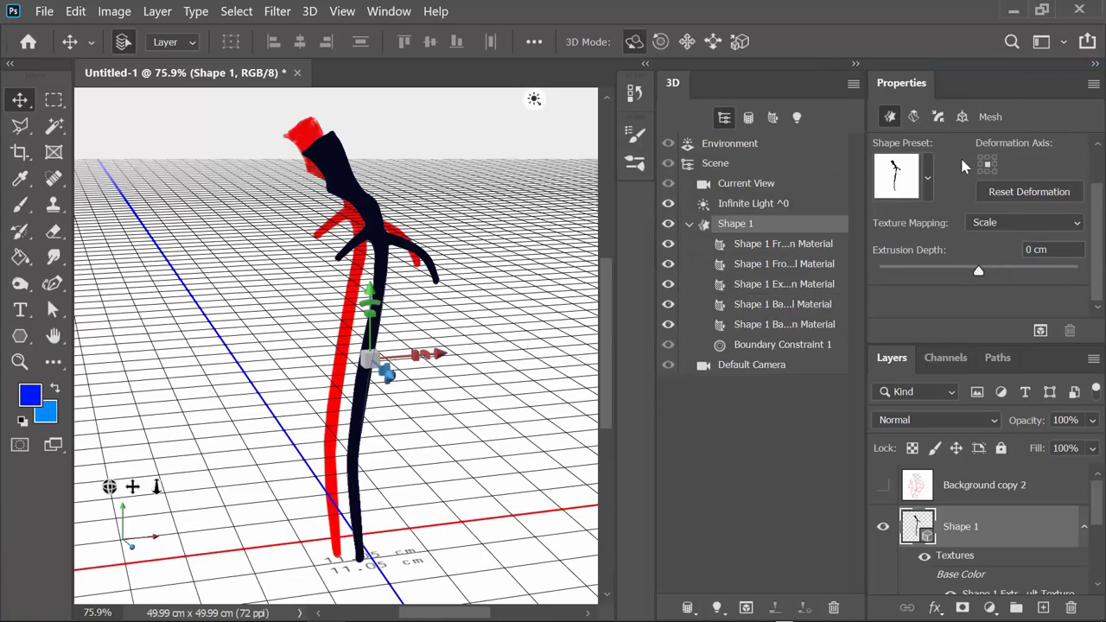
Drop the 3D stem onto the ground plane from its coordinates
click(962, 116)
scroll(985, 277, down, 1)
click(989, 304)
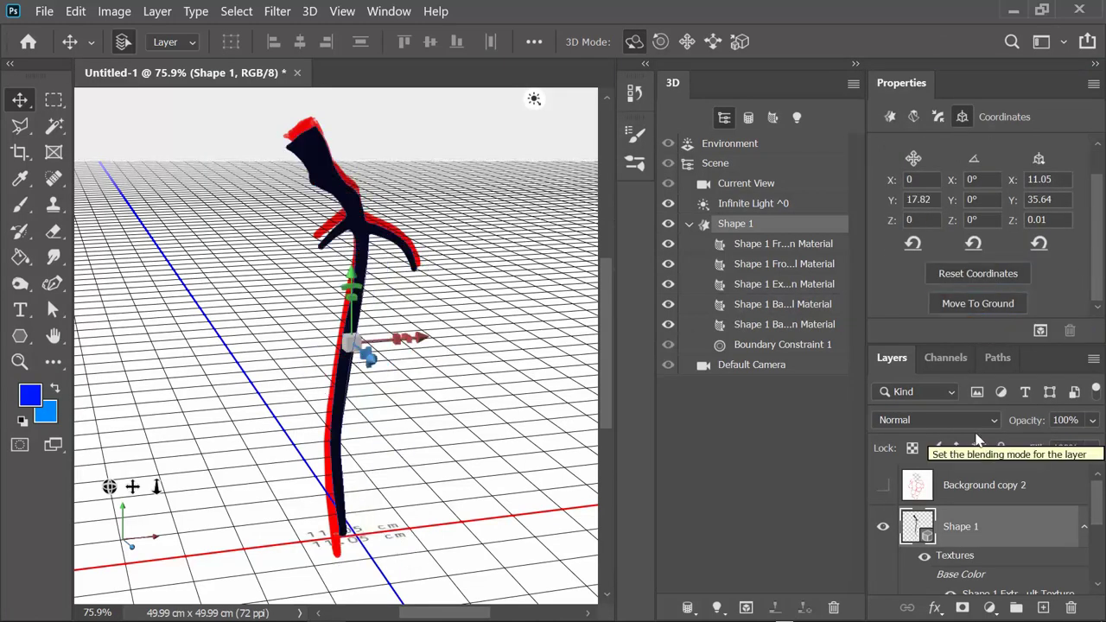
scroll(904, 527, down, 3)
scroll(899, 548, down, 1)
Hide the red Background copy sketch and select Scene to refresh the blue render
click(882, 553)
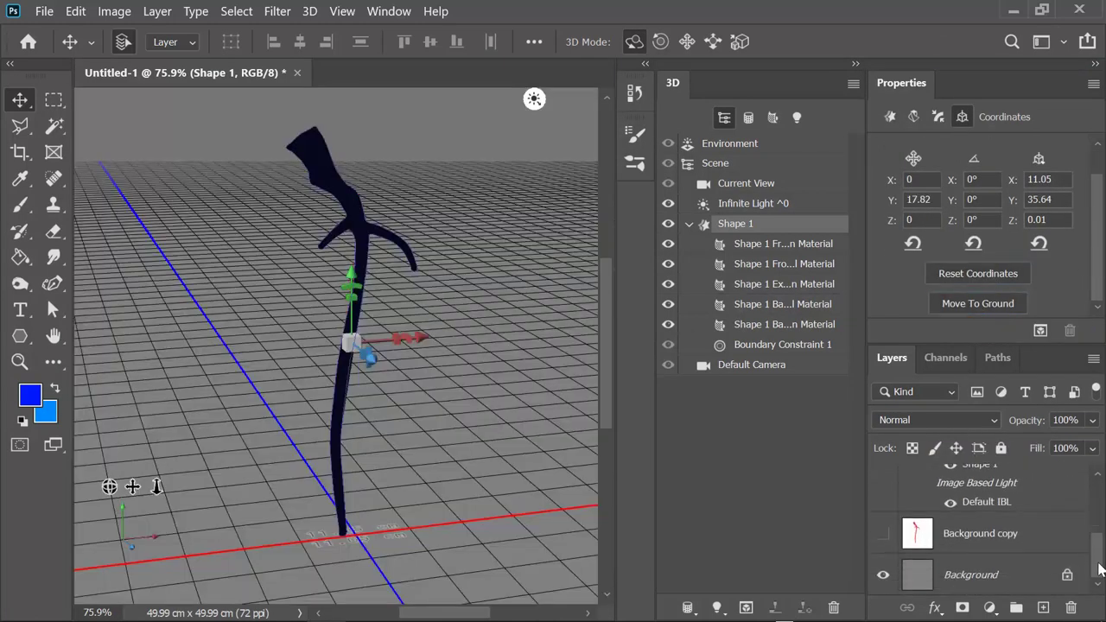
drag(1099, 555, 1098, 494)
click(722, 165)
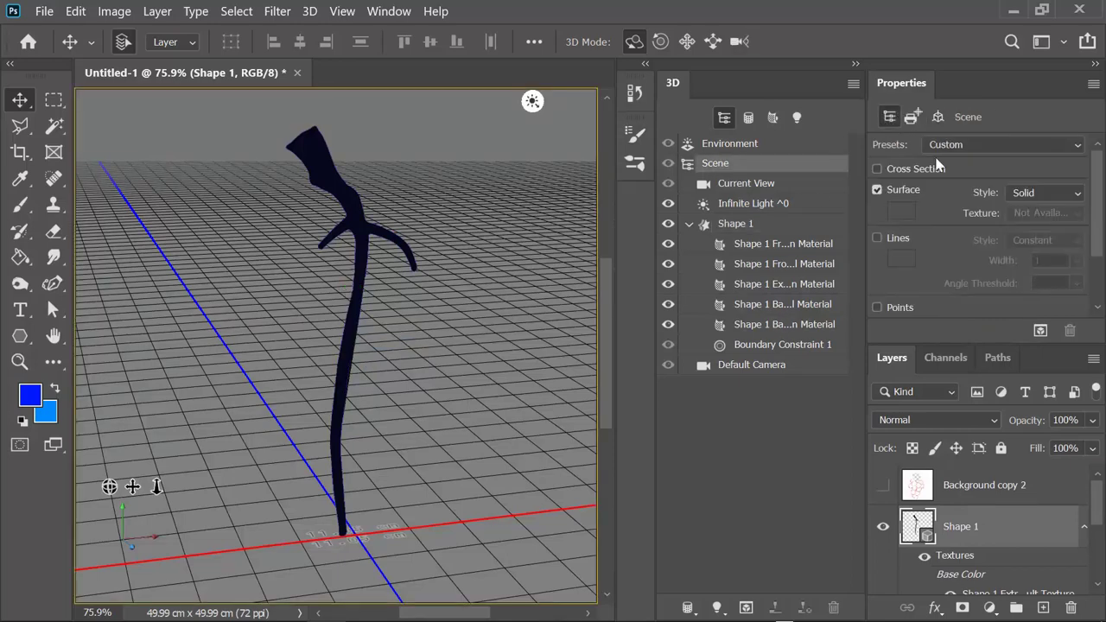
scroll(1055, 259, down, 5)
drag(1100, 259, 1099, 204)
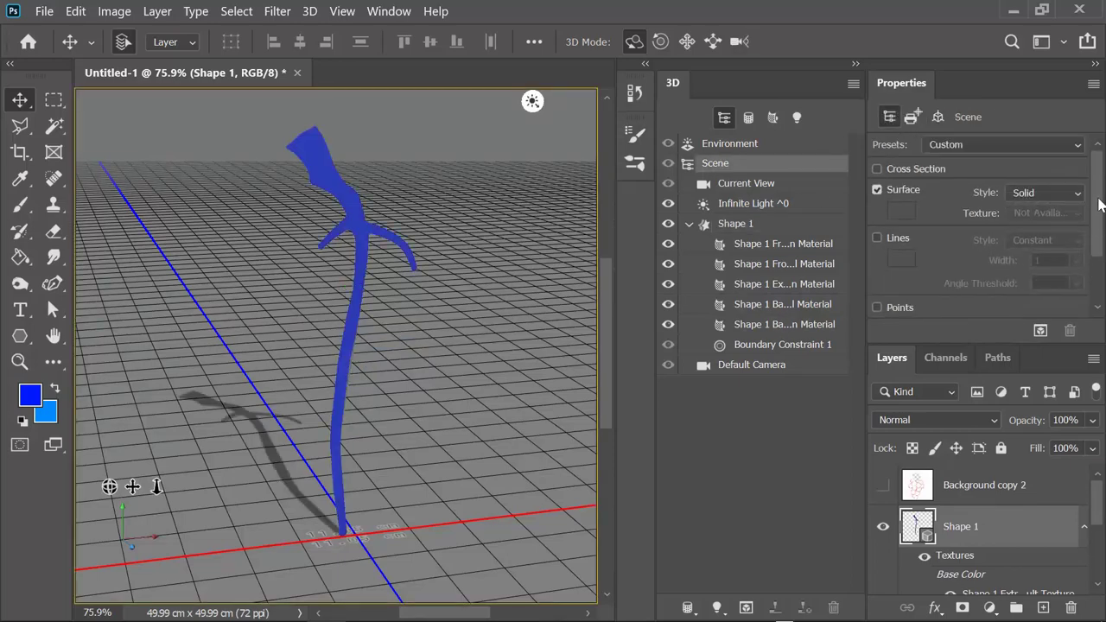
Set the stem's cap Inflate Strength to 25%
click(736, 223)
click(938, 117)
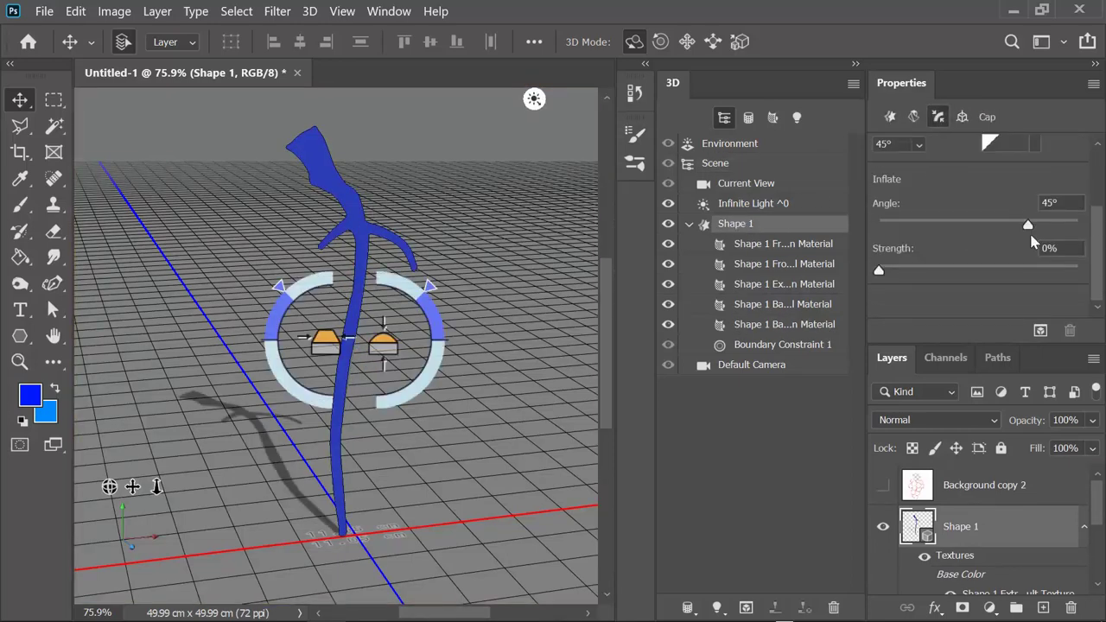
click(1047, 250)
text(25)
key(Return)
drag(155, 488, 154, 498)
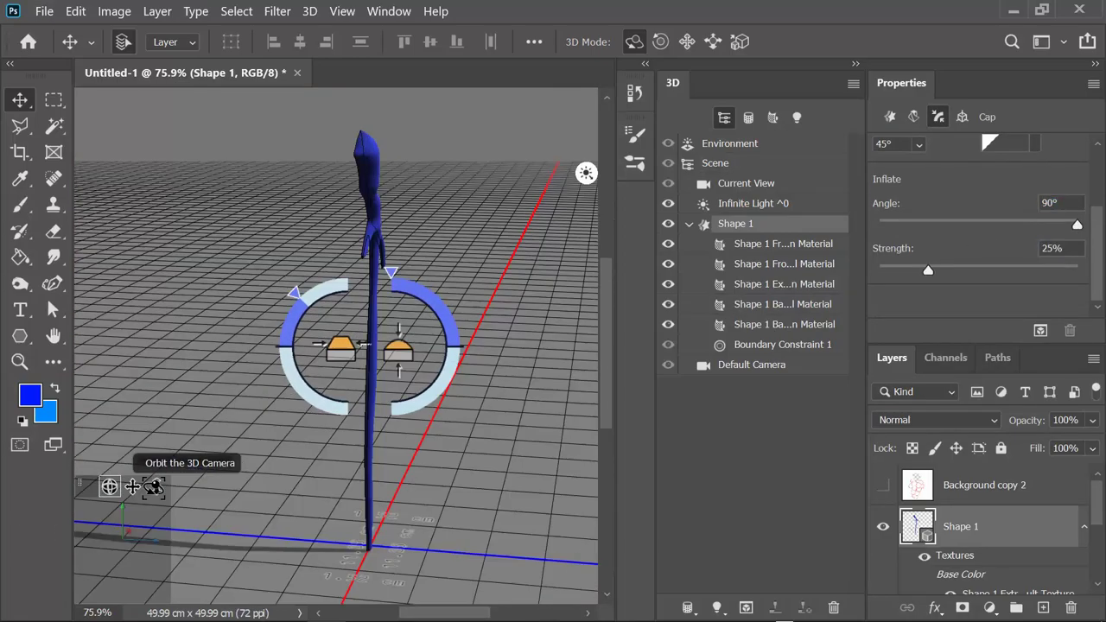
scroll(976, 199, up, 3)
Apply the inflation to both Front and Back sides of the stem
click(994, 144)
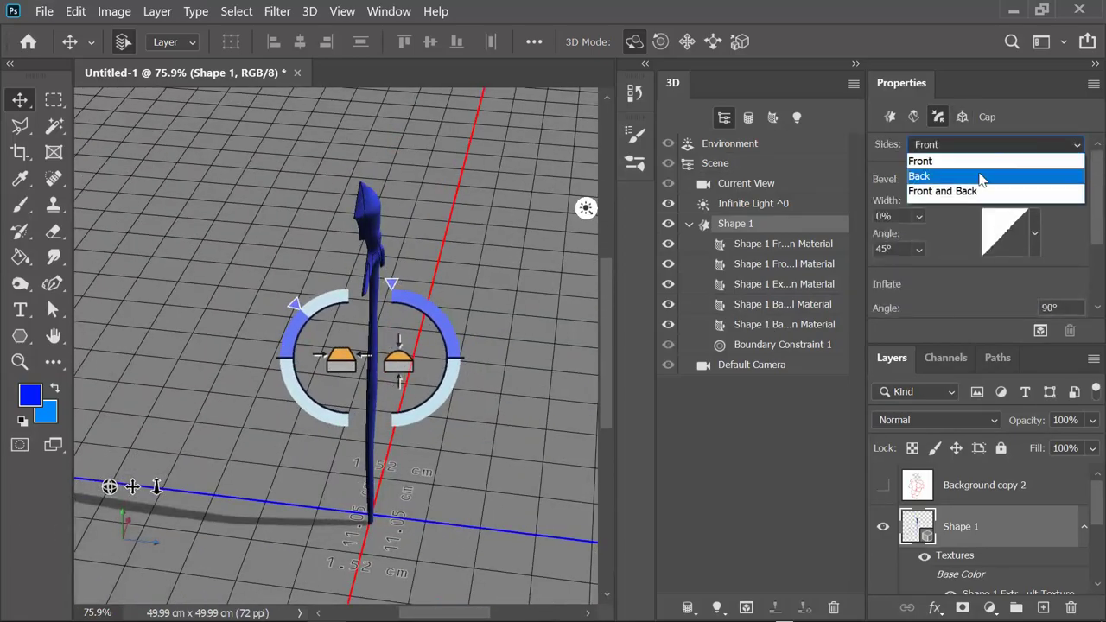
click(951, 193)
drag(109, 487, 130, 510)
scroll(977, 216, down, 3)
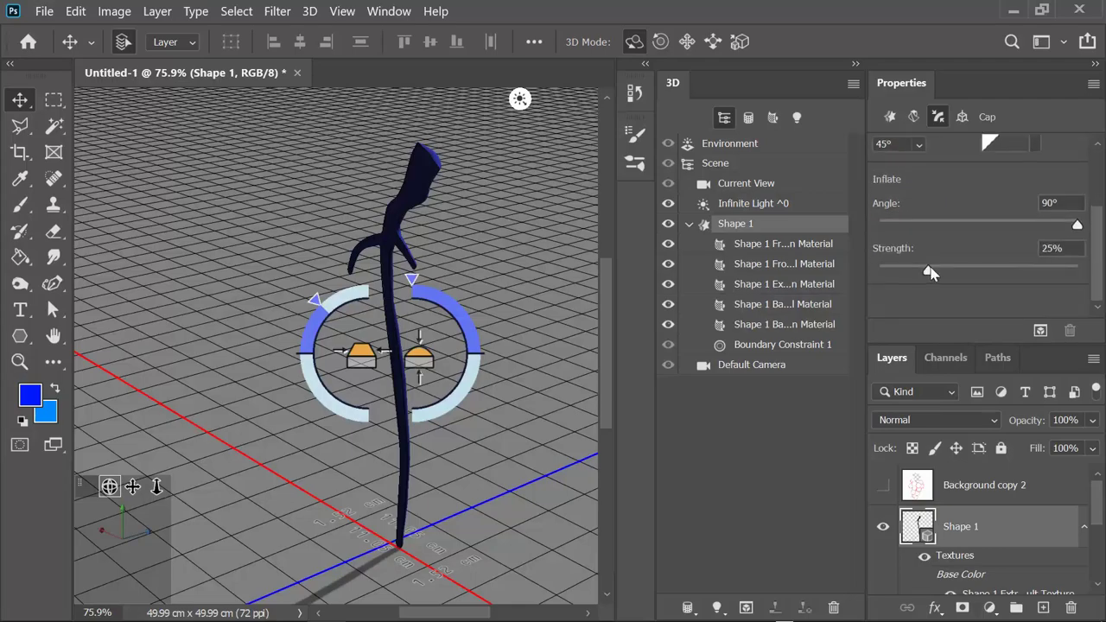
drag(925, 269, 932, 269)
Re-confirm Inflate Strength at 25% and briefly show the Background copy 2 grape sketch
mouse_move(109, 487)
mouse_down()
mouse_move(138, 492)
mouse_move(166, 481)
mouse_up()
double_click(1053, 248)
text(25)
key(Return)
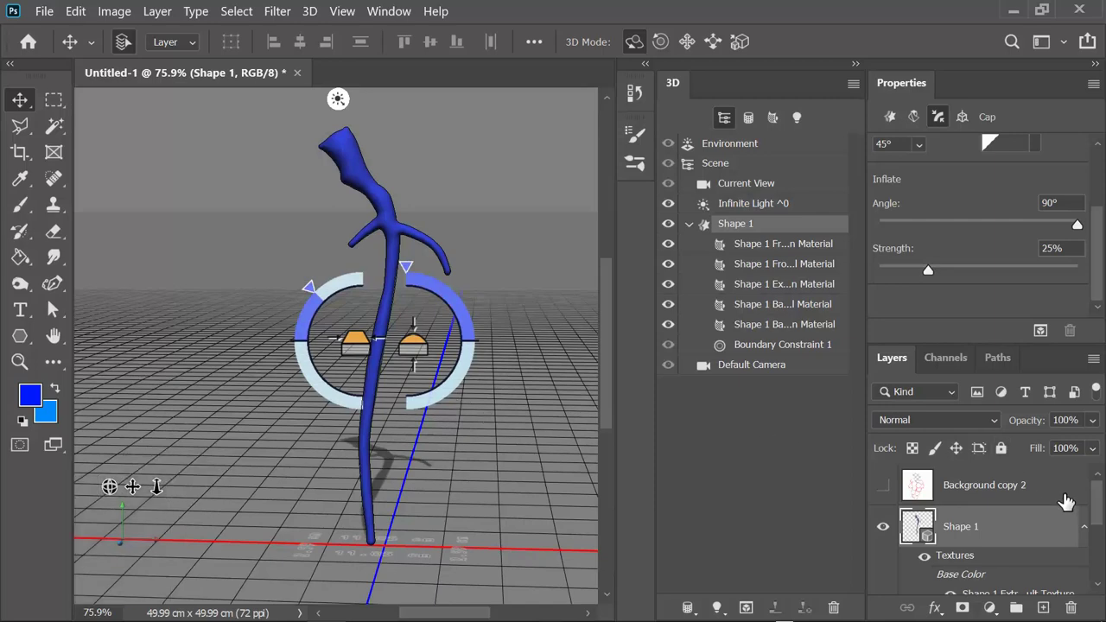
click(921, 490)
click(884, 485)
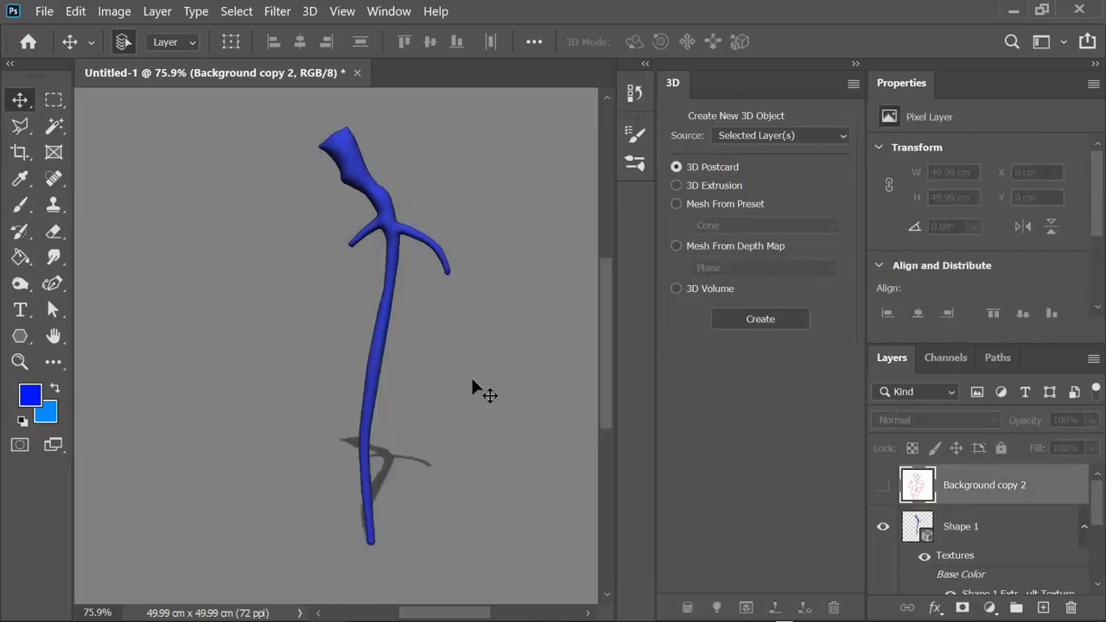
Turn a new Layer 1 into a Sphere mesh preset and switch to the 3D workspace
click(1042, 605)
click(309, 11)
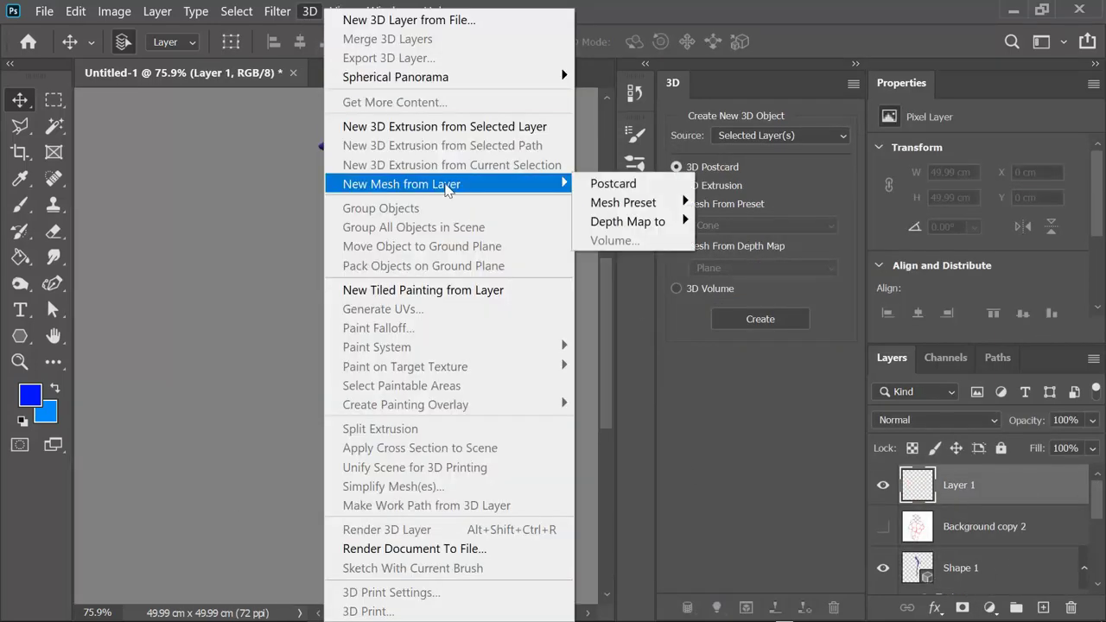
click(730, 374)
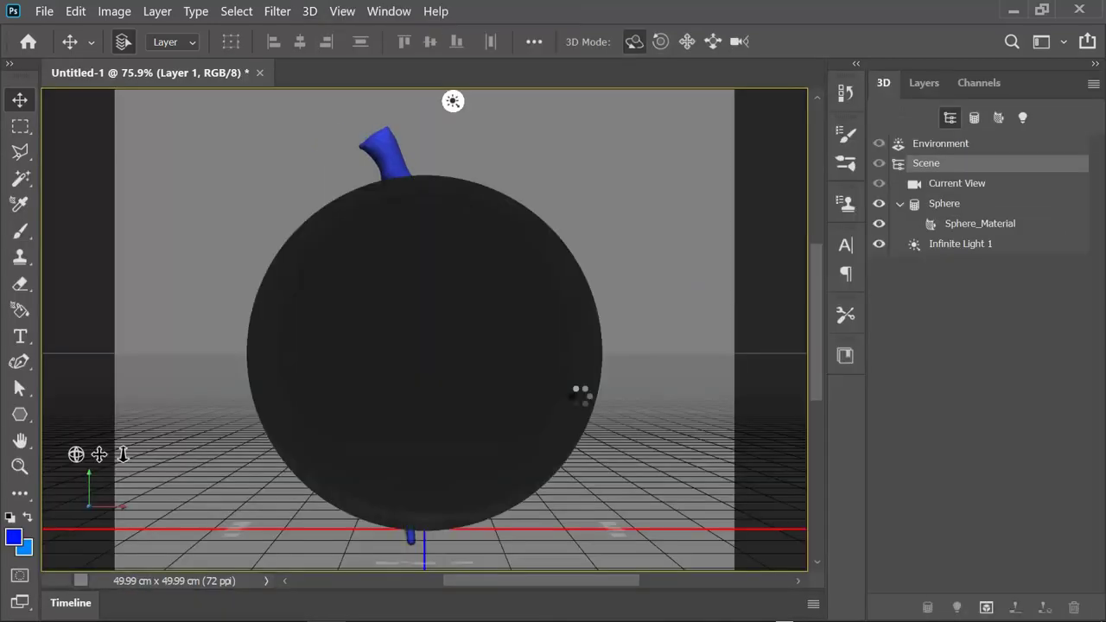
click(1064, 41)
click(957, 98)
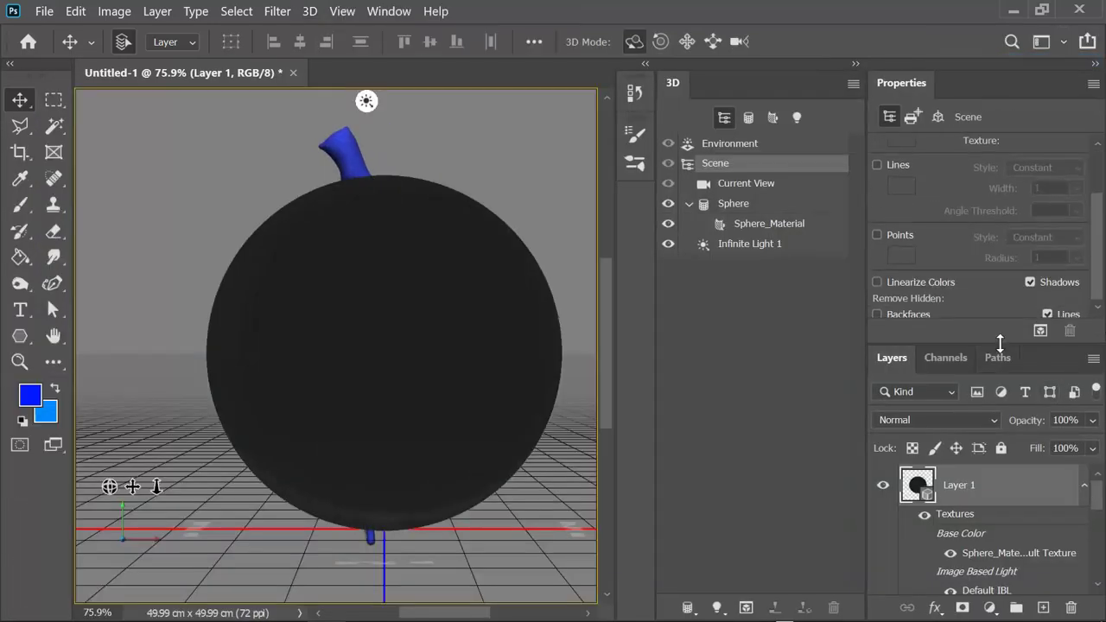
Merge the Sphere layer with the Shape 1 stem into one 3D scene
drag(1000, 343, 1000, 318)
scroll(1099, 484, down, 2)
scroll(1080, 510, down, 1)
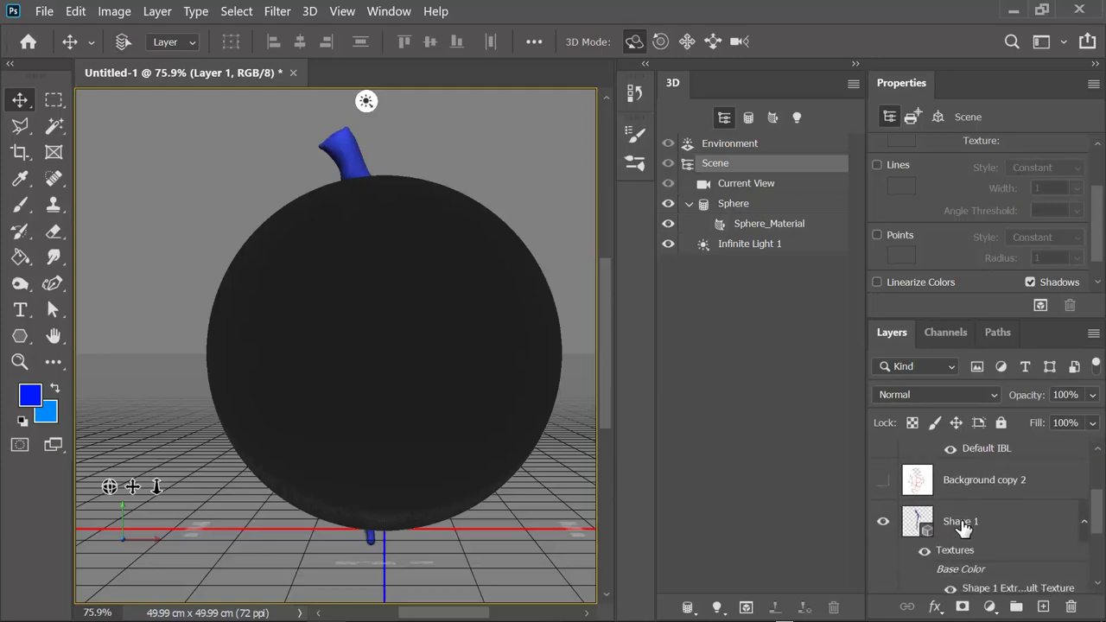
shift+click(962, 523)
click(309, 10)
click(403, 40)
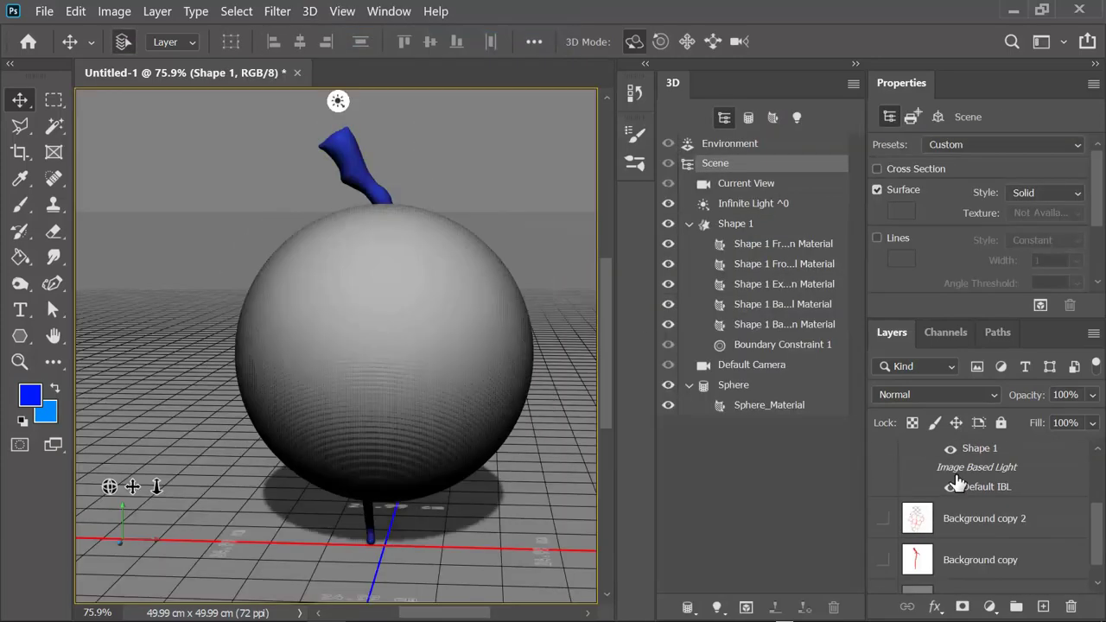
Shrink the sphere and stretch it vertically into a 7.04 × 8.4 × 7.04 oval
click(723, 229)
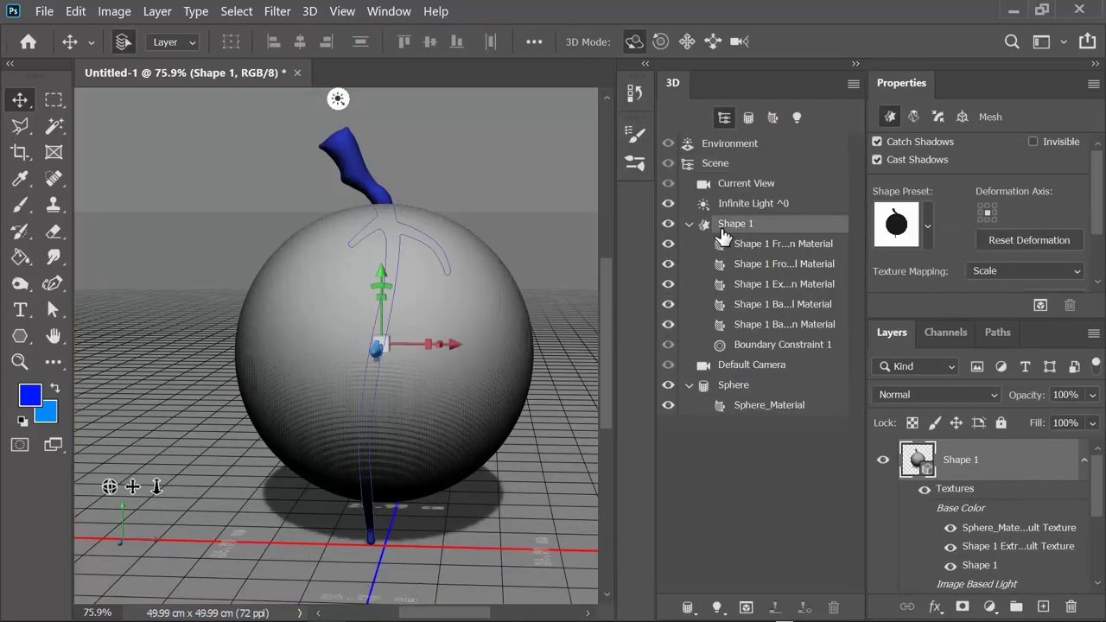
click(689, 223)
click(733, 264)
mouse_move(380, 355)
mouse_down()
mouse_move(323, 386)
mouse_move(276, 508)
mouse_up()
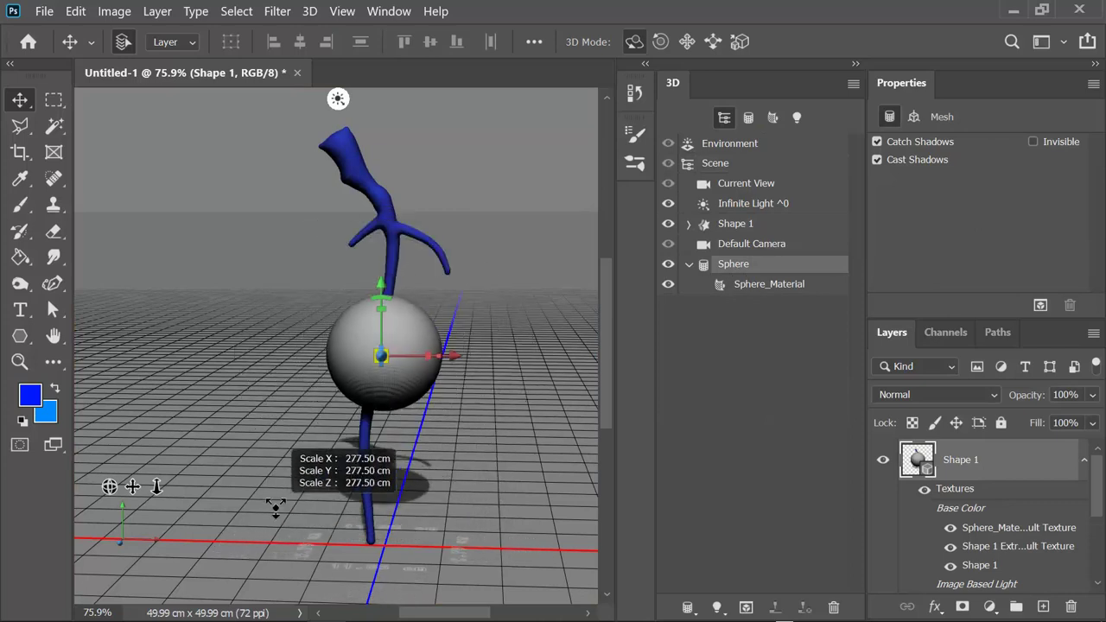
drag(381, 355, 383, 350)
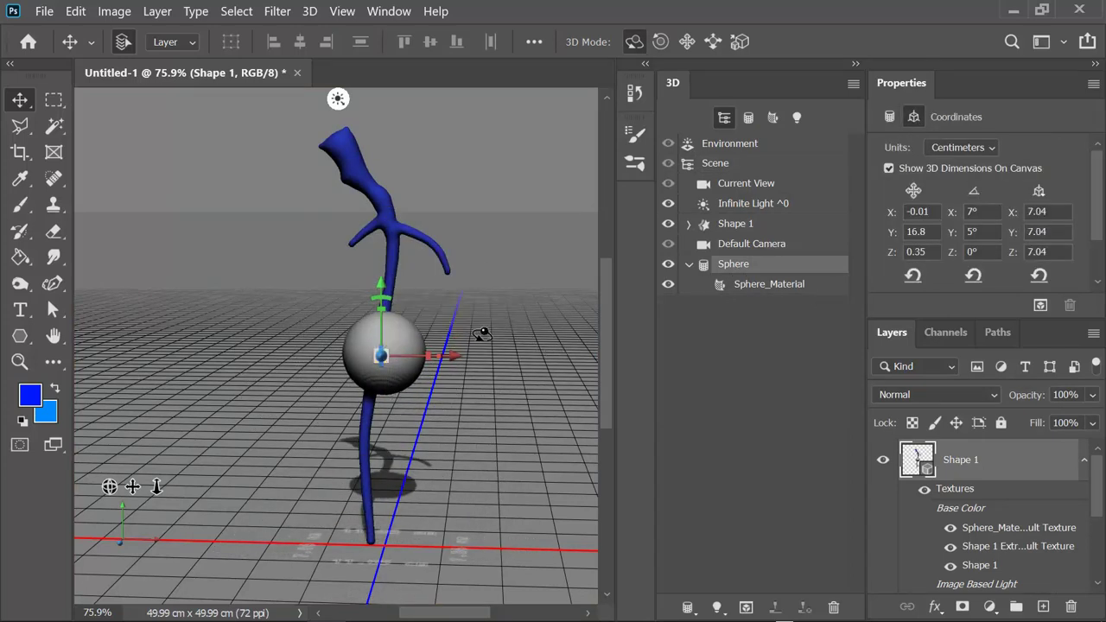
drag(381, 299, 386, 300)
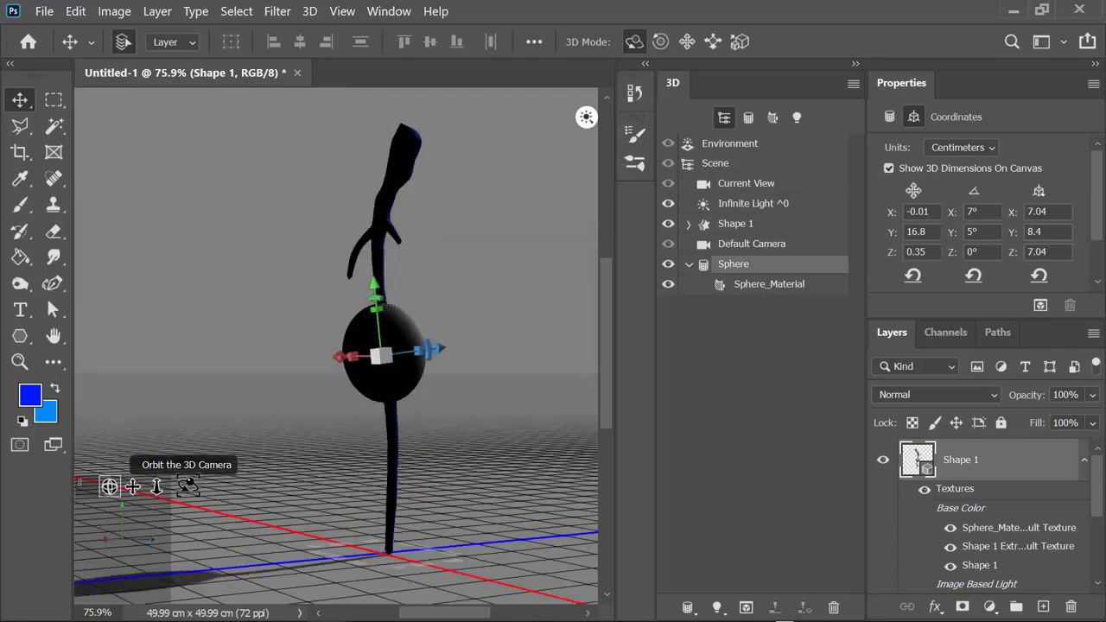
drag(109, 486, 147, 488)
Set the sphere's X rotation to 0 and select the current camera view
double_click(973, 212)
text(0)
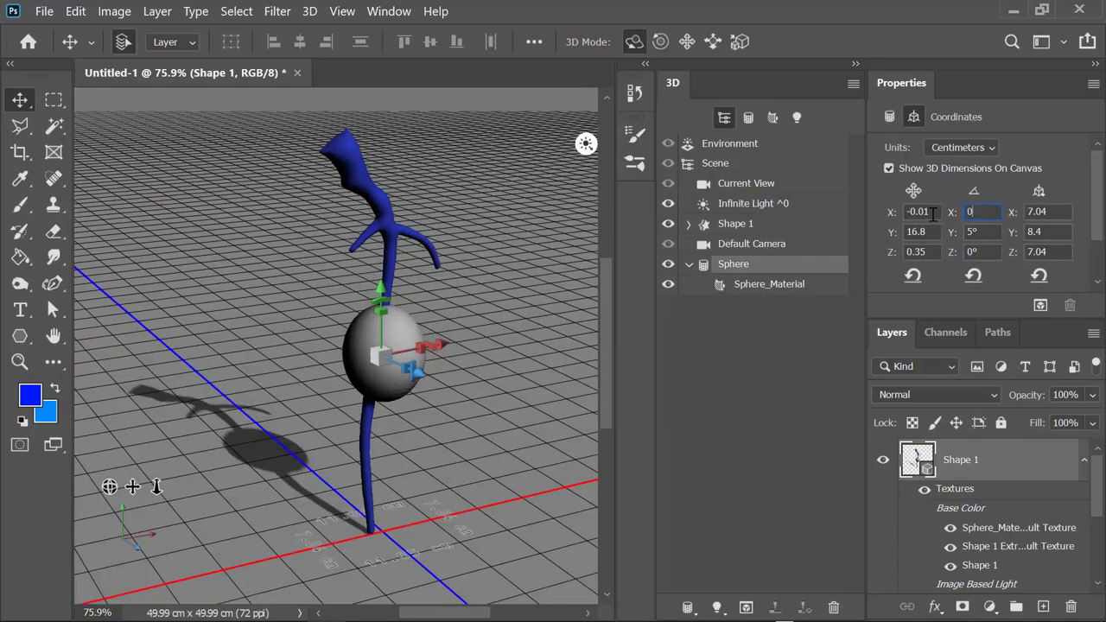
drag(109, 486, 129, 488)
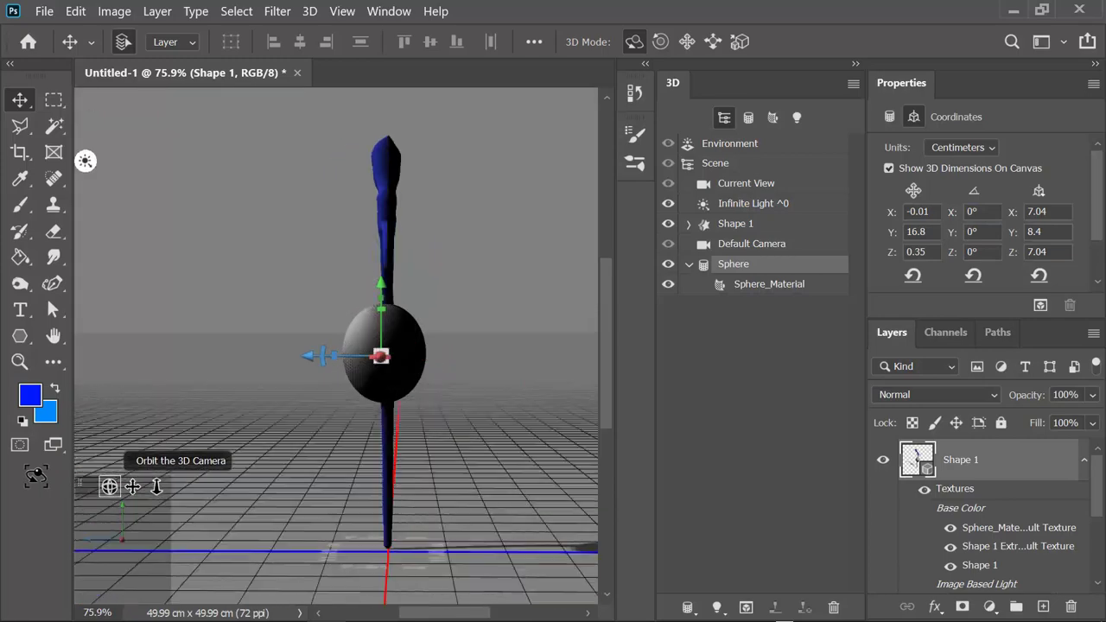
click(718, 164)
click(744, 183)
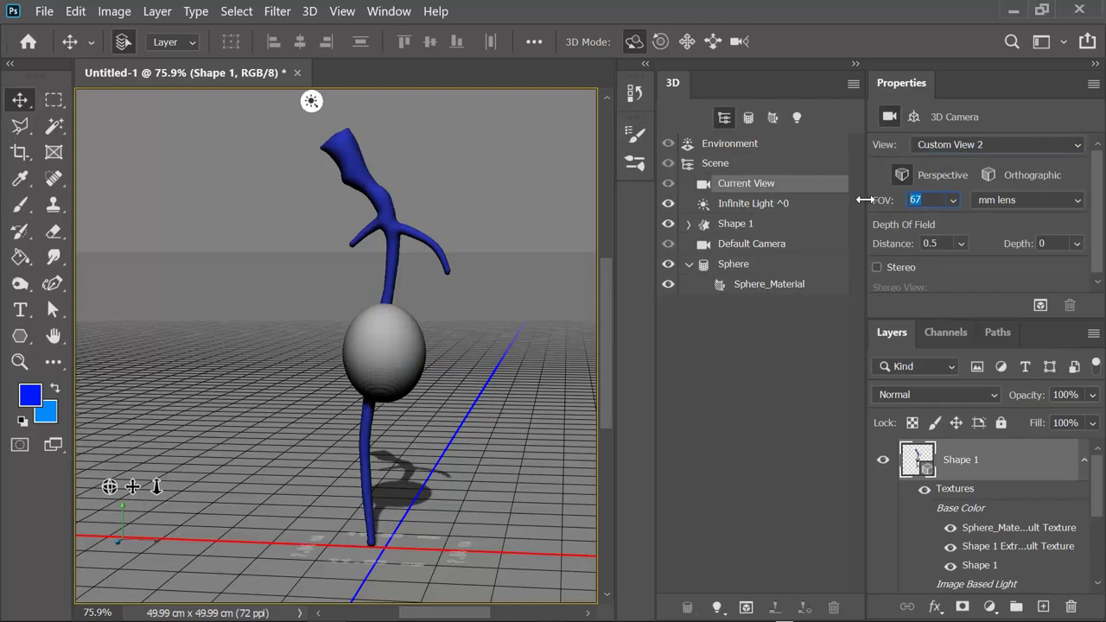
Enter 85 for the current camera and switch it to the Front view
text(85)
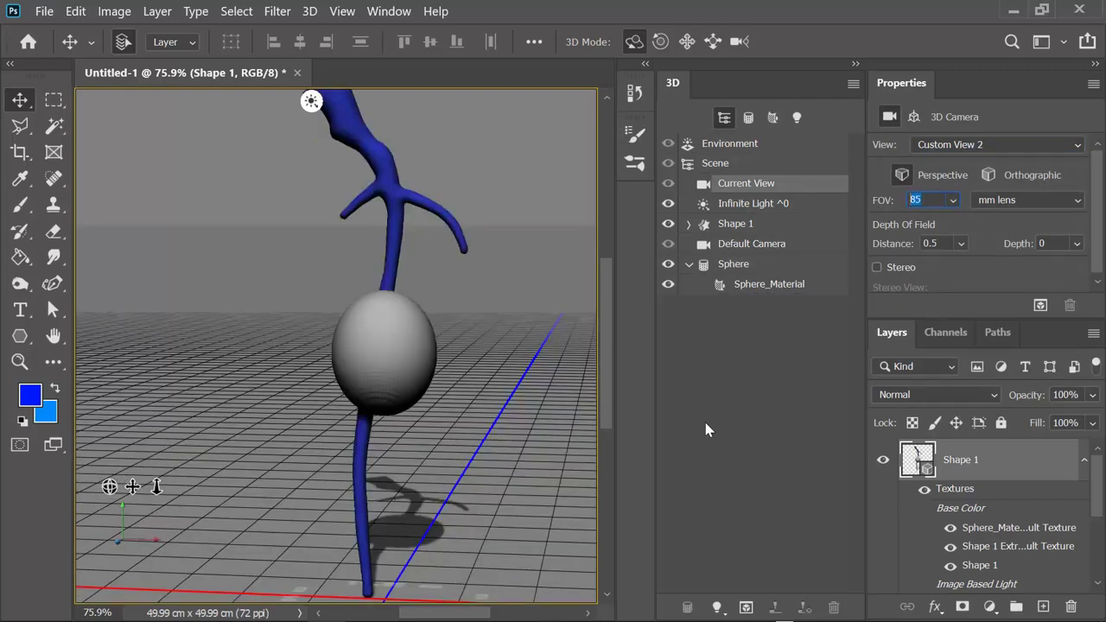
click(999, 144)
click(934, 254)
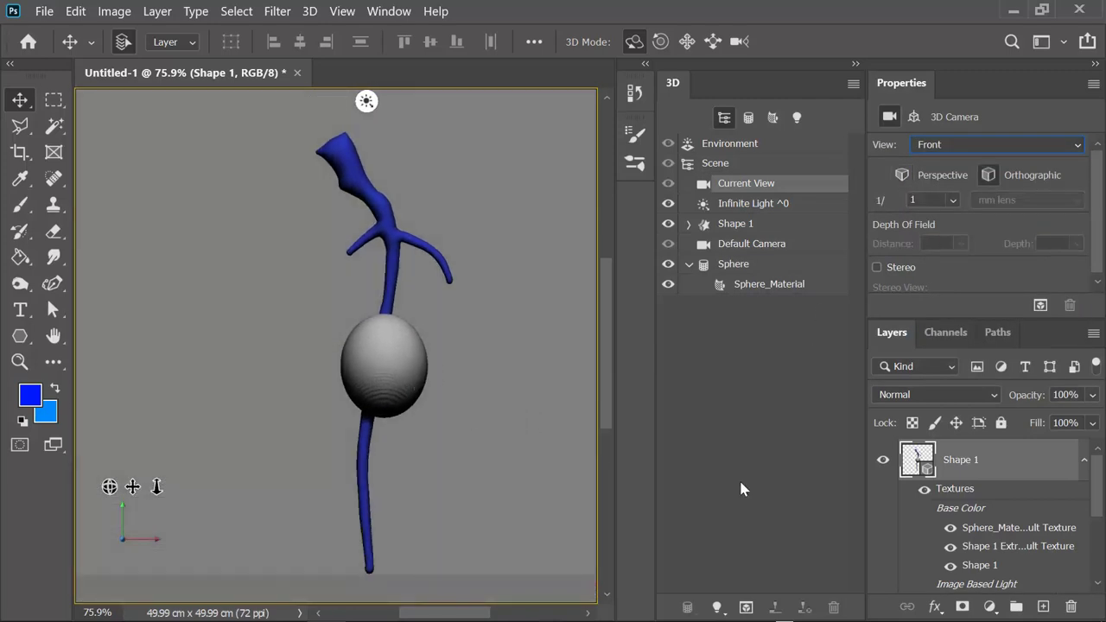
scroll(1102, 506, down, 1)
scroll(1102, 506, down, 2)
Show the grape and red stem sketches, fit the canvas, and align the stem with them
click(985, 522)
click(883, 522)
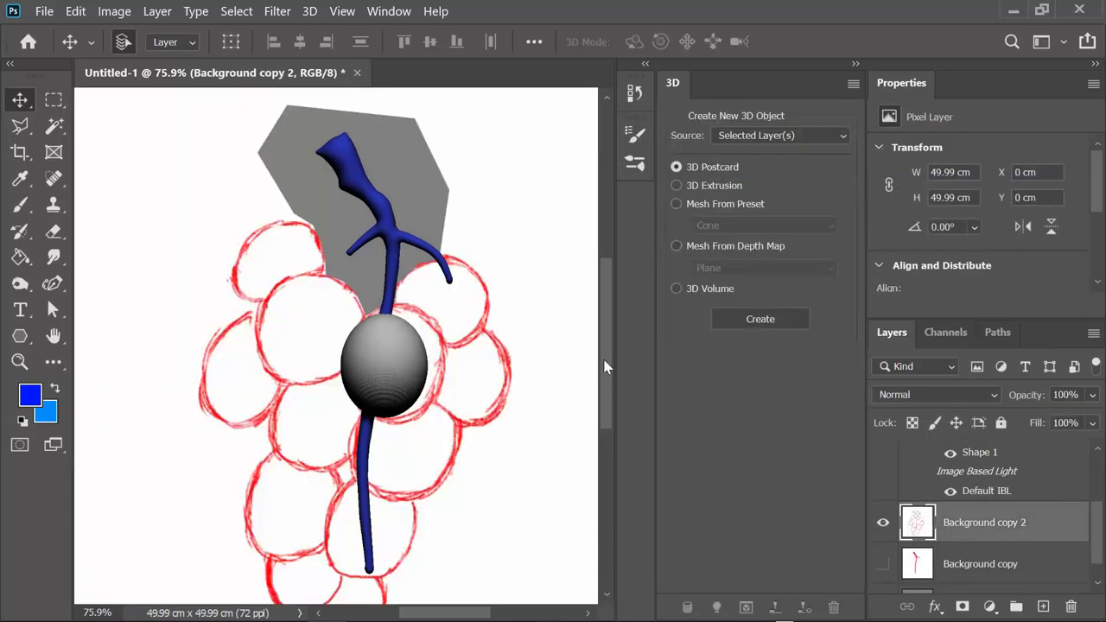
key(ctrl+0)
click(883, 564)
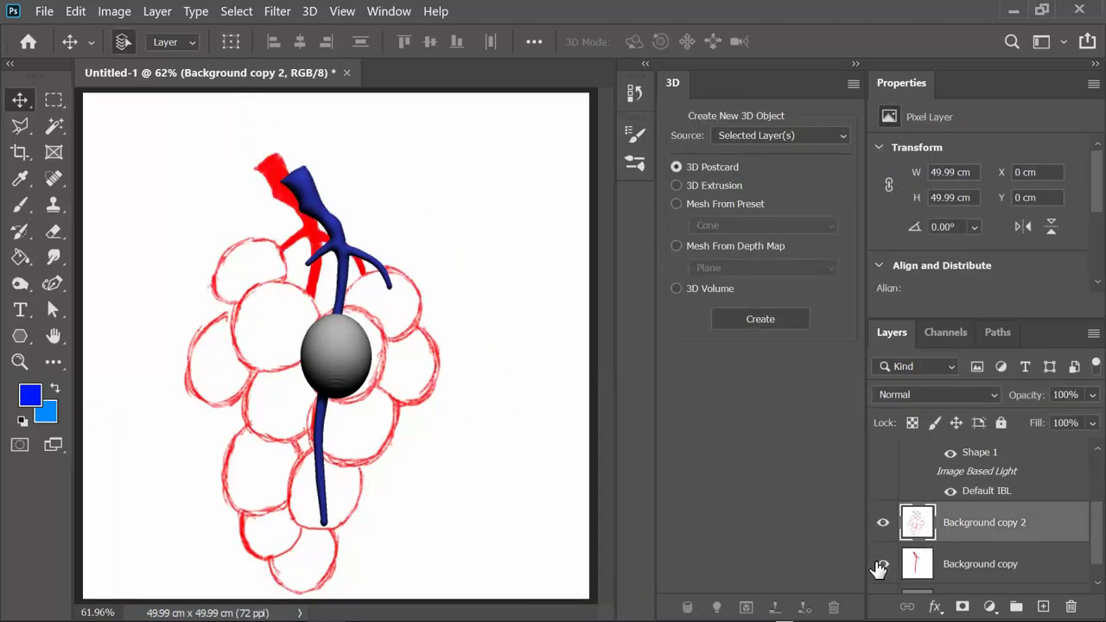
scroll(1102, 532, up, 3)
click(966, 463)
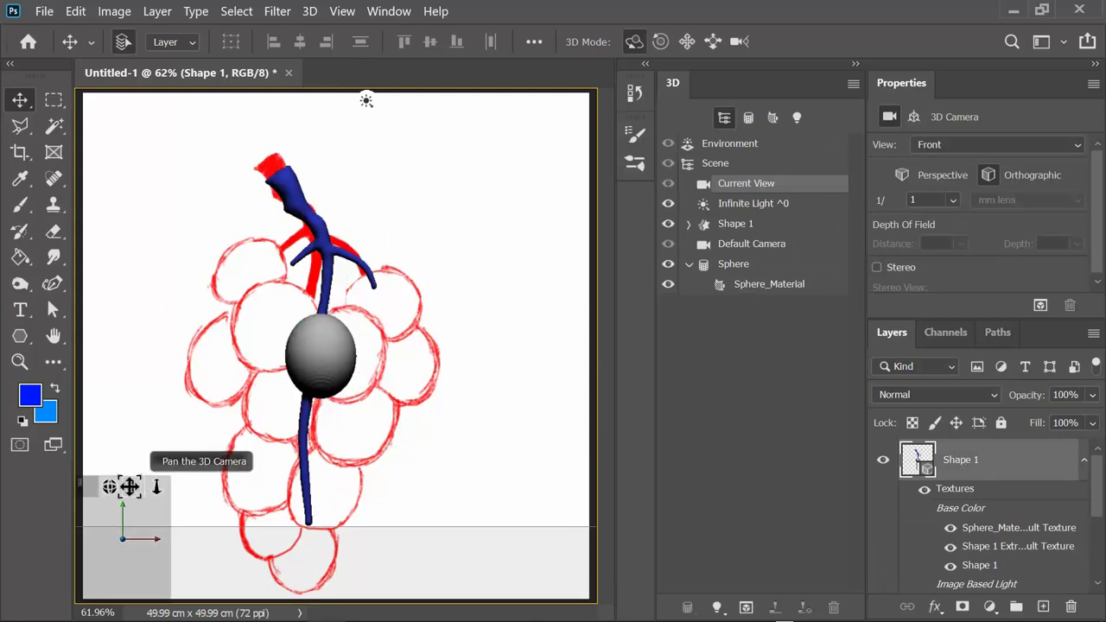
drag(119, 484, 179, 503)
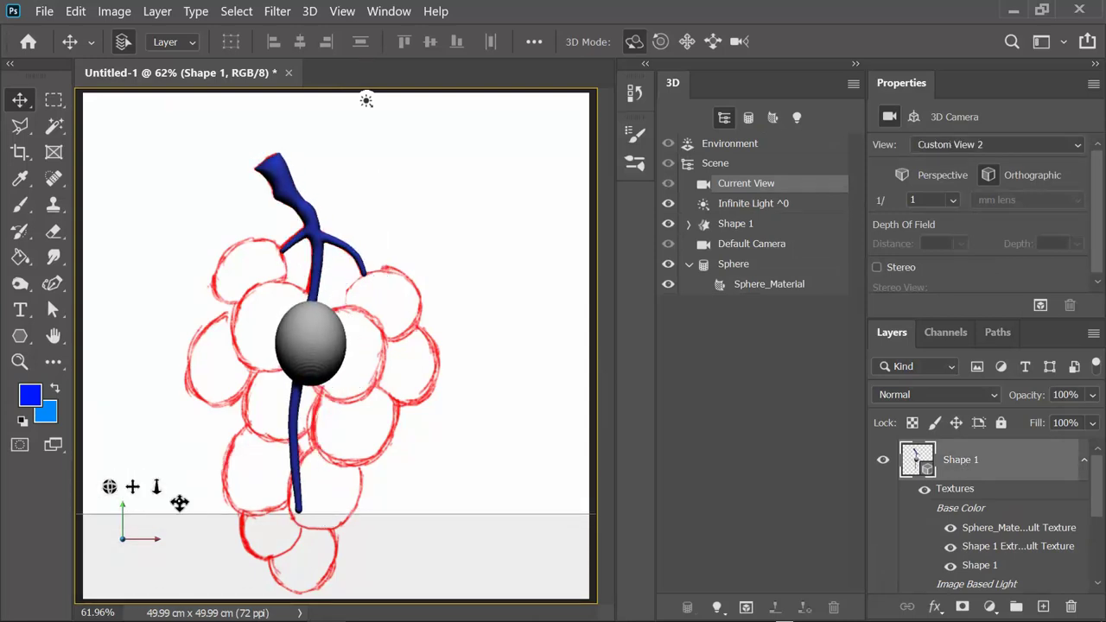
Enlarge the sphere onto a sketched grape and save the camera view as 'Front'
click(328, 355)
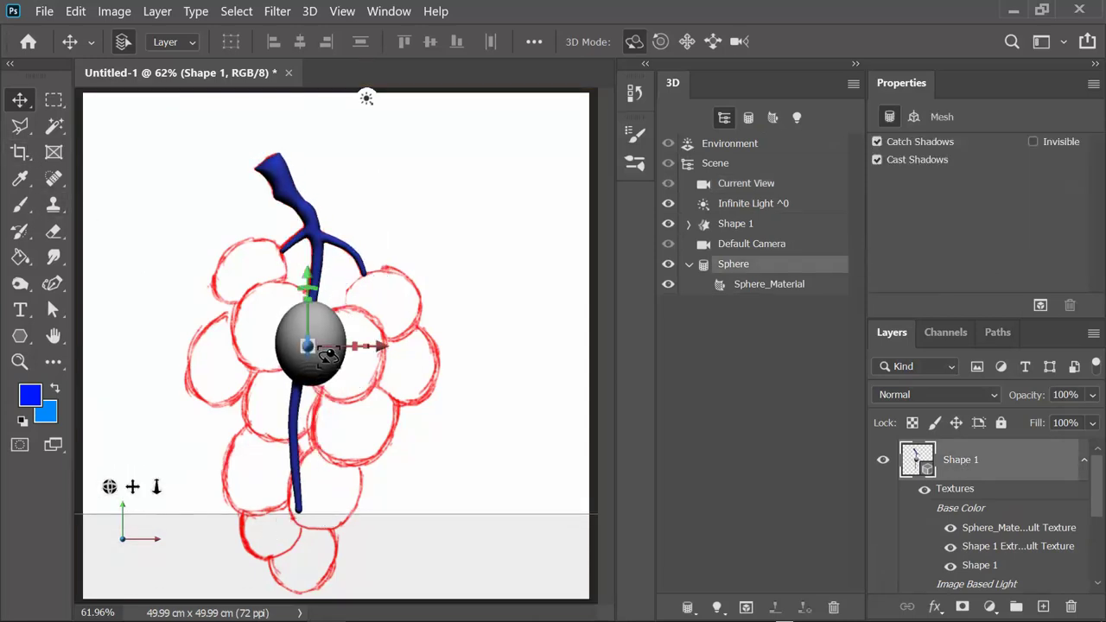
mouse_move(377, 347)
mouse_down()
mouse_move(363, 344)
mouse_move(404, 347)
mouse_up()
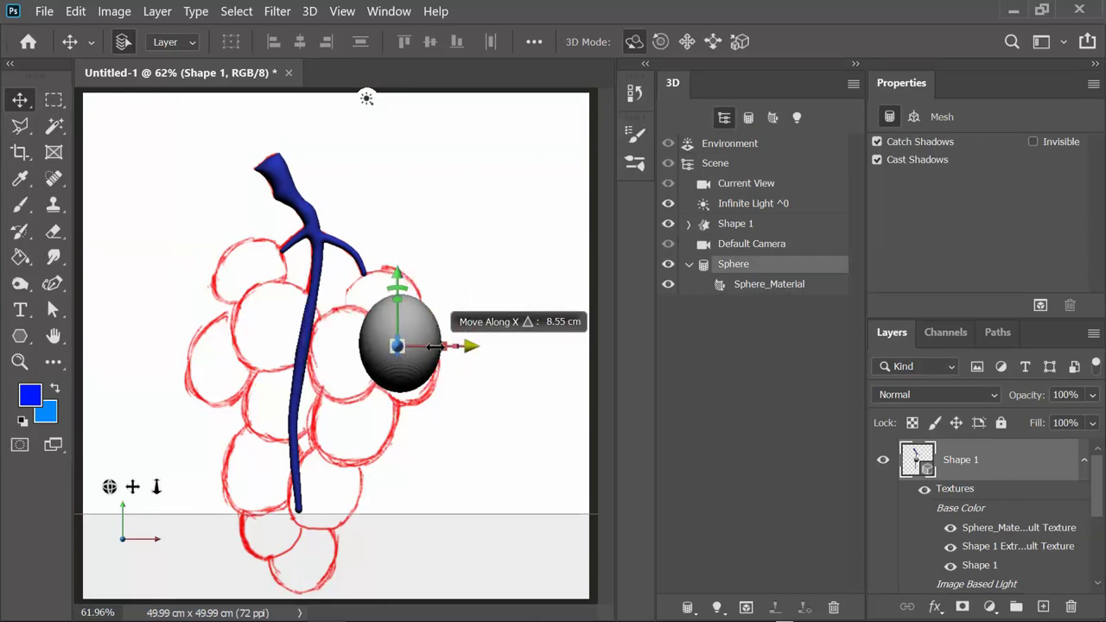
click(739, 186)
click(952, 144)
click(930, 314)
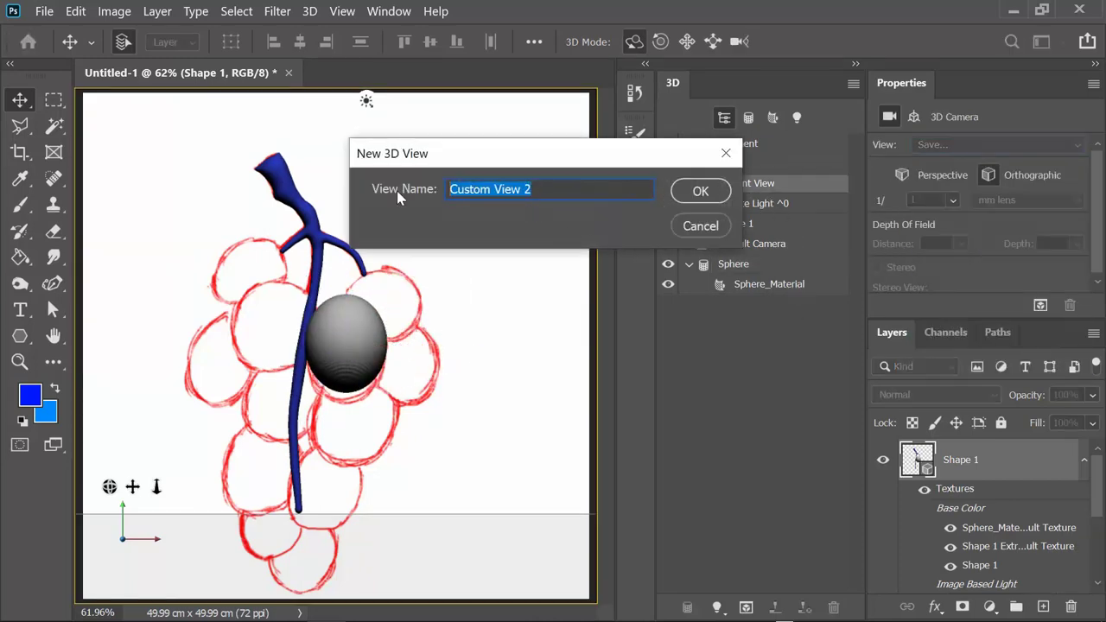
text(Front)
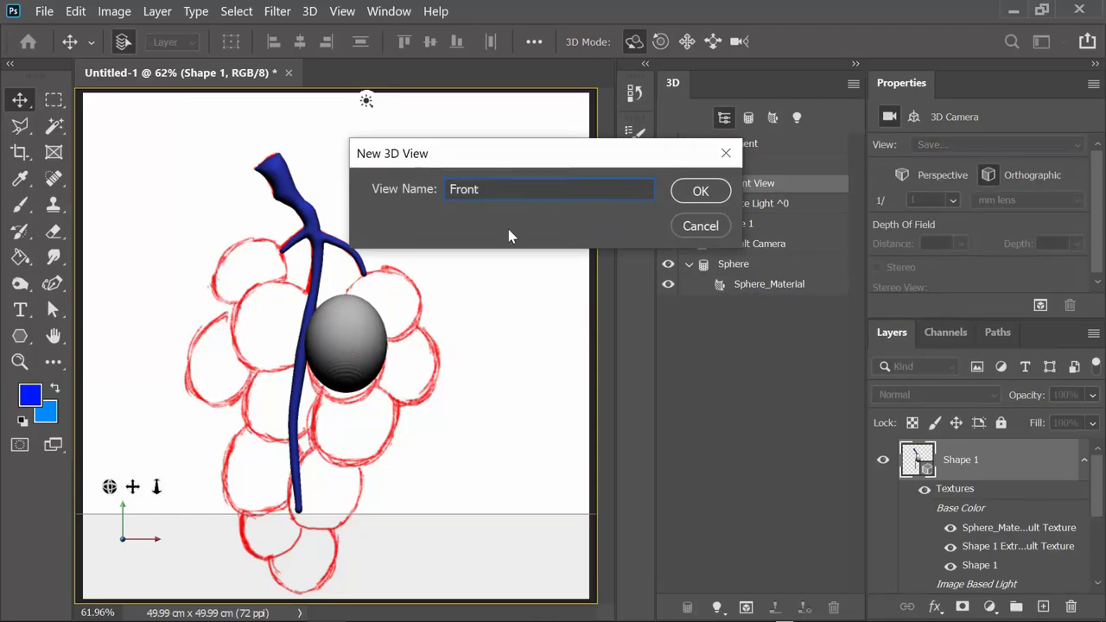
key(Return)
drag(110, 484, 585, 227)
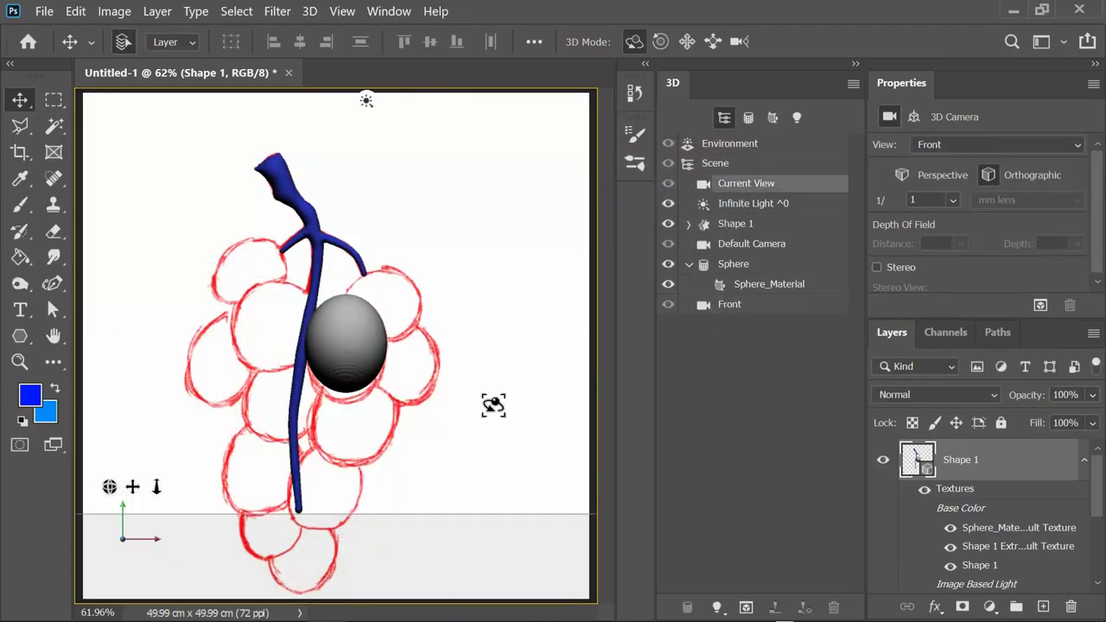
mouse_move(494, 402)
mouse_down()
mouse_move(158, 490)
mouse_move(625, 458)
mouse_up()
Hide the grape outline and red stem sketch layers
scroll(1059, 516, down, 3)
click(882, 539)
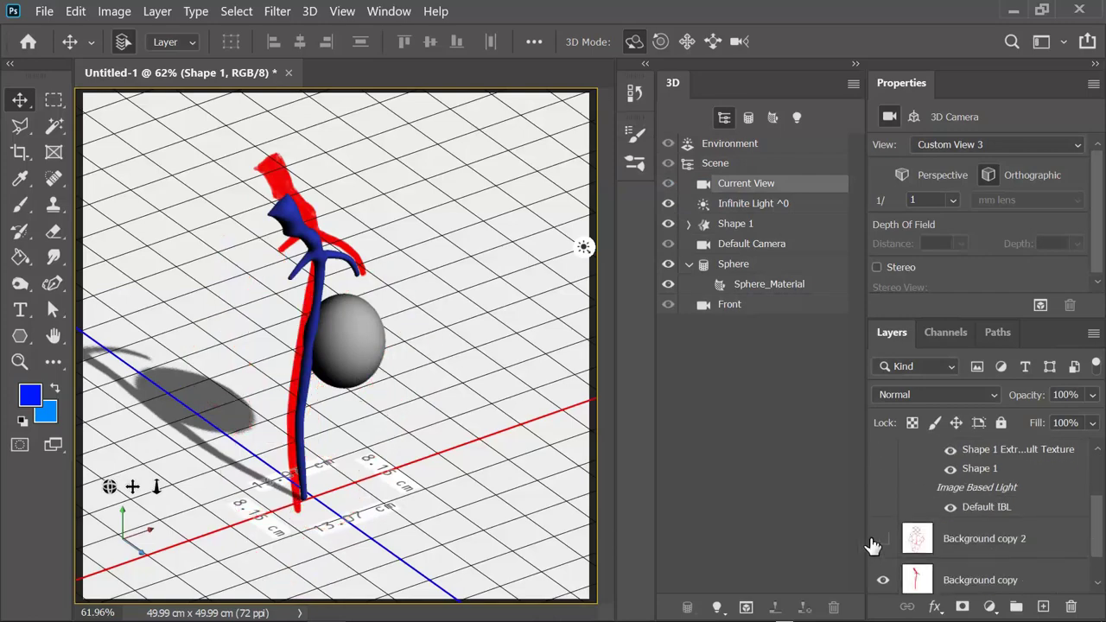
click(883, 580)
drag(110, 487, 81, 285)
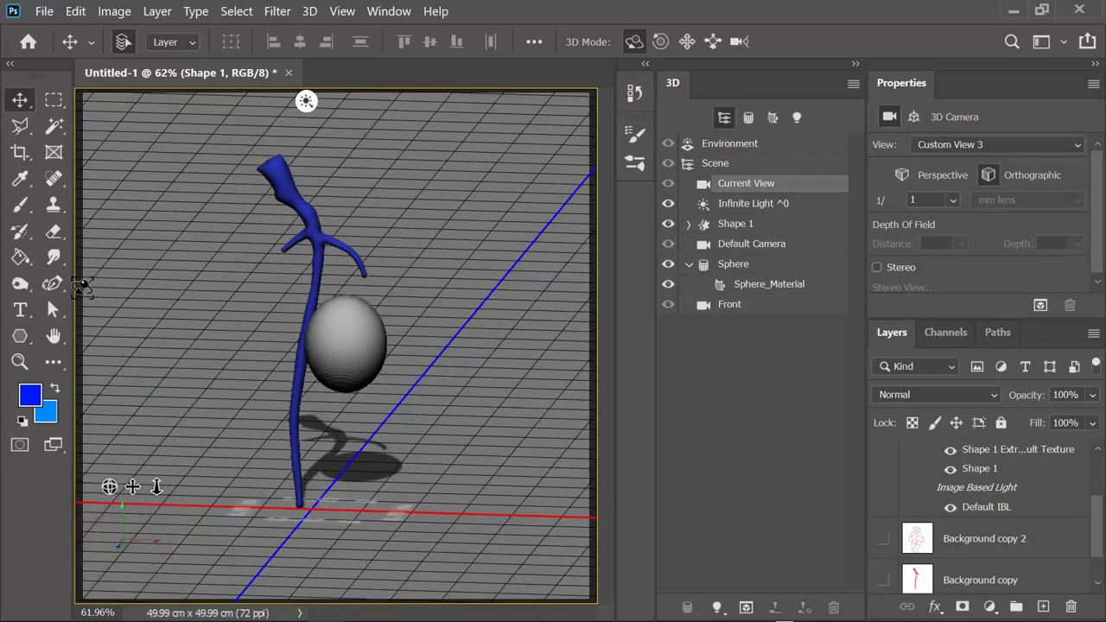
Raise the sphere so it hangs under the right branch
click(348, 350)
drag(343, 278, 365, 258)
drag(110, 487, 865, 353)
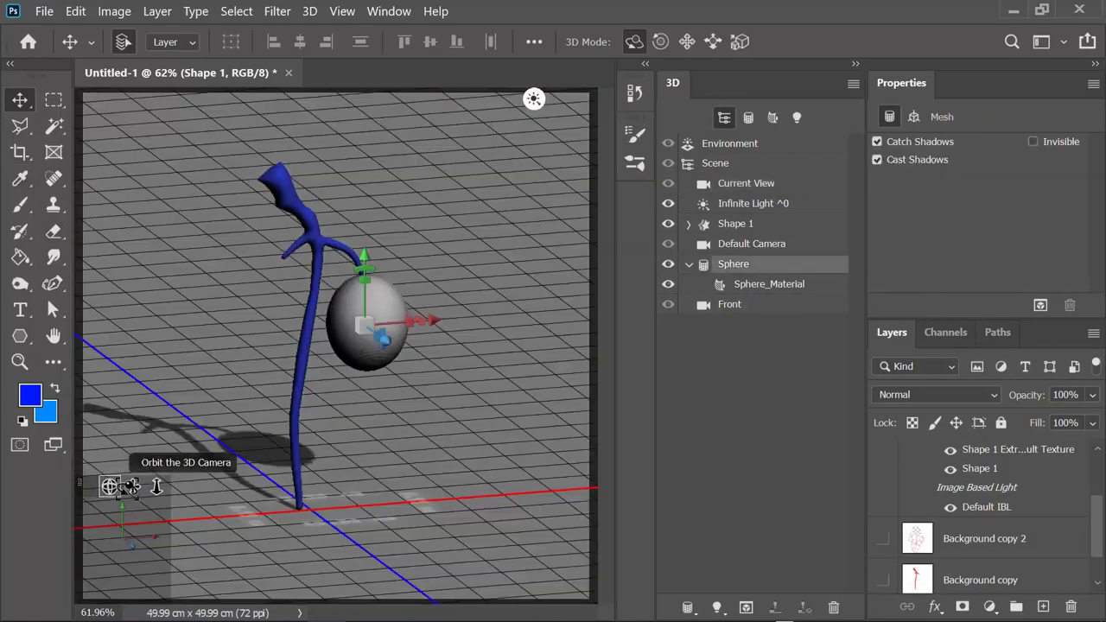
Set the current view's field of view to 85 and orbit to a low angle
click(746, 183)
drag(895, 199, 916, 200)
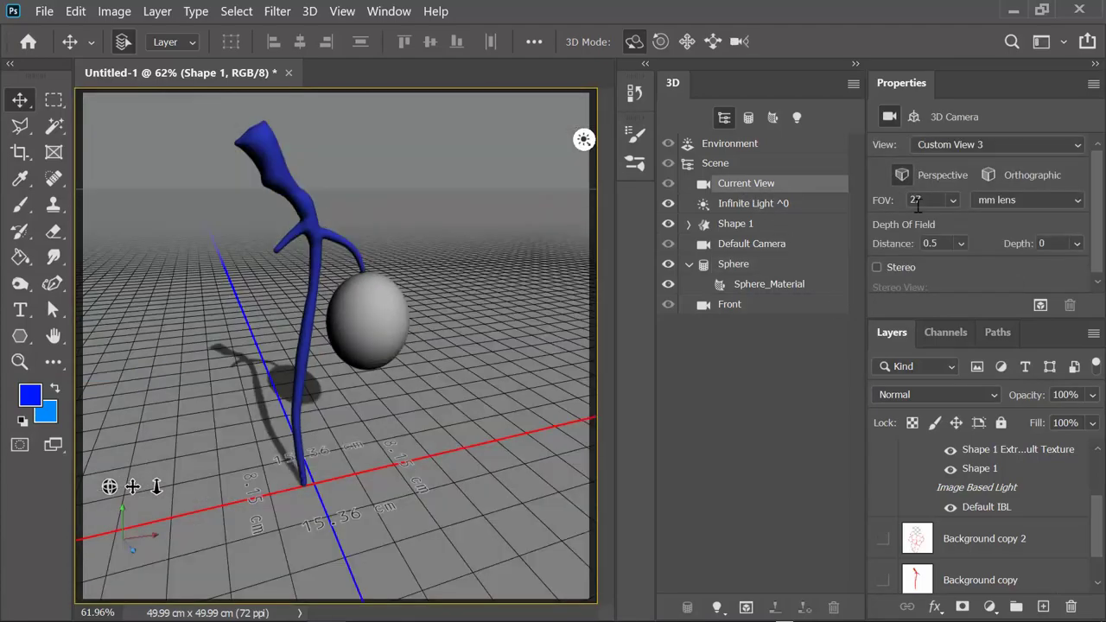
text(85)
key(Return)
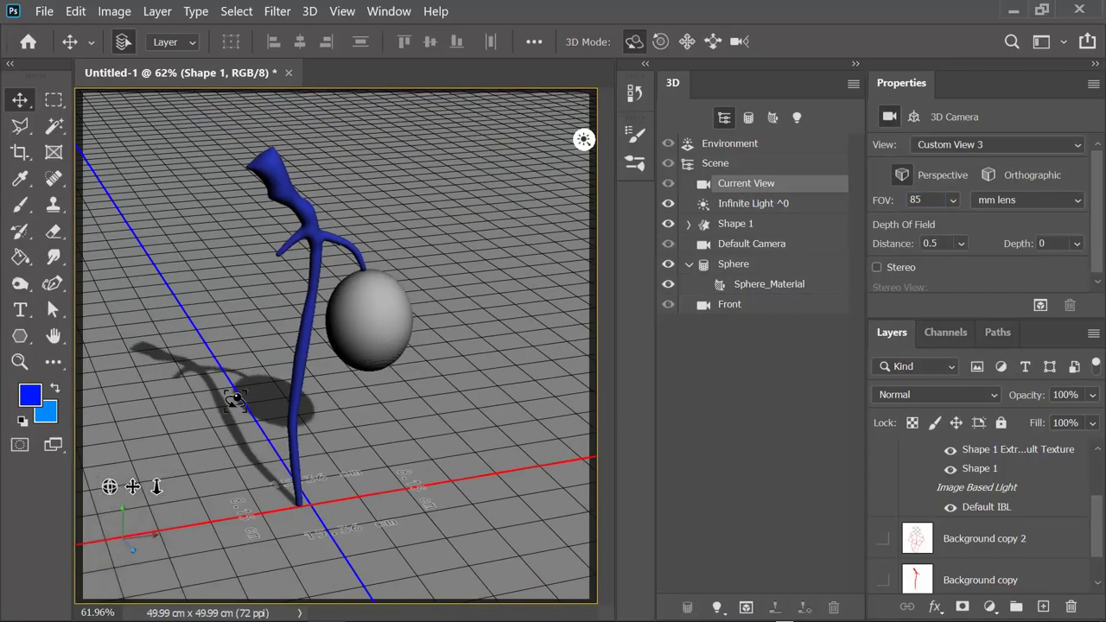
click(365, 339)
drag(109, 487, 216, 422)
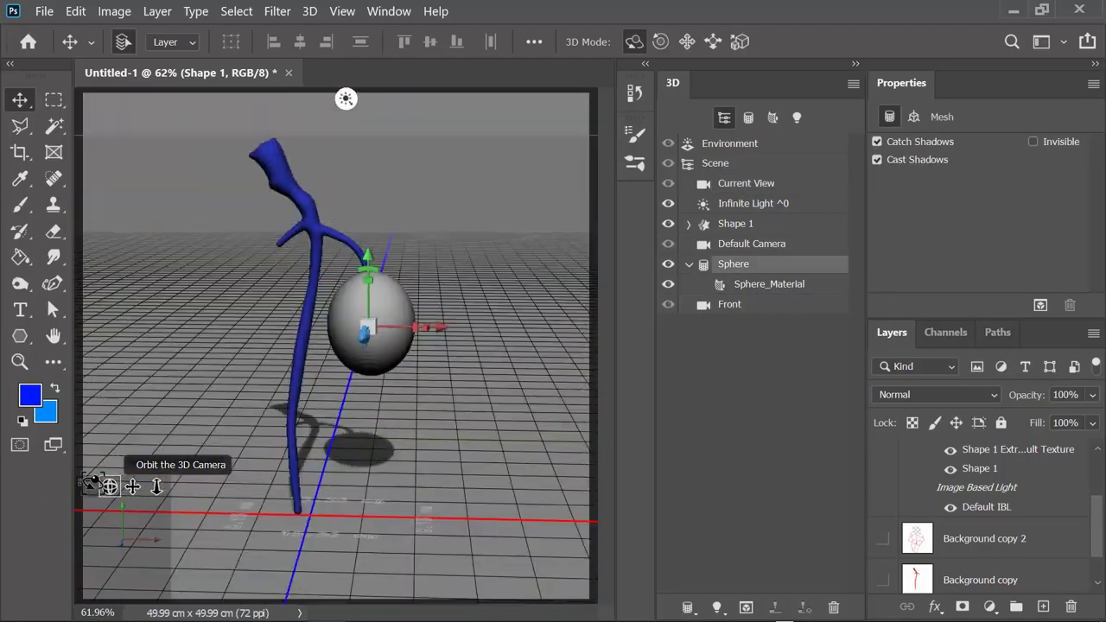
click(883, 539)
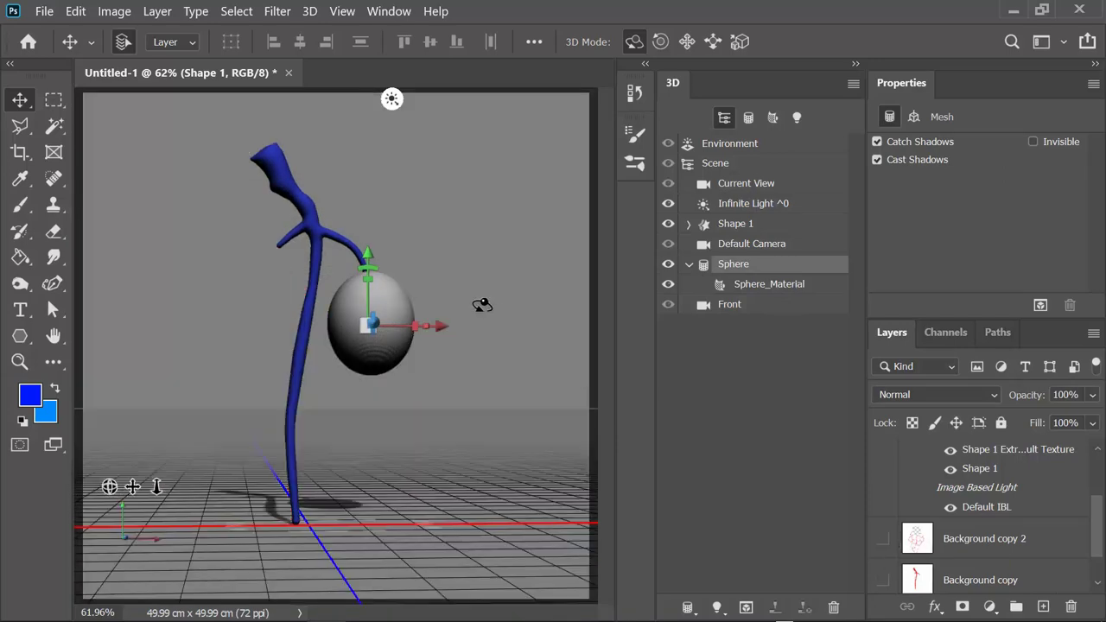
Duplicate the sphere and move the copy to the left of the stem
right_click(737, 270)
click(817, 463)
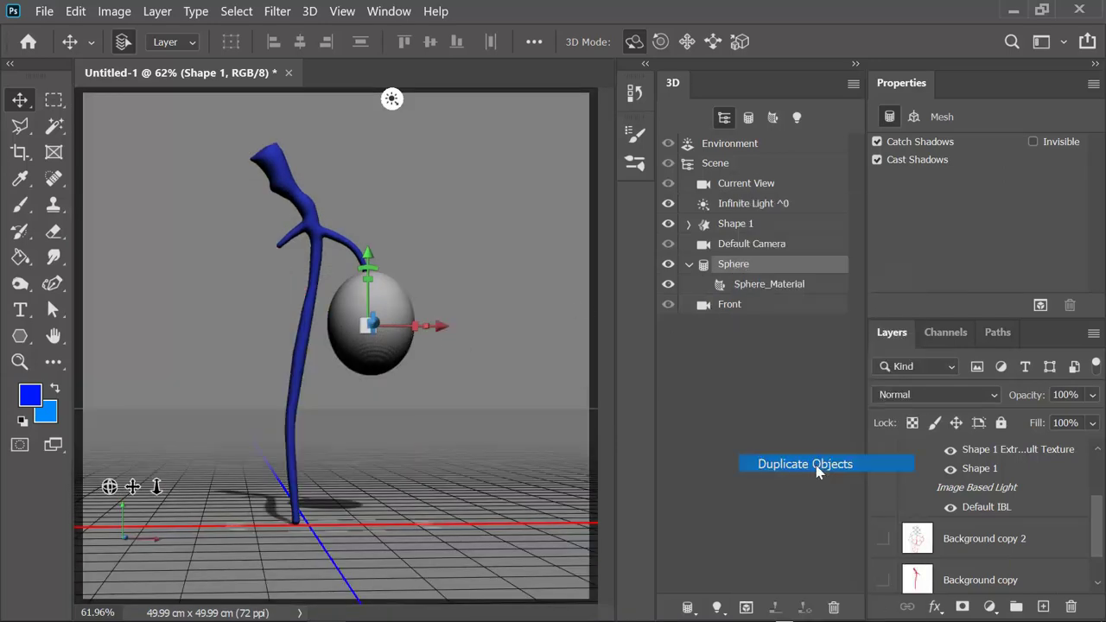
drag(445, 325, 336, 325)
drag(321, 281, 363, 329)
click(383, 347)
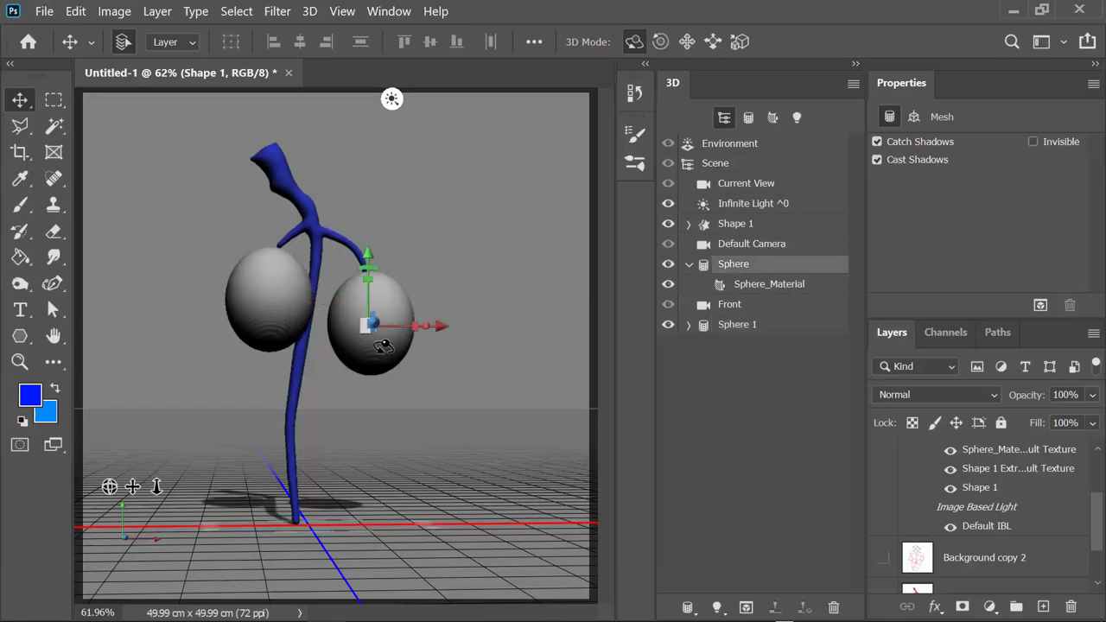
Duplicate the right sphere as Sphere 2 and move it below the stem
right_click(732, 288)
click(812, 458)
drag(368, 255, 363, 535)
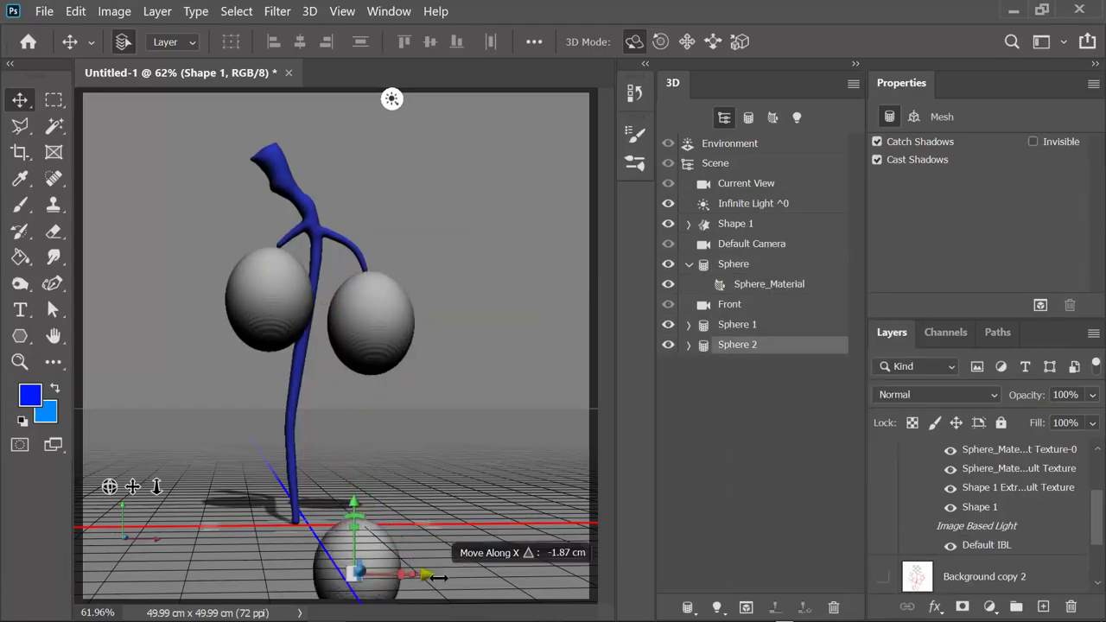
drag(407, 575, 342, 575)
mouse_move(110, 486)
mouse_down()
mouse_move(156, 493)
mouse_move(110, 484)
mouse_up()
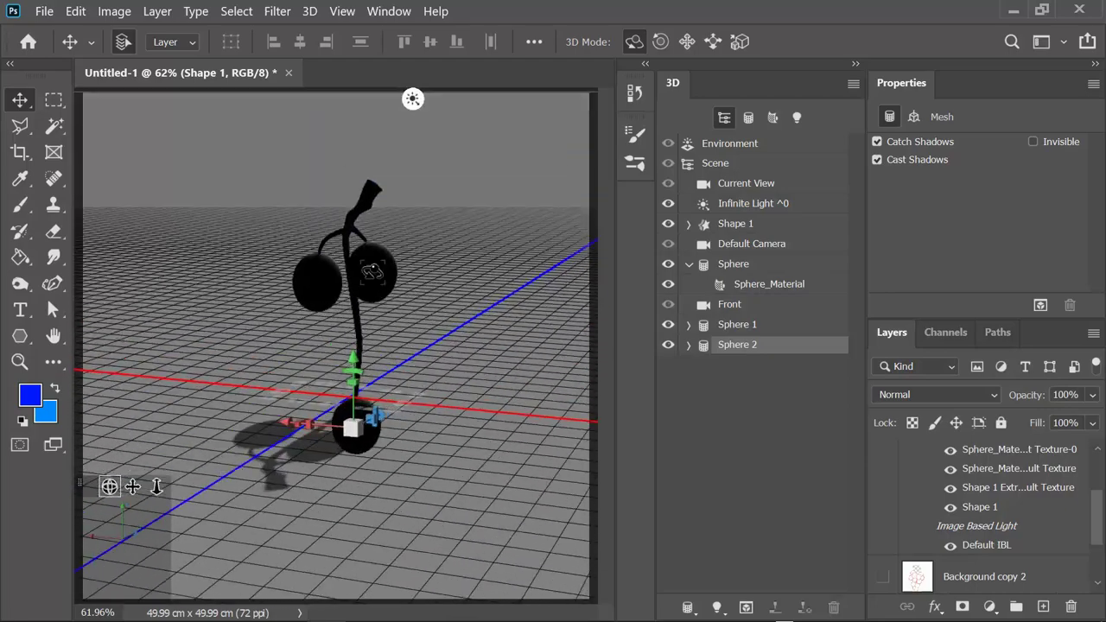
Add a second New Infinite Light to the scene
click(716, 608)
click(771, 594)
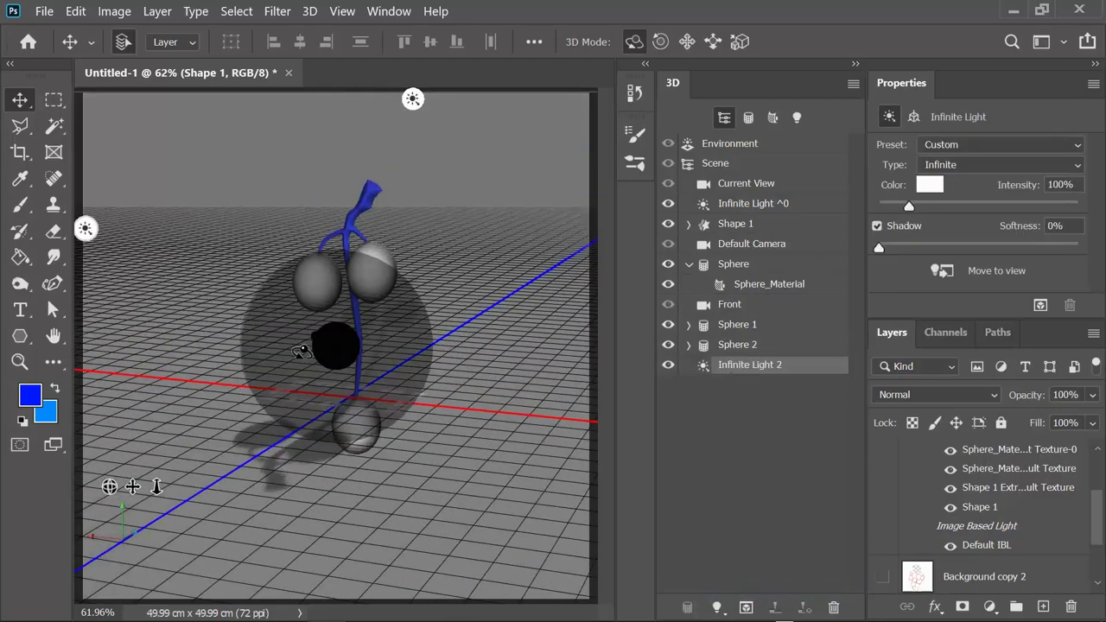
drag(109, 486, 279, 484)
click(321, 433)
mouse_move(109, 486)
mouse_down()
mouse_move(89, 487)
mouse_move(156, 467)
mouse_up()
Show the Background copy 2 grape sketch again and reselect the Shape 1 layer
scroll(921, 526, up, 2)
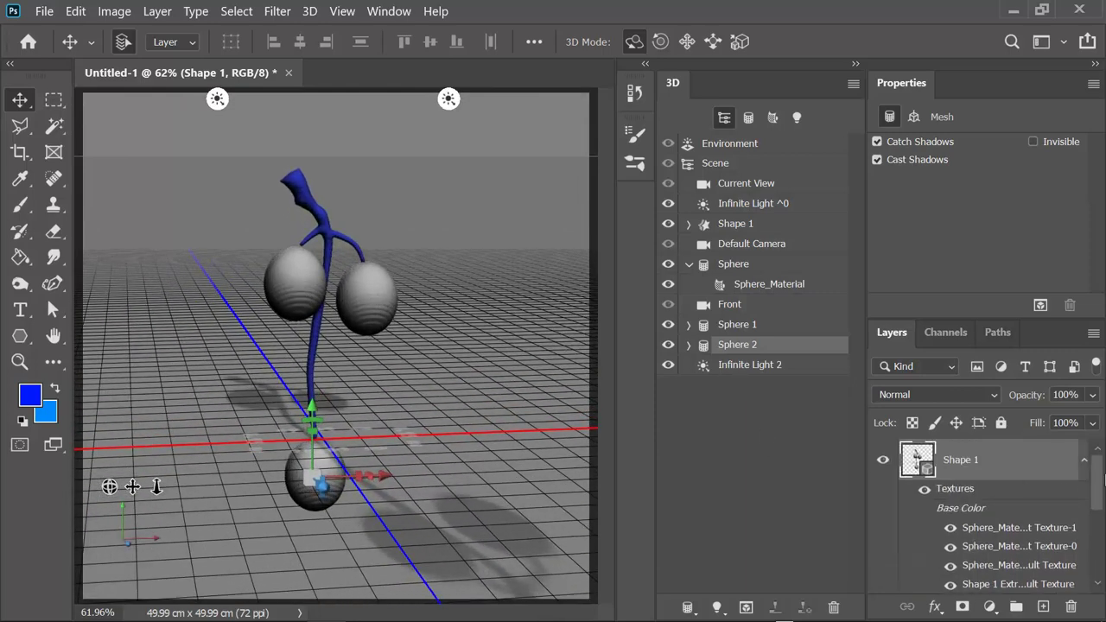
scroll(977, 518, down, 2)
click(951, 560)
click(884, 561)
mouse_move(1104, 519)
mouse_down()
mouse_move(1098, 484)
mouse_move(1098, 542)
mouse_up()
scroll(986, 504, up, 3)
click(962, 460)
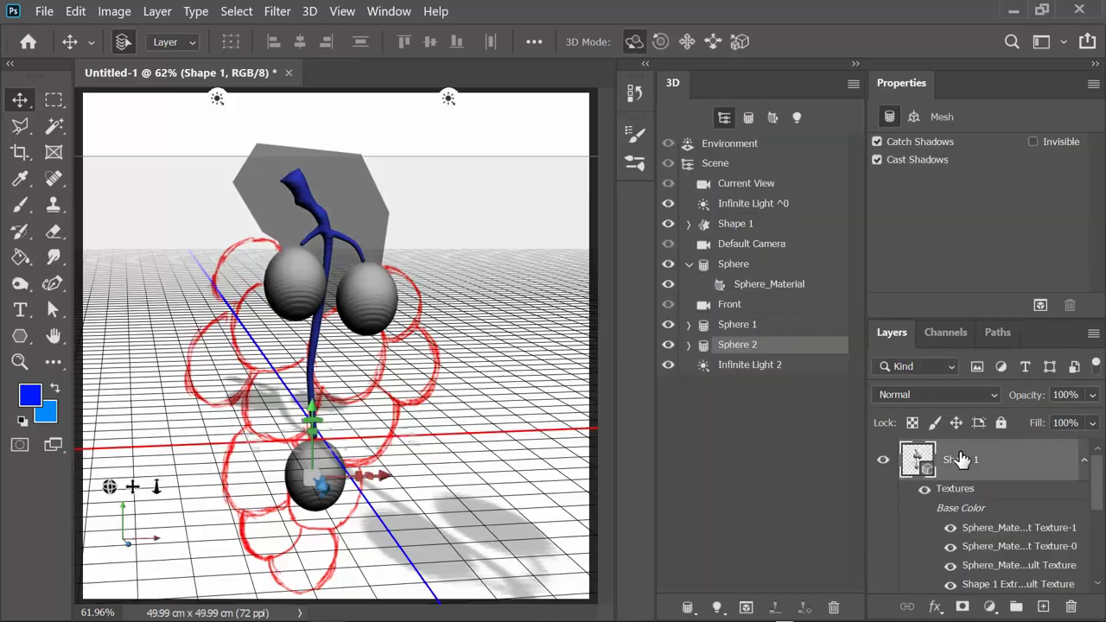
In Front view, raise the right sphere slightly and move the left sphere up and left
click(733, 304)
click(421, 323)
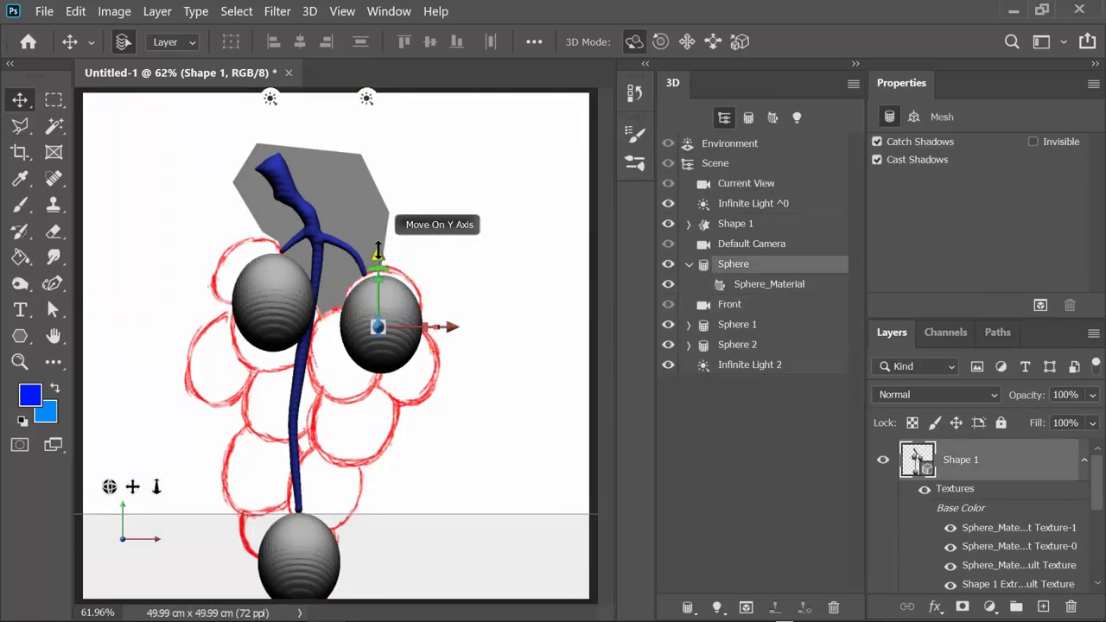
drag(378, 251, 378, 244)
click(340, 305)
drag(270, 235, 247, 223)
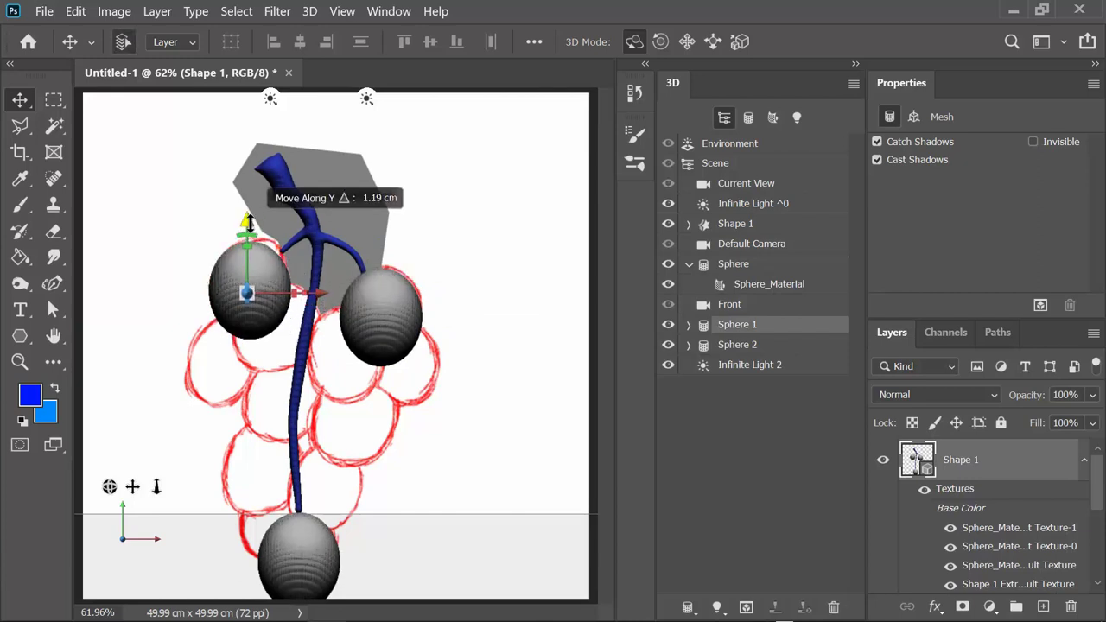
Duplicate the right sphere as Sphere 3 and place it near the stem, lower and forward
click(389, 309)
right_click(733, 264)
click(821, 462)
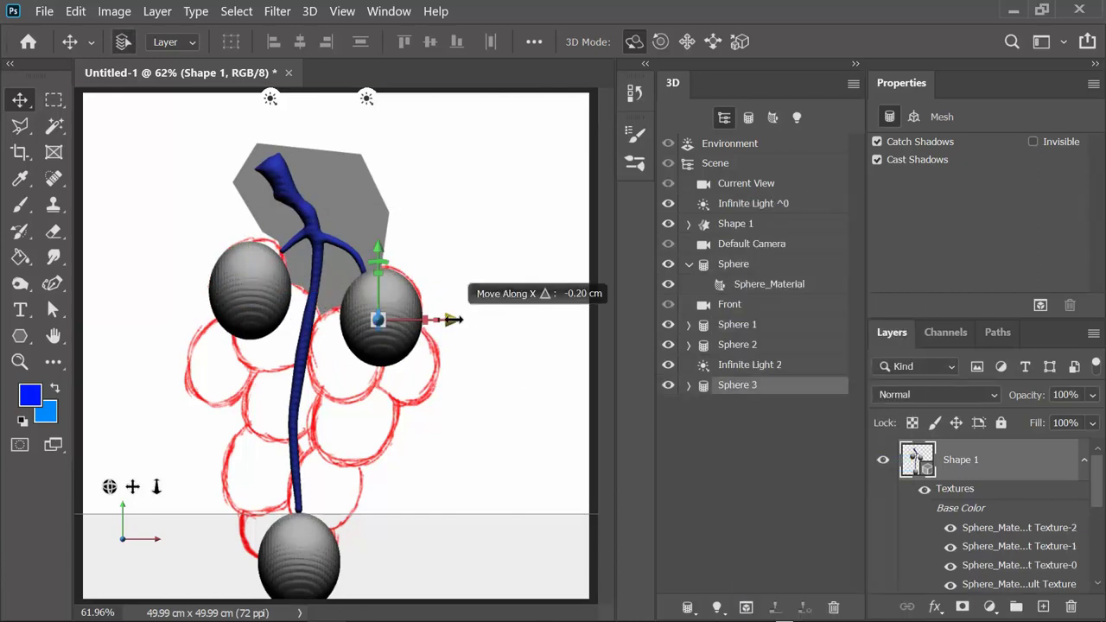
drag(445, 317, 408, 317)
drag(342, 234, 342, 259)
drag(340, 344, 350, 415)
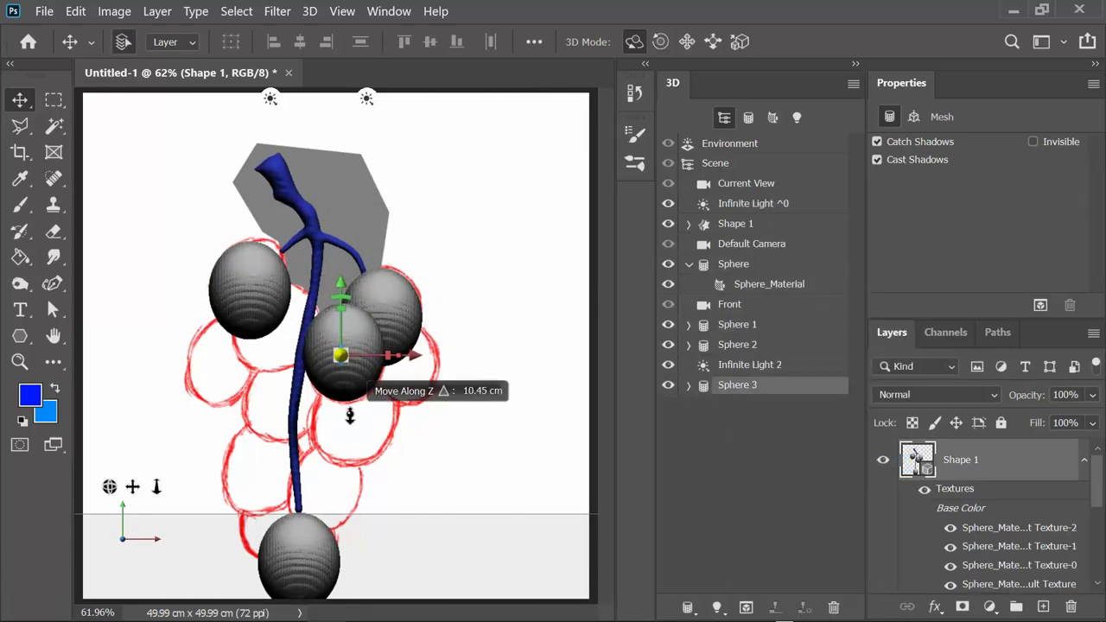
Duplicate it as Sphere 3 1 and move it left and up into the bunch
right_click(733, 384)
click(821, 461)
drag(412, 355, 346, 354)
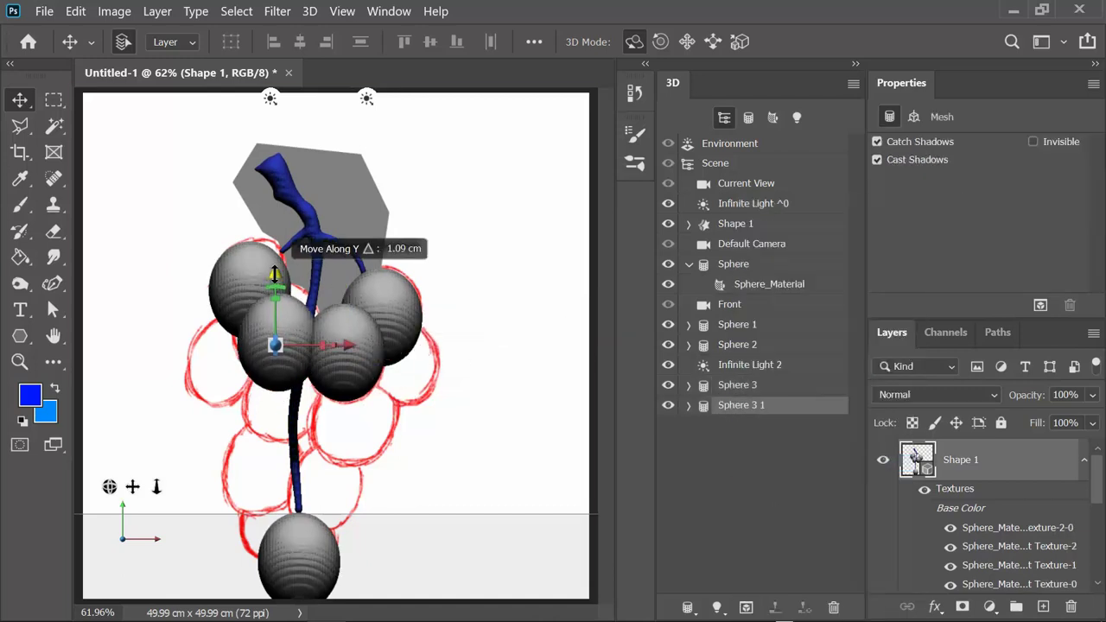
drag(277, 272, 275, 258)
right_click(294, 323)
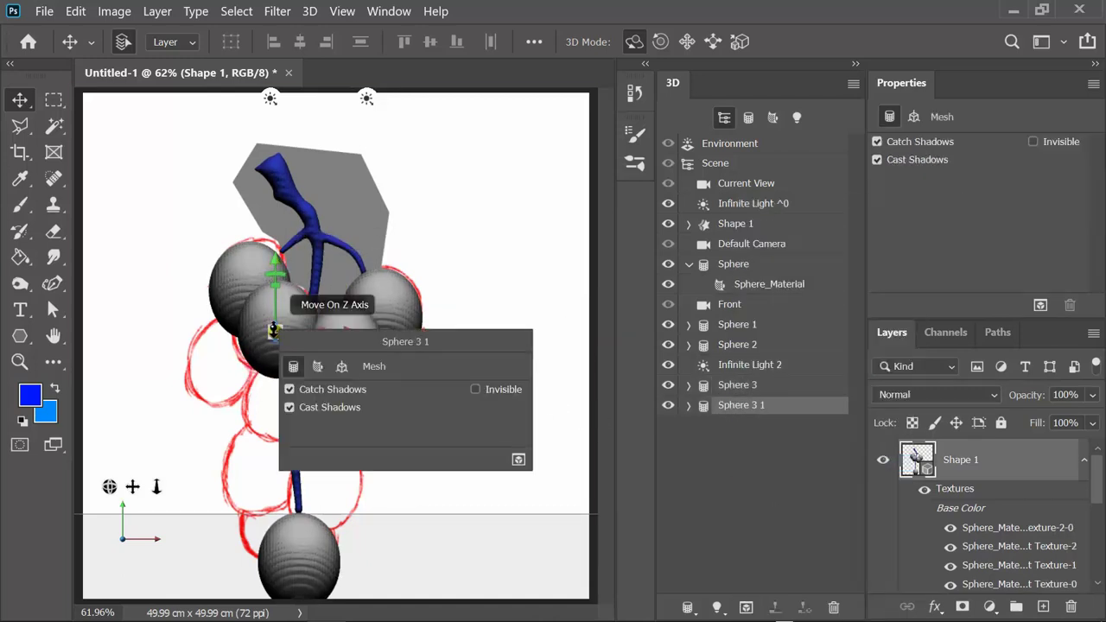
Add Sphere 3 1 1 lower on the stem and Sphere 3 1 1 1 right of the stem
right_click(741, 405)
click(817, 464)
drag(276, 275, 276, 309)
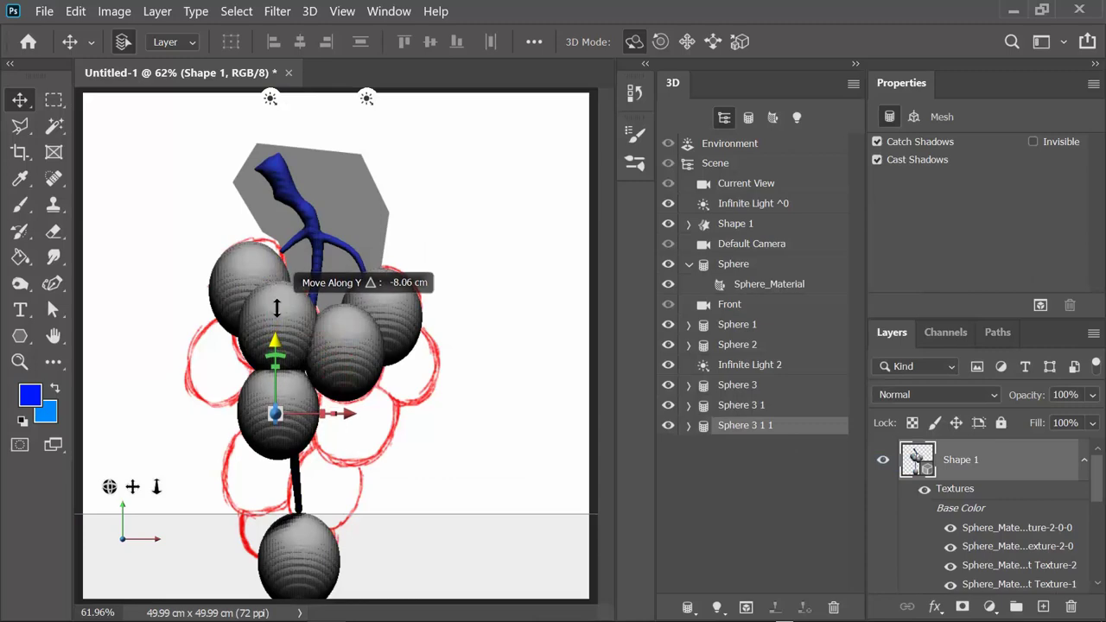
right_click(750, 439)
click(777, 259)
drag(324, 415, 393, 435)
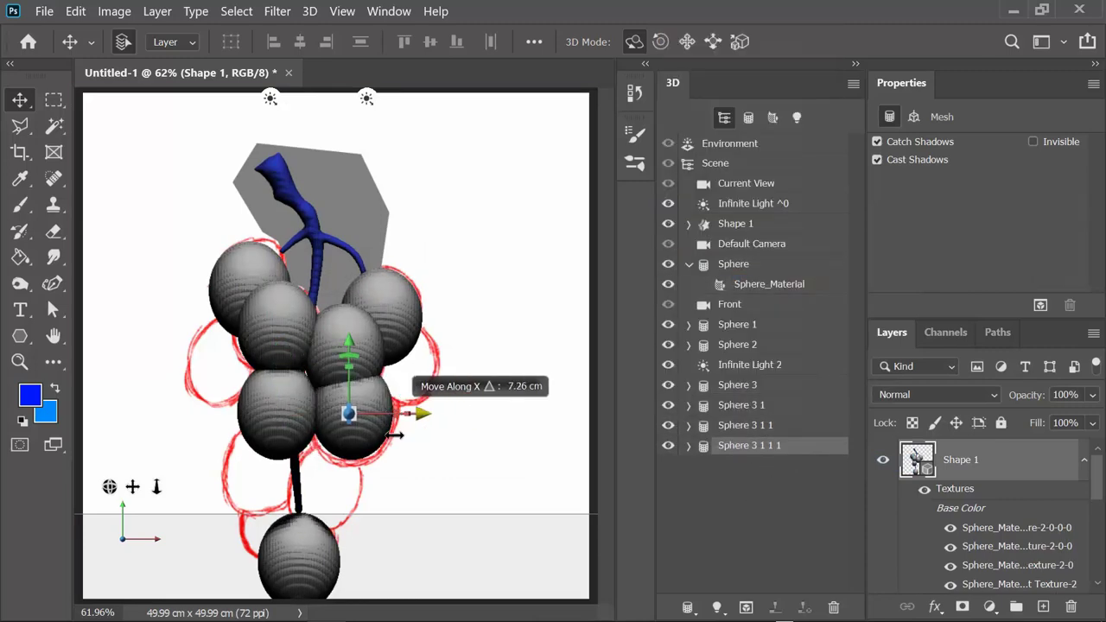
Duplicate the two lower spheres and move the copied pair lower in the bunch
right_click(745, 432)
click(724, 267)
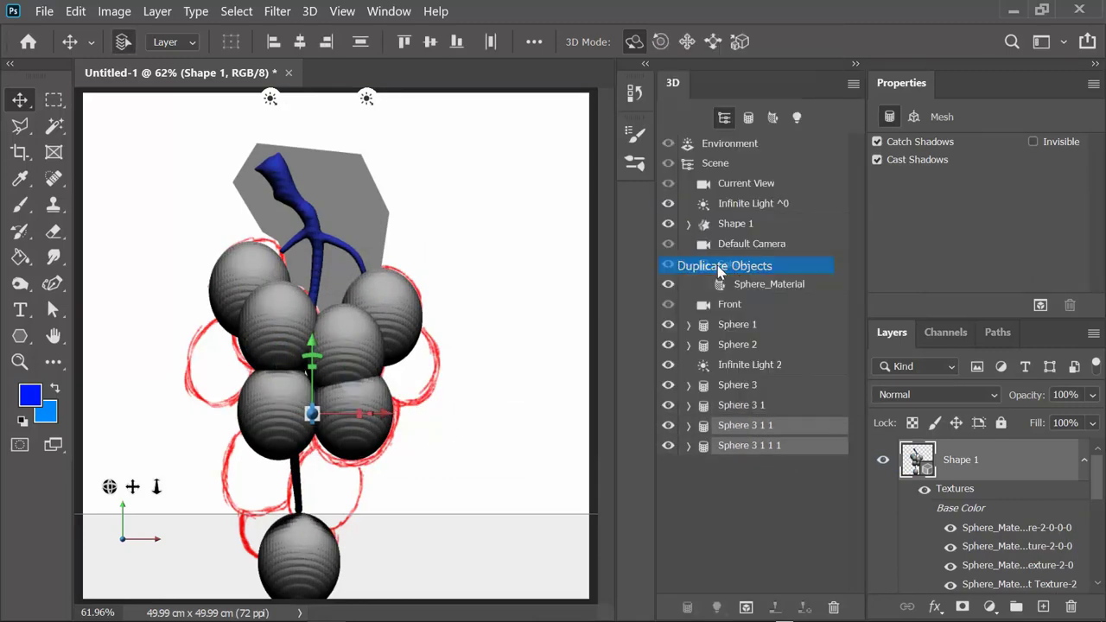
mouse_move(304, 338)
mouse_down()
mouse_move(308, 423)
mouse_move(381, 406)
mouse_up()
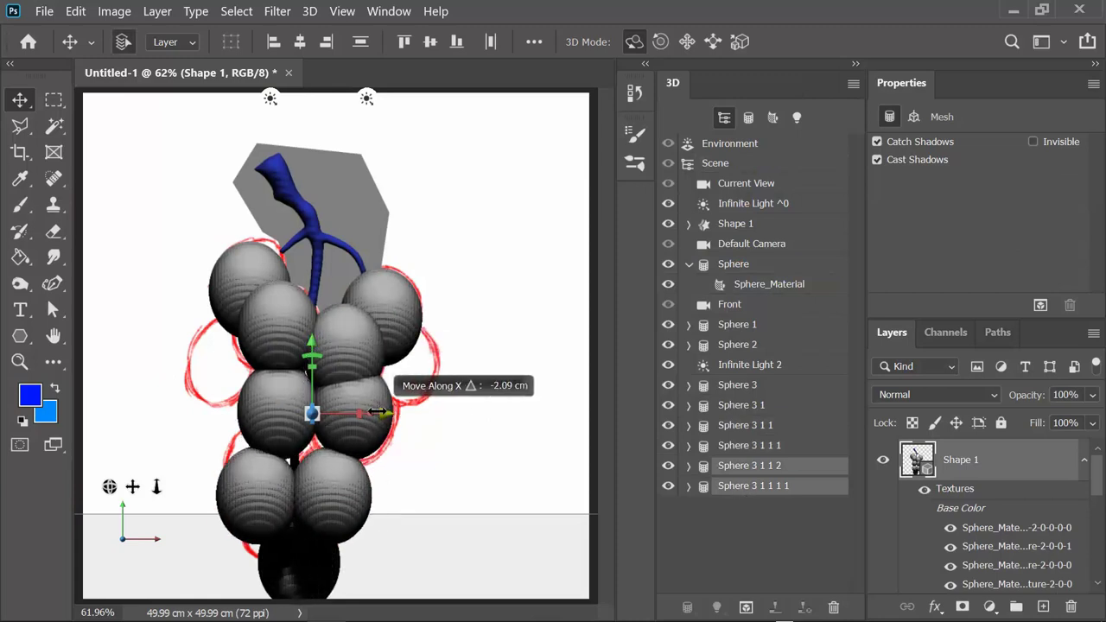
click(749, 466)
click(752, 485)
Duplicate the original Sphere as Sphere 4, placed lower on the right and forward
click(734, 263)
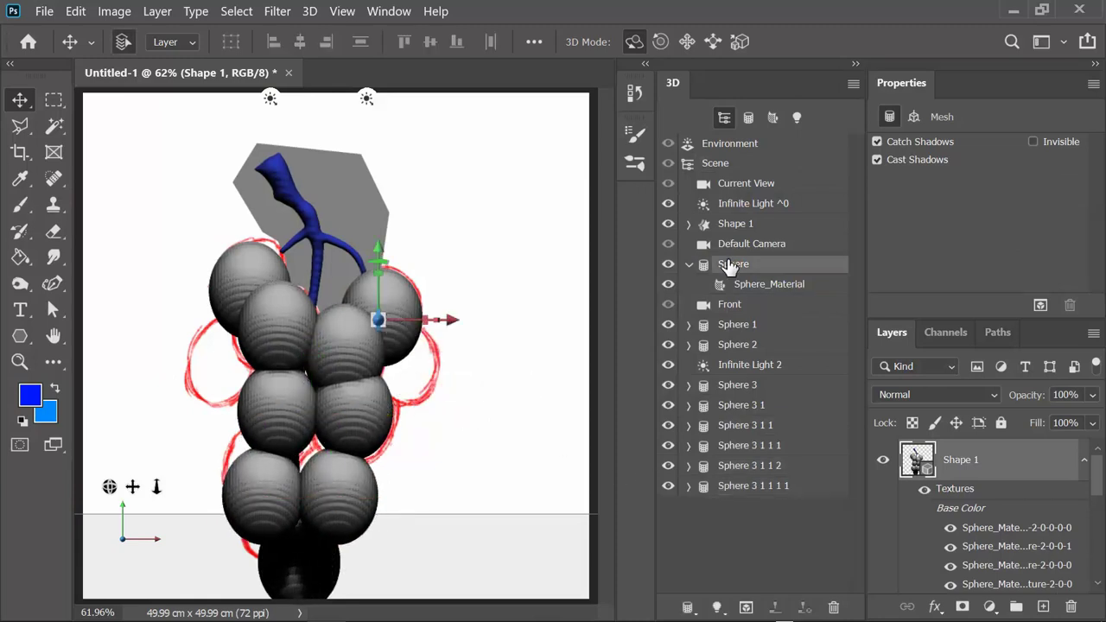
right_click(734, 264)
click(735, 267)
drag(378, 255, 378, 307)
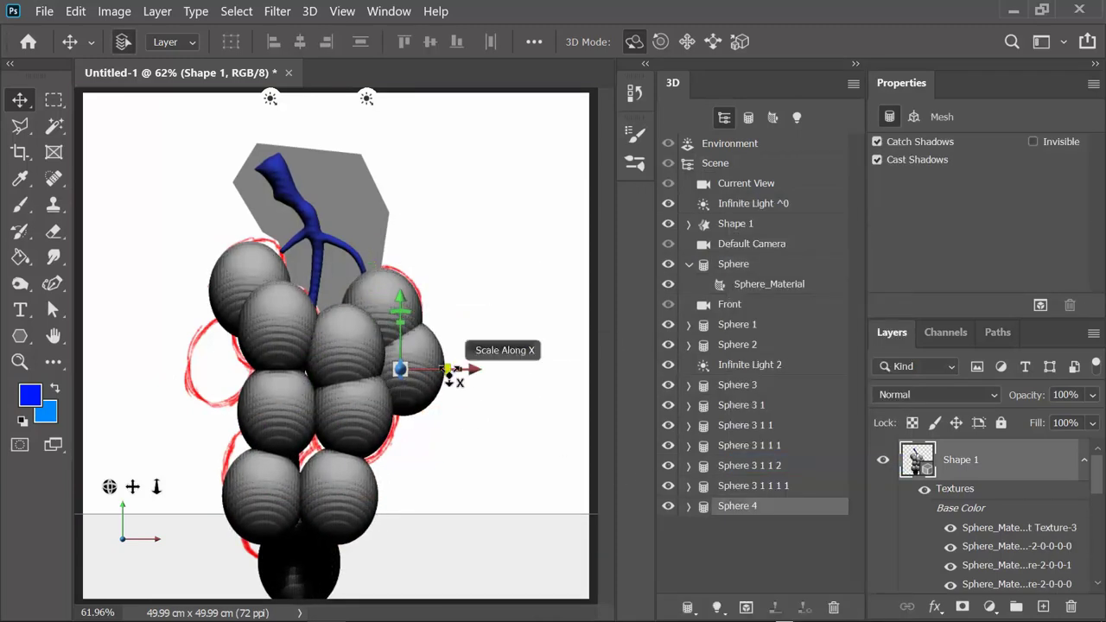
drag(377, 369, 386, 304)
Duplicate Sphere 4 as Sphere 4 1 and move it to the left side
right_click(395, 366)
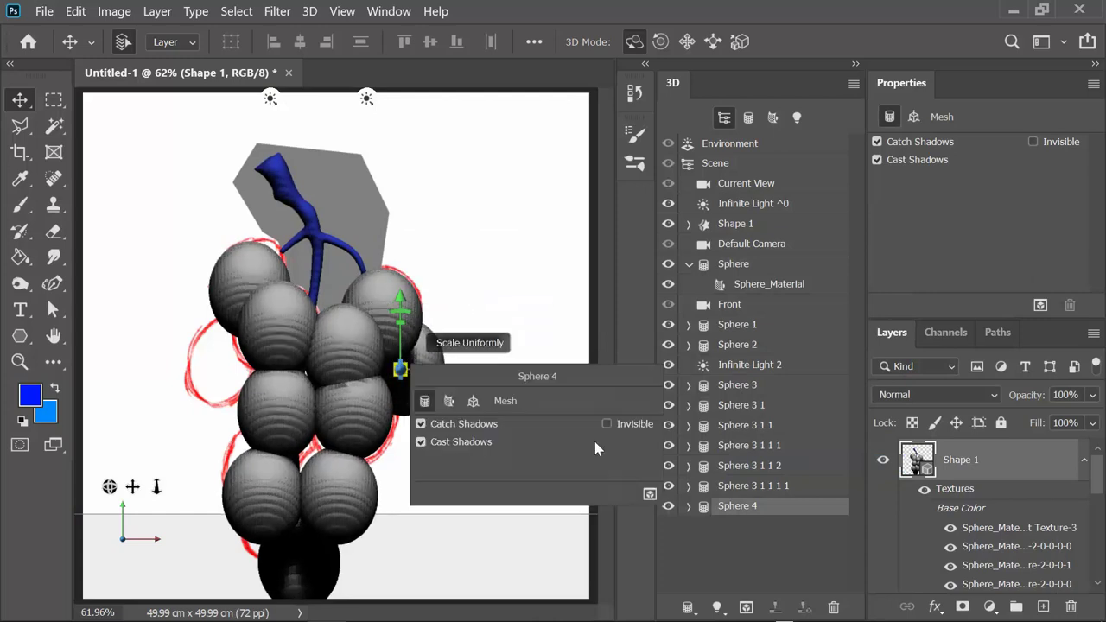
right_click(737, 507)
click(717, 346)
drag(457, 373, 370, 362)
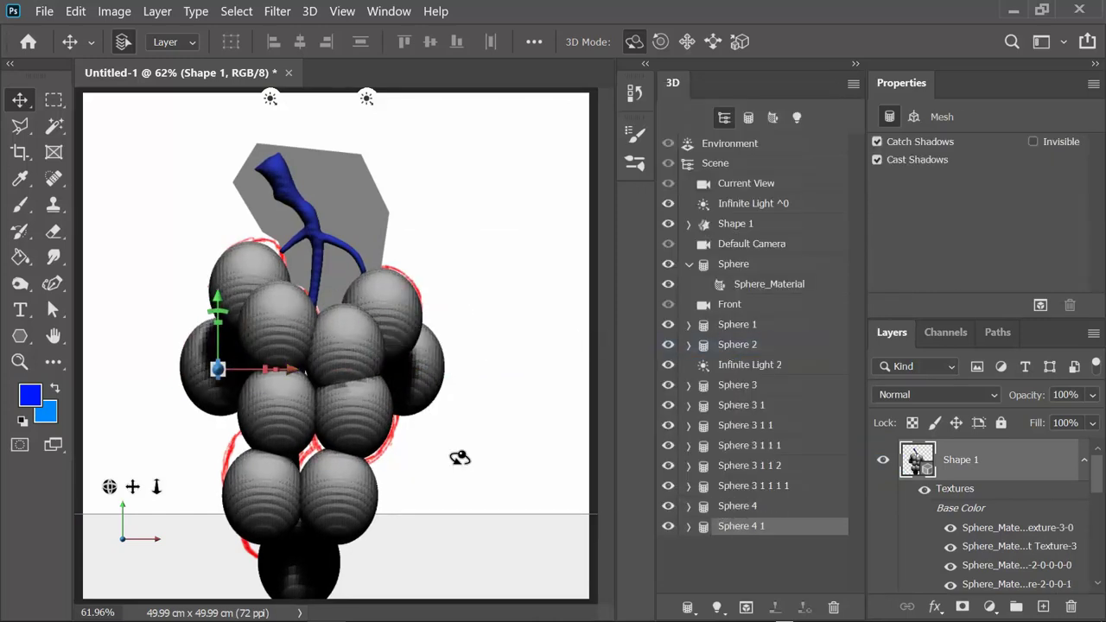
Shift the left grapes toward the stem and push the right-hand grapes back in depth
drag(108, 486, 266, 336)
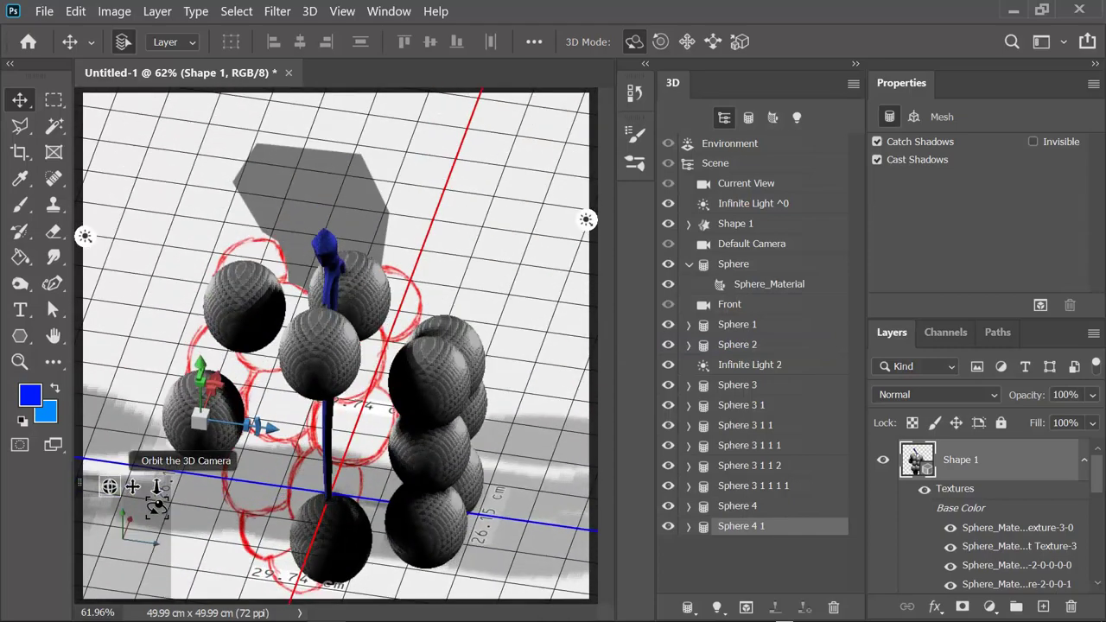
drag(294, 377, 333, 372)
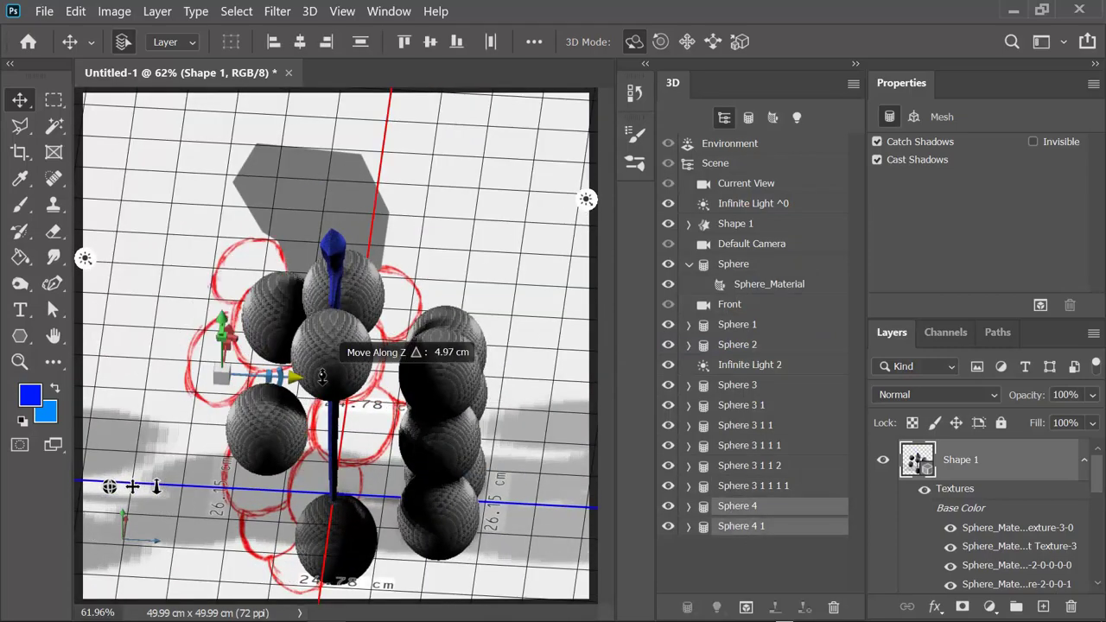
click(441, 363)
drag(512, 412, 475, 408)
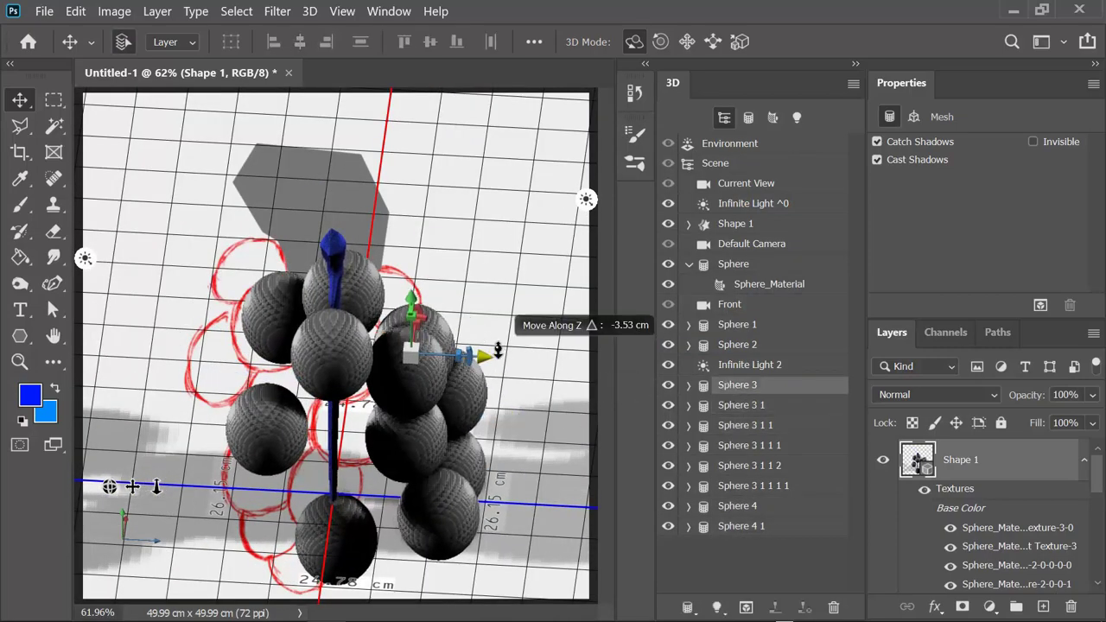
click(431, 504)
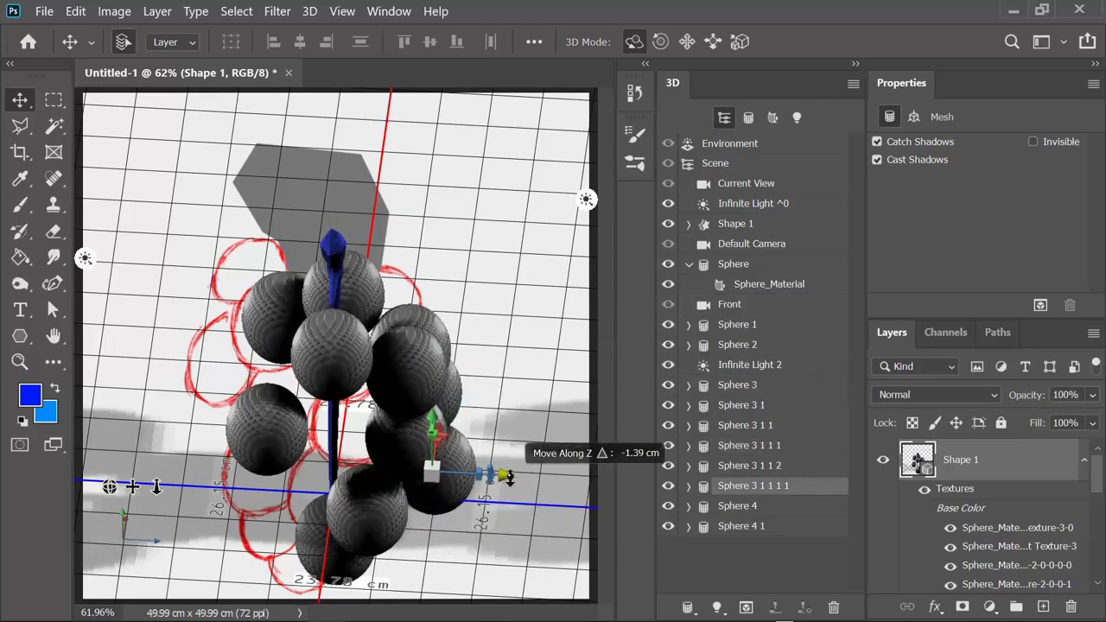
drag(431, 504, 382, 449)
click(342, 439)
click(353, 324)
Orbit around the bunch to check the grape depths from several angles
drag(109, 487, 130, 471)
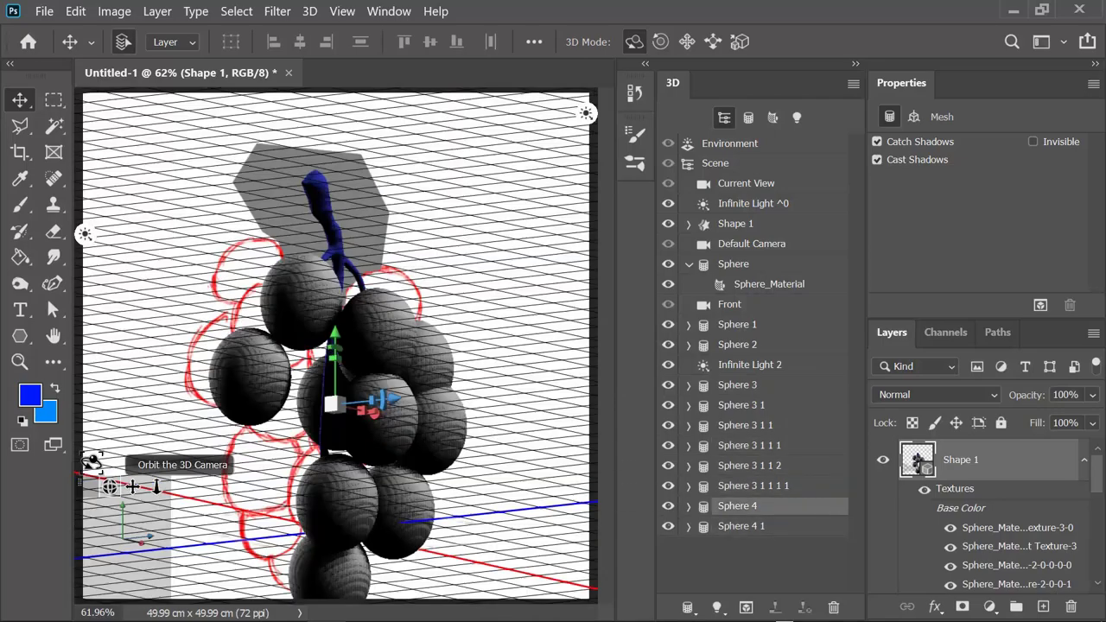
click(261, 354)
drag(220, 385, 204, 341)
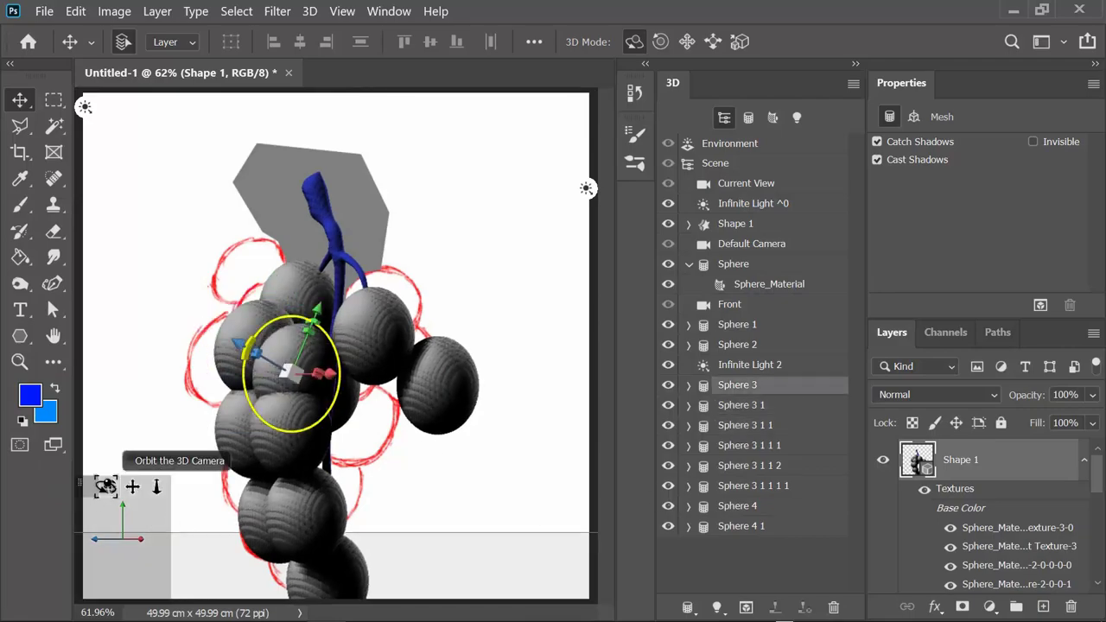
drag(109, 487, 269, 434)
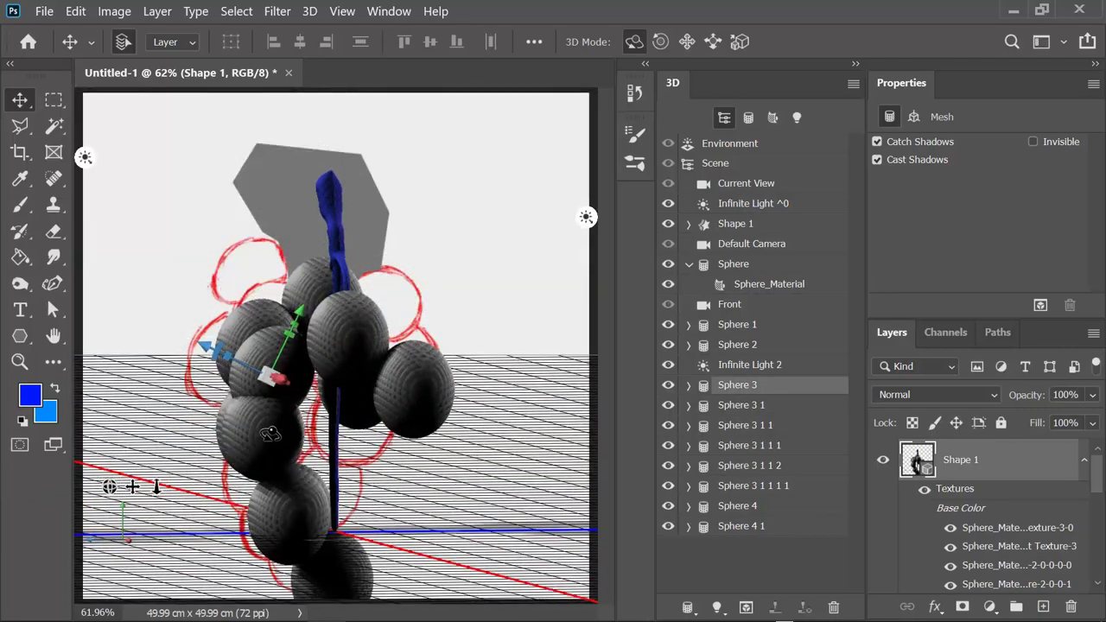
mouse_move(180, 441)
mouse_down()
mouse_move(110, 487)
mouse_move(354, 470)
mouse_up()
mouse_move(110, 487)
mouse_down()
mouse_move(217, 481)
mouse_move(315, 458)
mouse_up()
drag(110, 486, 134, 490)
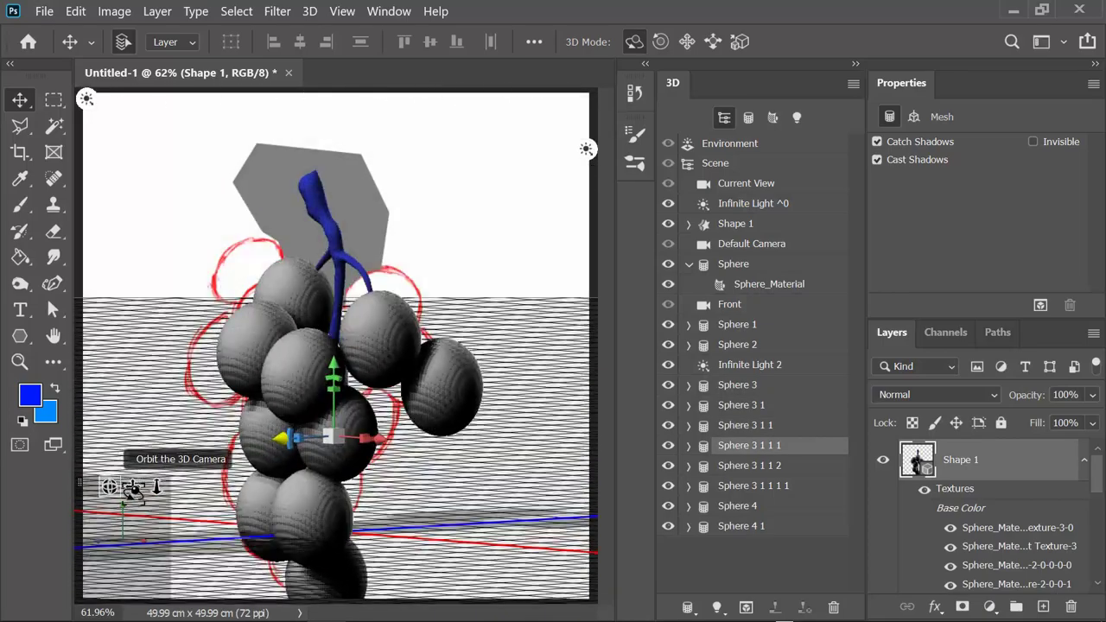
Zoom in on the grapes with the current view camera, then orbit back to a frontal view
click(746, 183)
drag(880, 198, 870, 197)
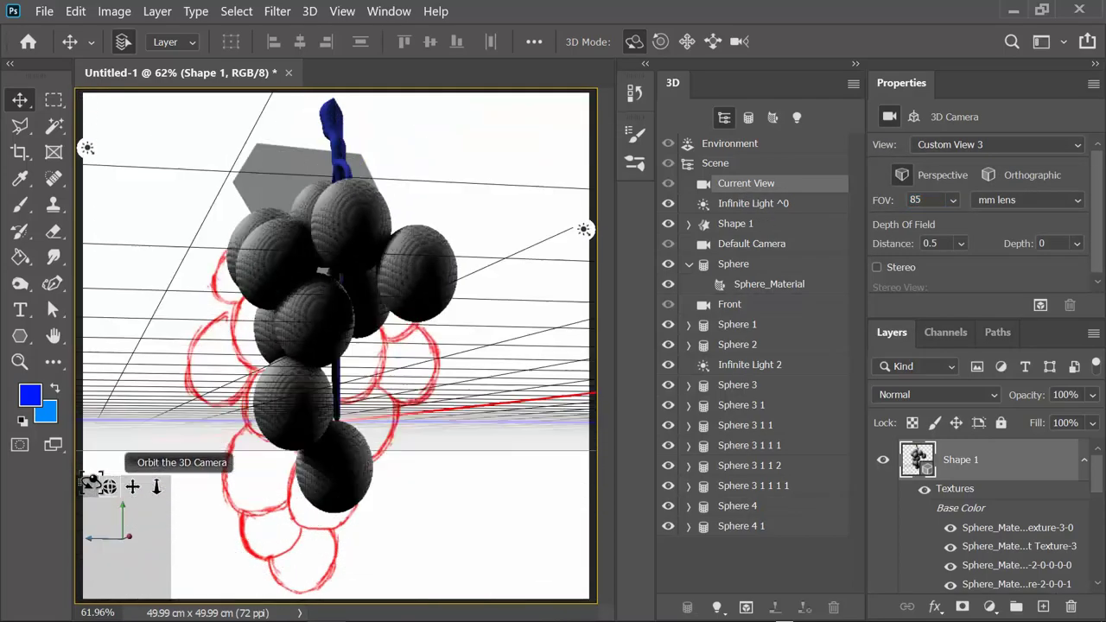
drag(273, 444, 212, 409)
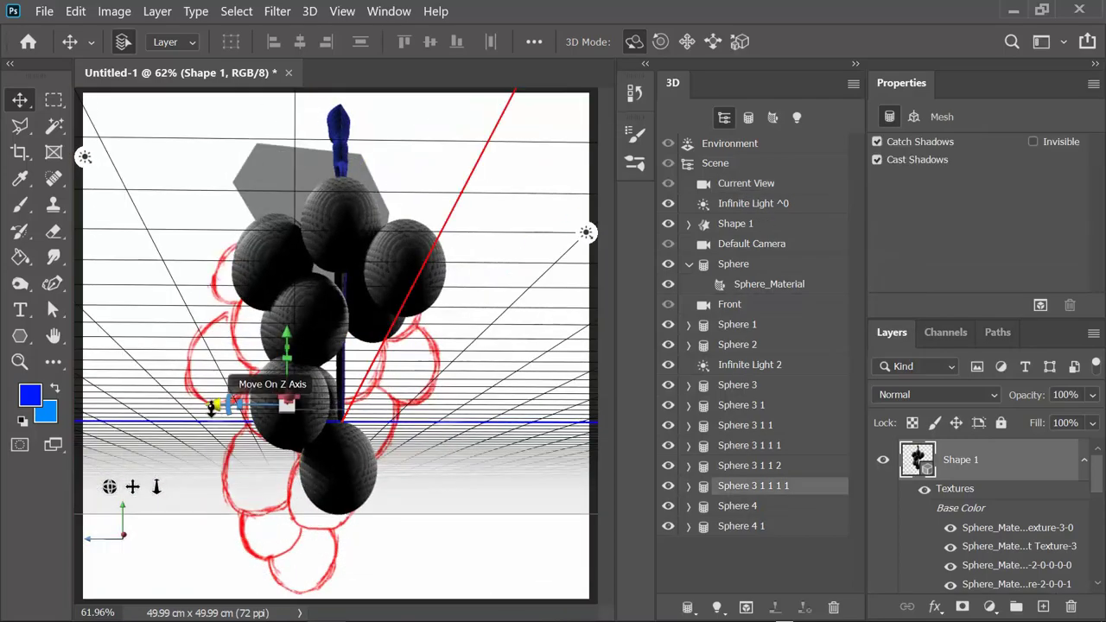
drag(109, 487, 399, 418)
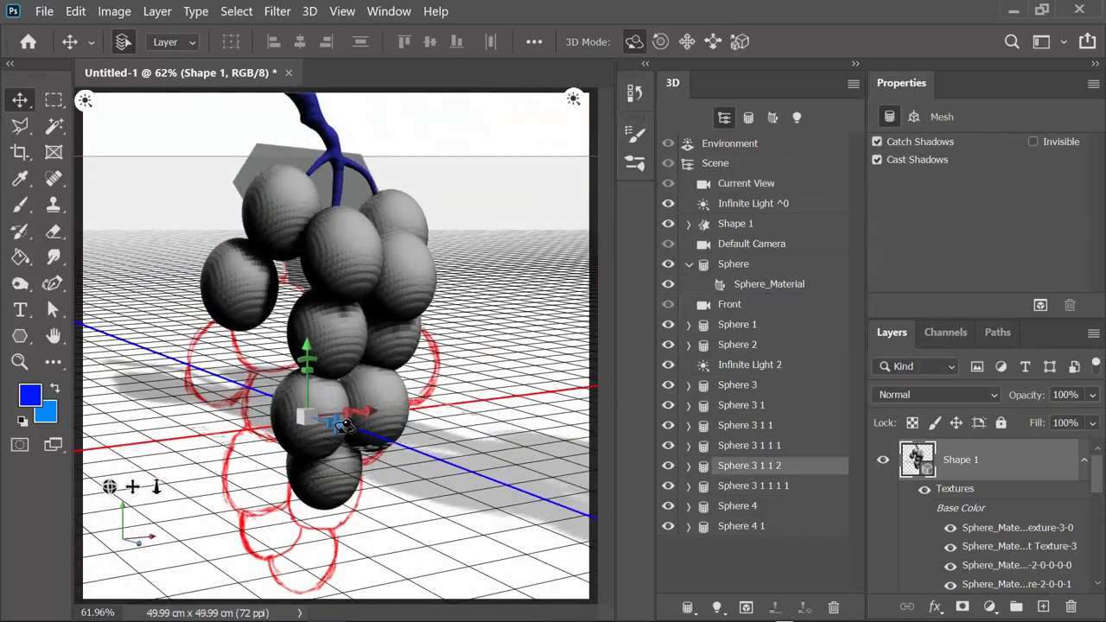
mouse_move(110, 486)
mouse_down()
mouse_move(204, 423)
mouse_move(125, 486)
mouse_up()
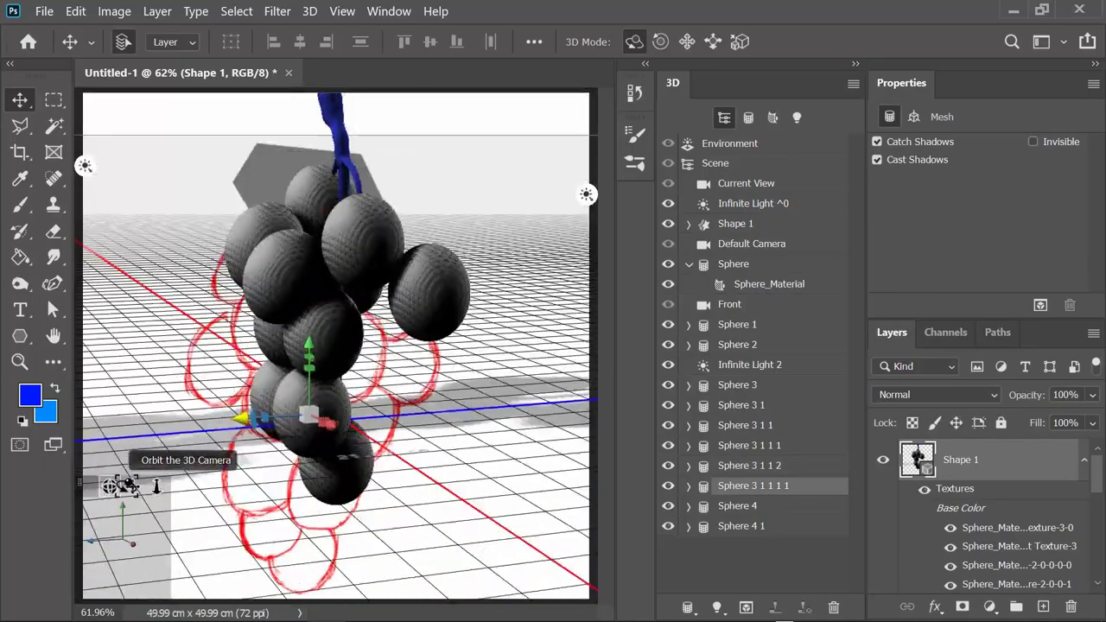
Shift the Sphere 3 1 1 grape 0.63 cm to the left
click(247, 225)
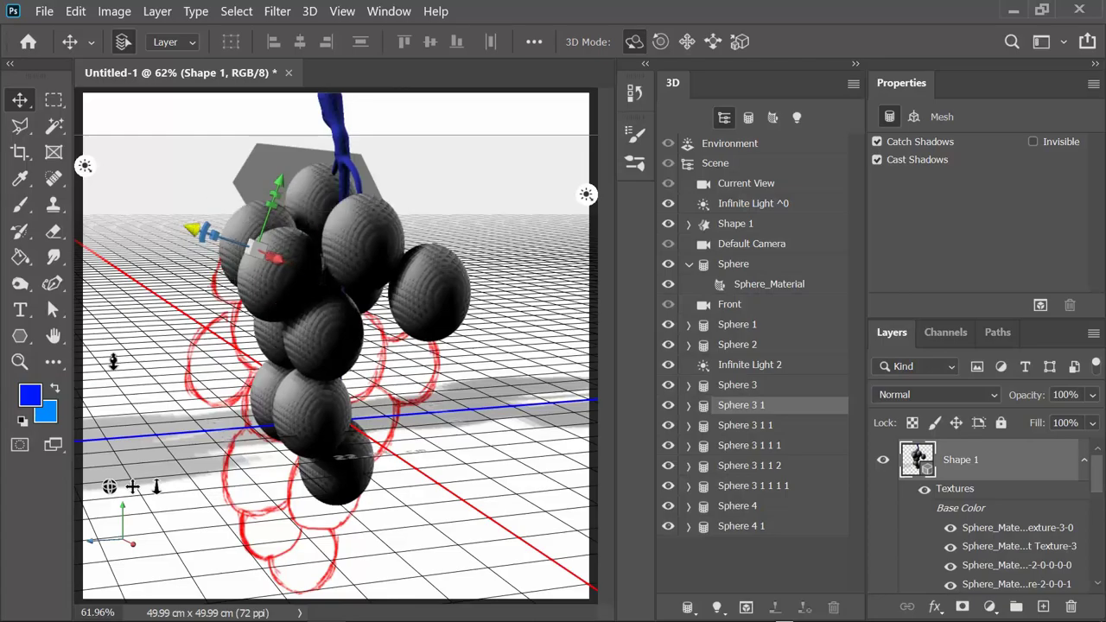
mouse_move(113, 362)
mouse_down()
mouse_move(110, 490)
mouse_move(119, 447)
mouse_move(445, 250)
mouse_up()
mouse_move(116, 482)
mouse_down()
mouse_move(204, 454)
mouse_move(202, 242)
mouse_up()
drag(259, 266, 113, 484)
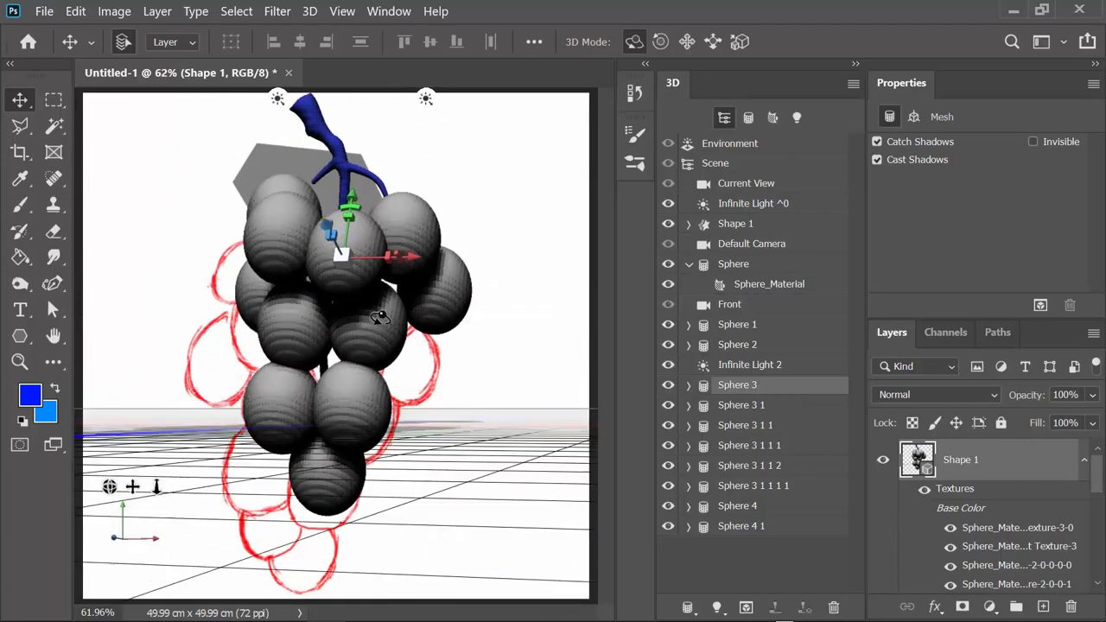
drag(377, 316, 481, 285)
drag(285, 327, 384, 285)
Tilt the lower grape Sphere 3 1 1 1 about 14.5° around X
drag(110, 486, 63, 273)
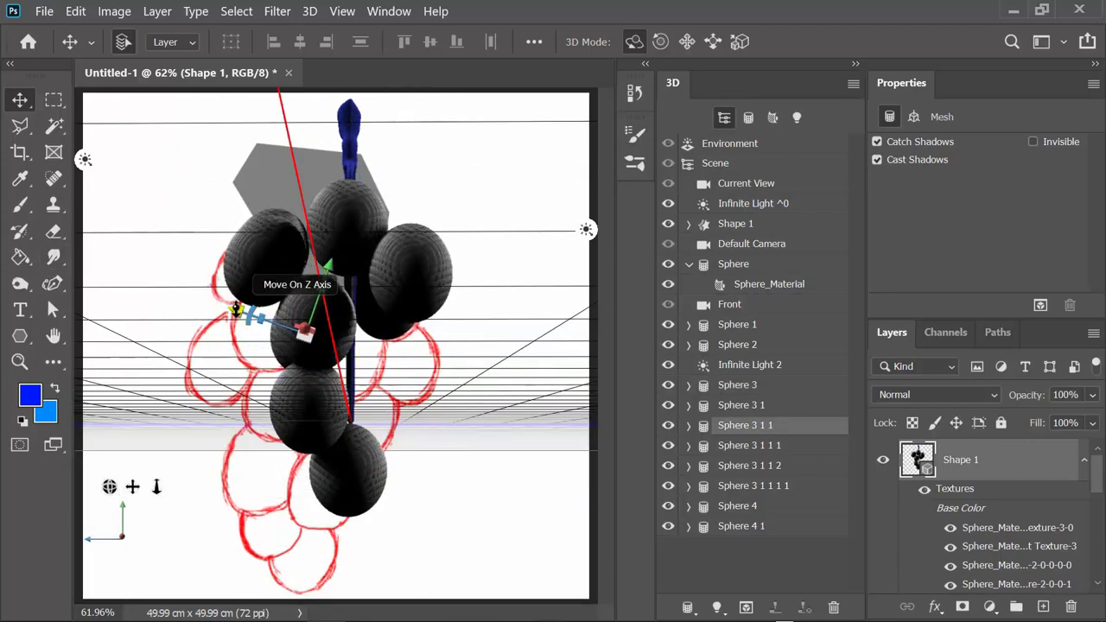
mouse_move(109, 487)
mouse_down()
mouse_move(105, 496)
mouse_move(108, 471)
mouse_up()
click(415, 288)
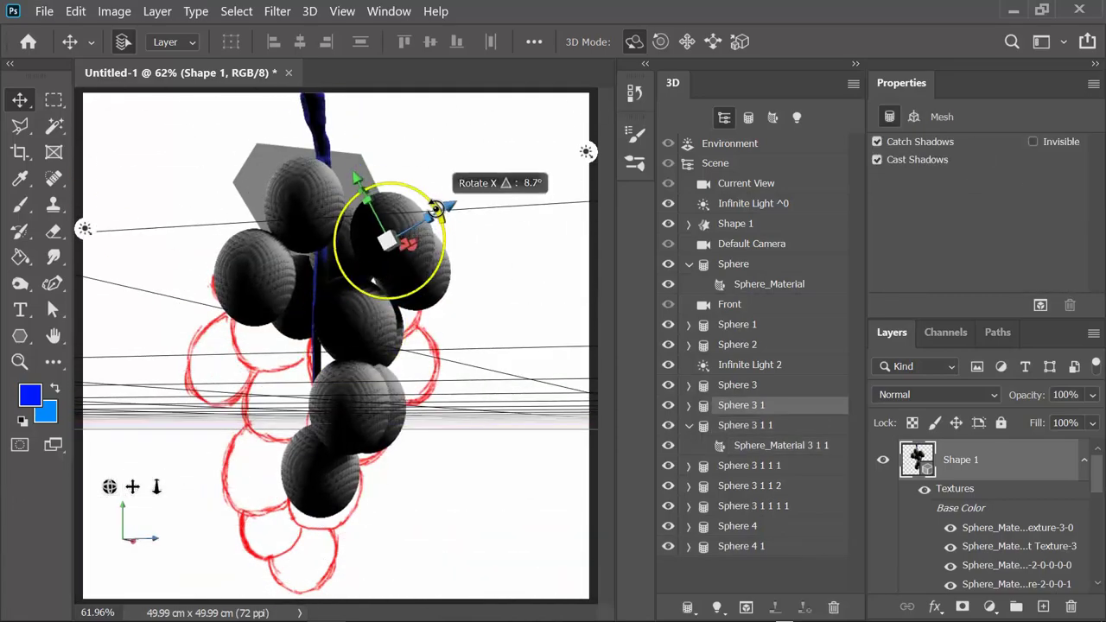
mouse_move(112, 486)
mouse_down()
mouse_move(271, 487)
mouse_move(254, 487)
mouse_up()
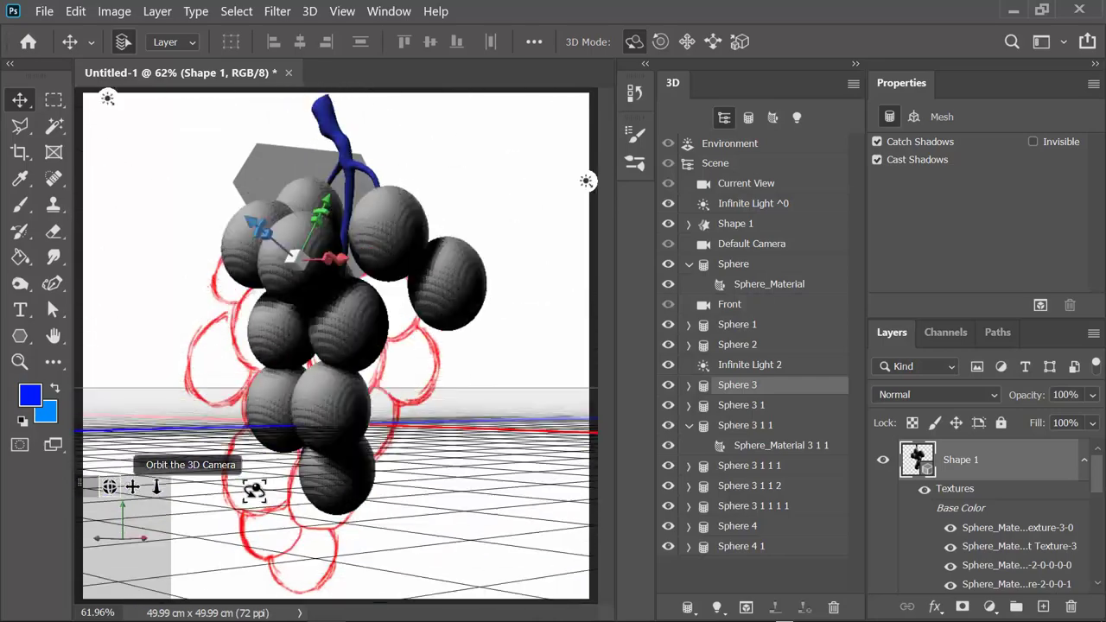
click(322, 422)
mouse_move(109, 487)
mouse_down()
mouse_move(176, 493)
mouse_move(419, 419)
mouse_up()
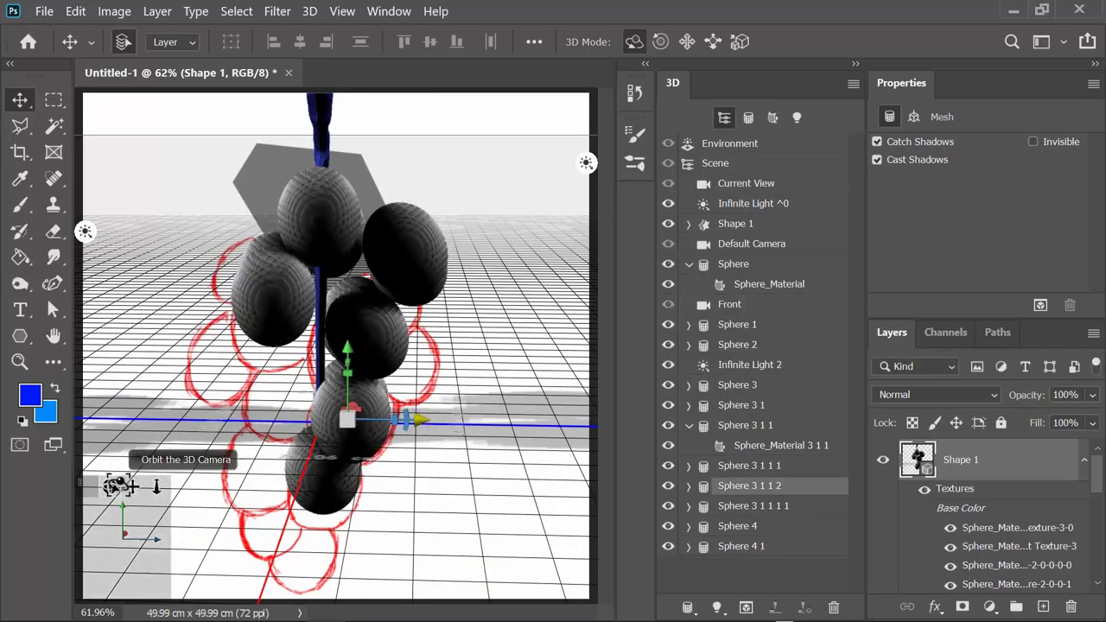
drag(110, 481, 113, 358)
drag(393, 413, 392, 391)
Review the lower grapes and nudge Sphere 3 1 1 2 slightly along Z
click(291, 377)
mouse_move(109, 486)
mouse_down()
mouse_move(139, 502)
mouse_move(149, 473)
mouse_up()
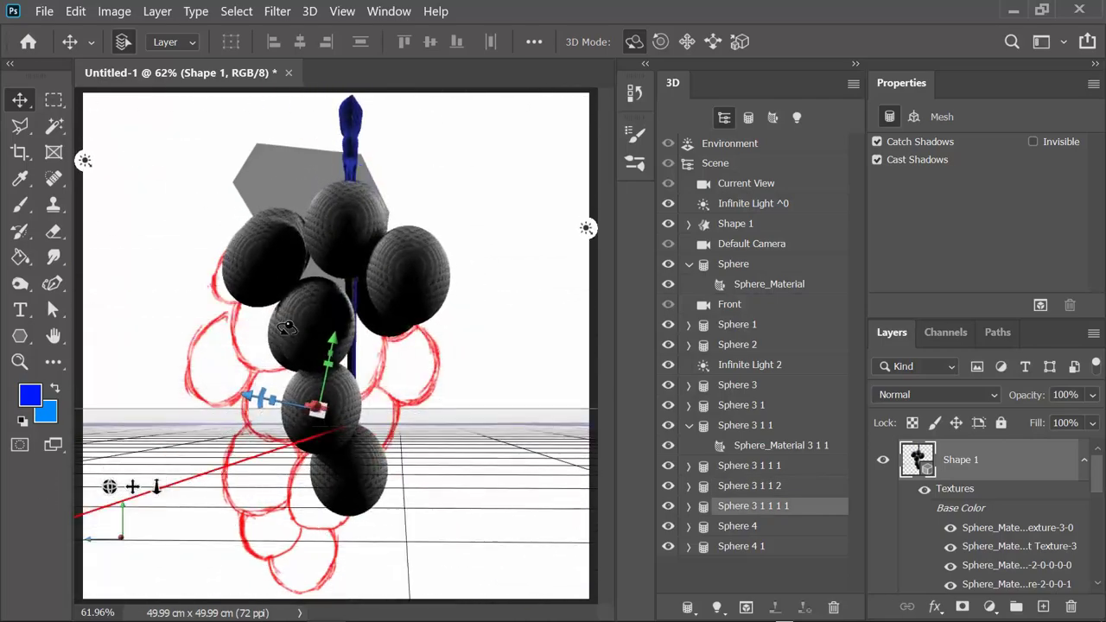
click(294, 333)
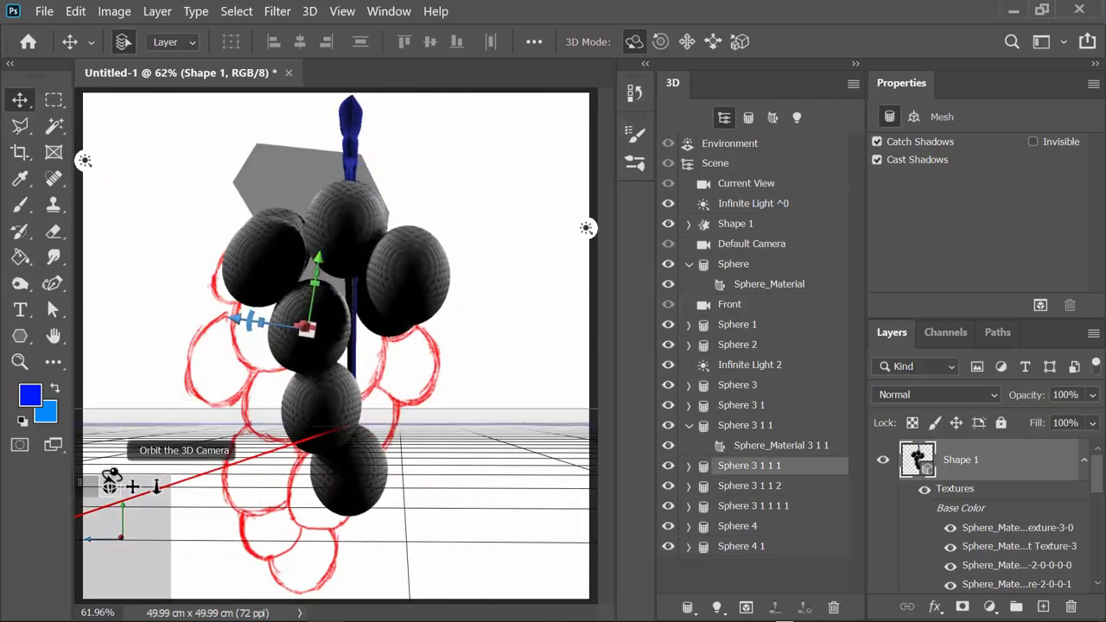
drag(110, 487, 268, 403)
click(372, 333)
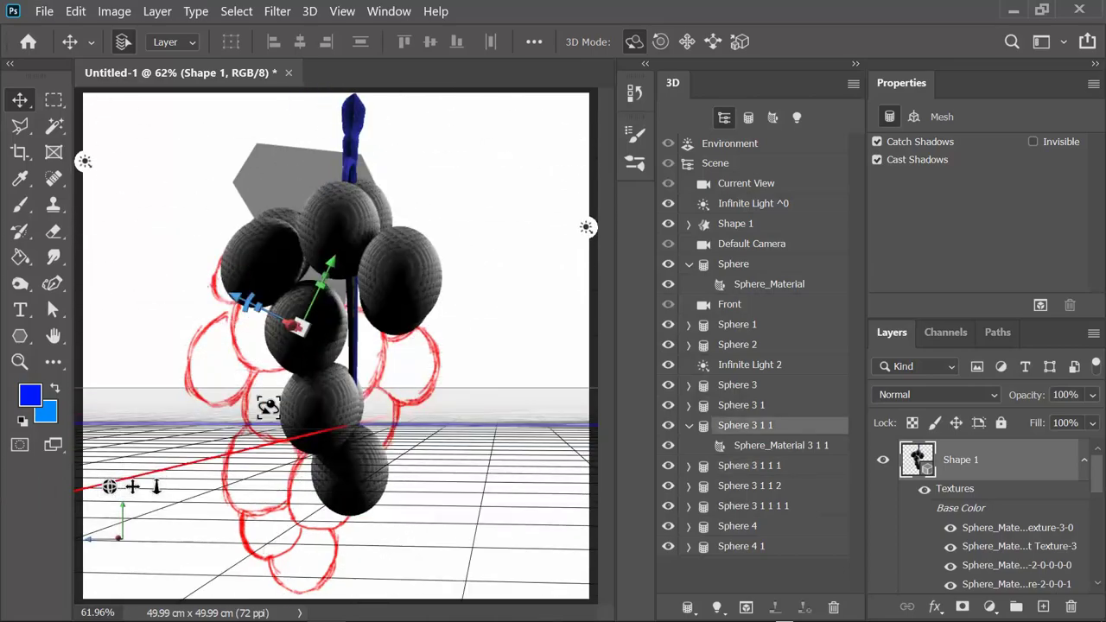
click(299, 289)
click(296, 421)
mouse_move(110, 486)
mouse_down()
mouse_move(155, 484)
mouse_move(101, 478)
mouse_move(207, 480)
mouse_up()
click(371, 425)
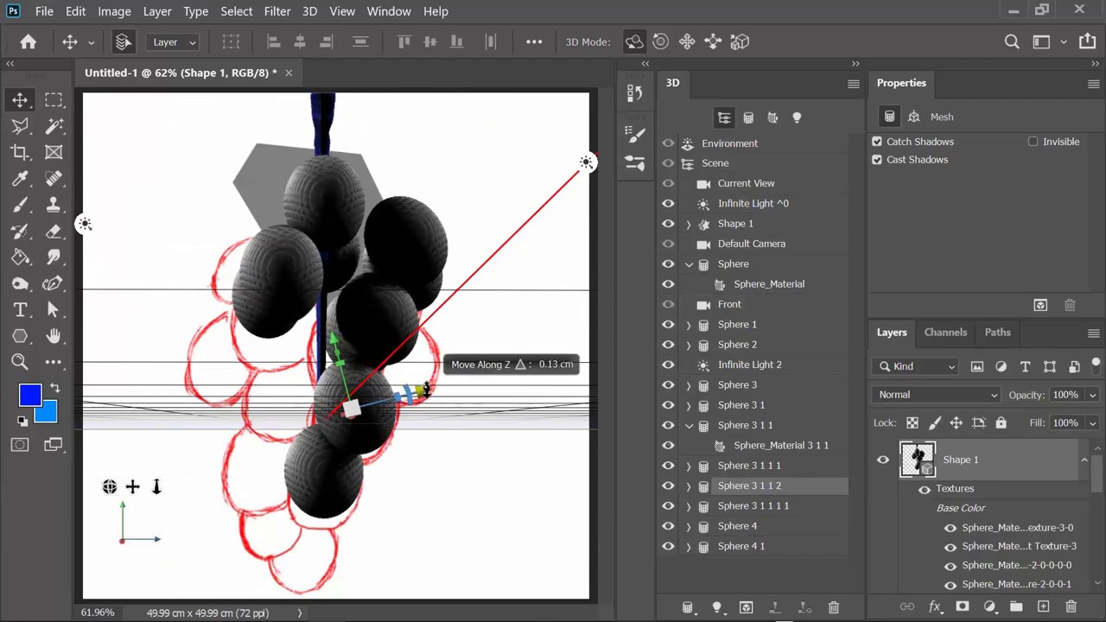
mouse_move(110, 487)
mouse_down()
mouse_move(185, 506)
mouse_move(111, 484)
mouse_move(138, 484)
mouse_up()
In Front view at 39% opacity, raise Sphere 1 1.22 cm onto its sketched outline
click(730, 305)
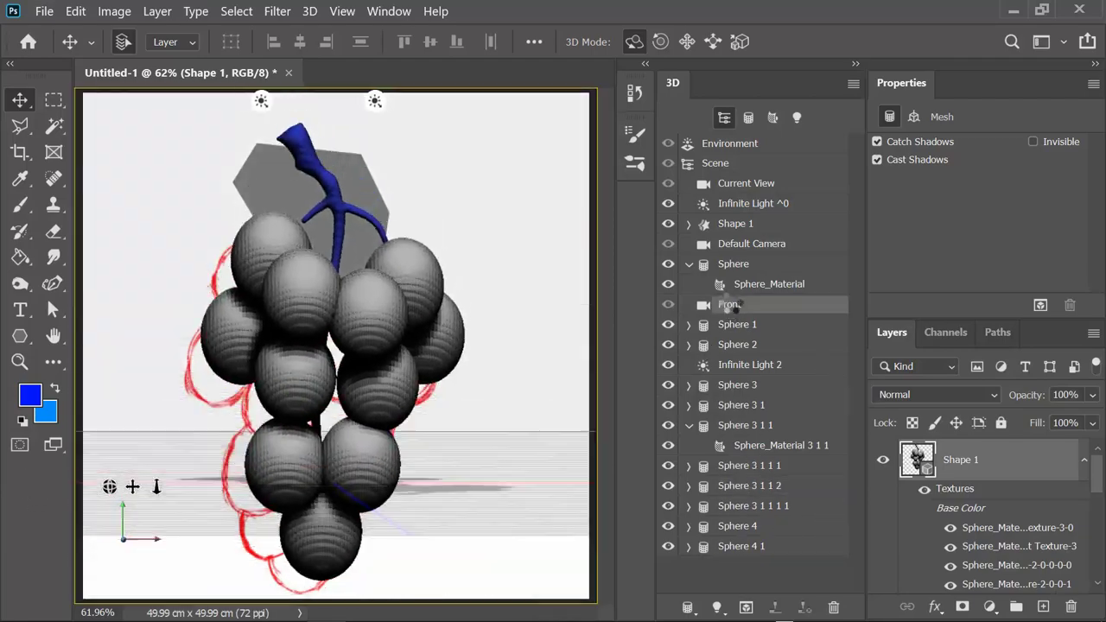
click(410, 322)
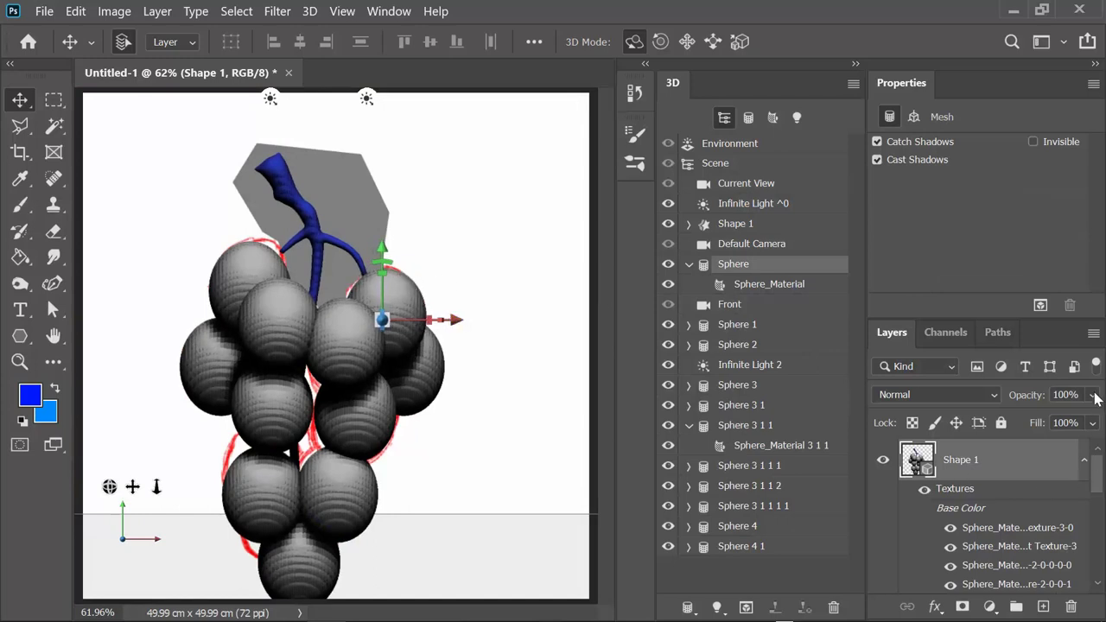
drag(1096, 395, 1034, 419)
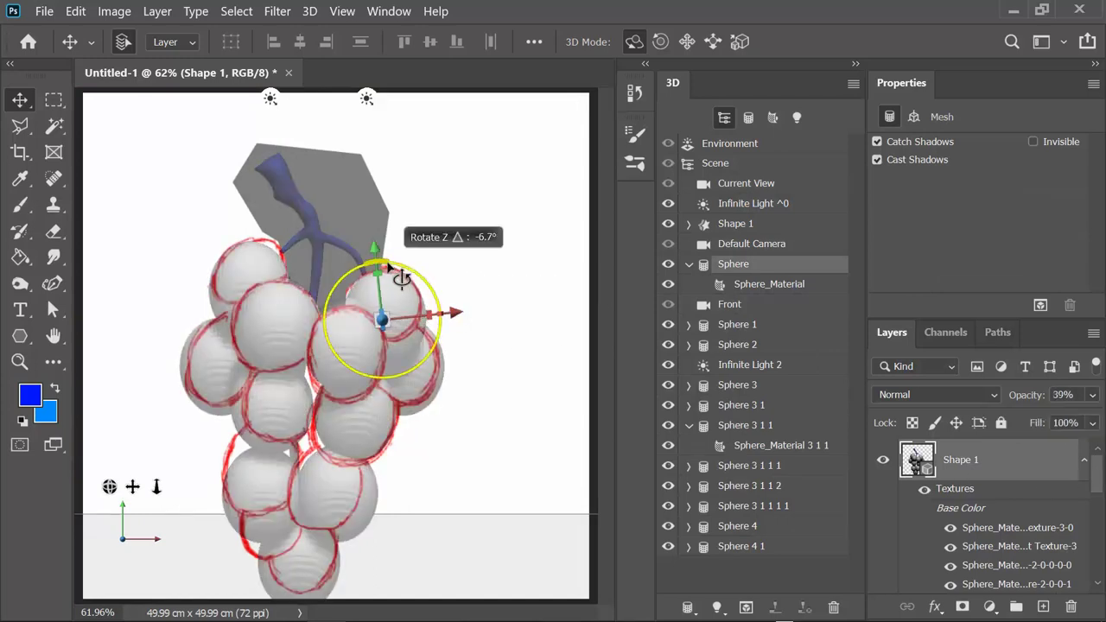
click(264, 258)
drag(266, 227, 282, 218)
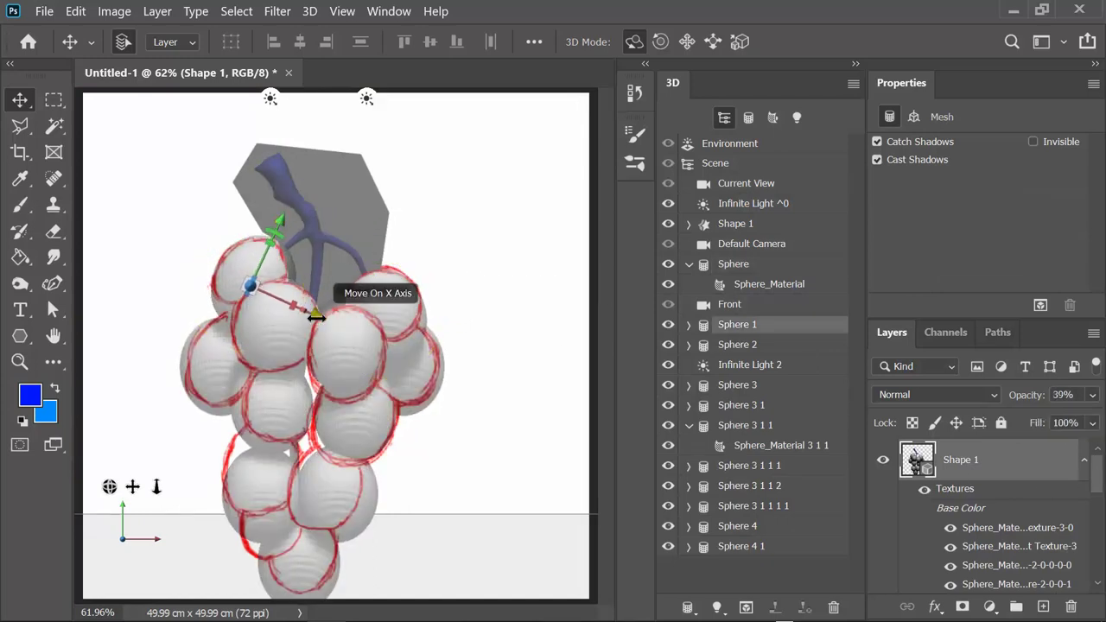
drag(317, 320, 311, 317)
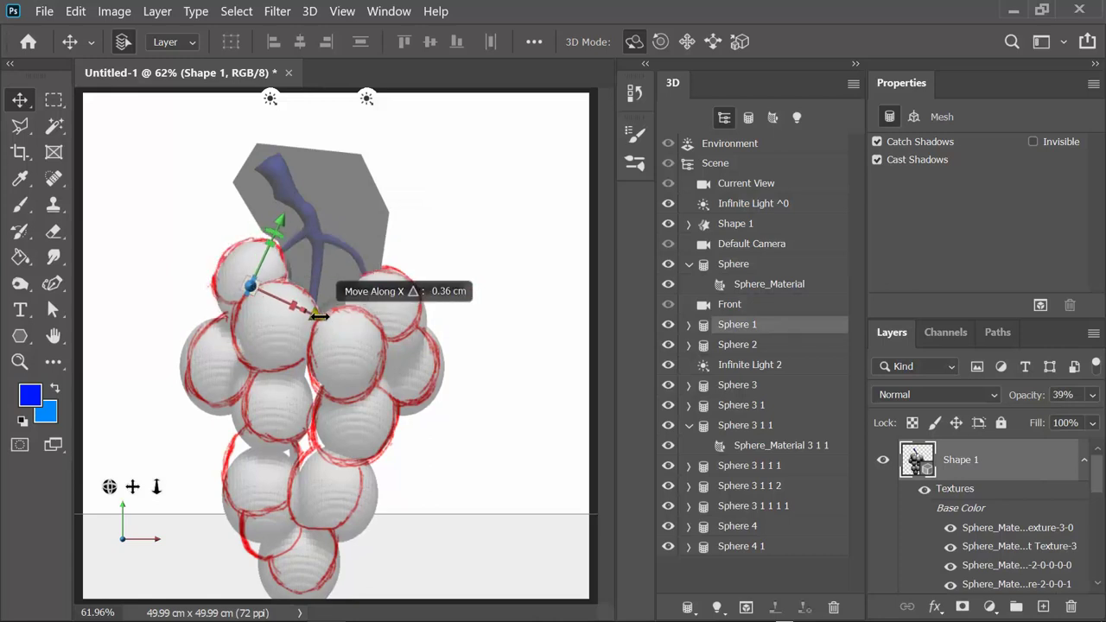
Shift Sphere 0.43 cm left and rotate Sphere 3 1 by -10.6° around Y and 20° around Z
click(391, 311)
mouse_move(445, 304)
mouse_down()
mouse_move(427, 299)
mouse_move(450, 299)
mouse_up()
click(410, 379)
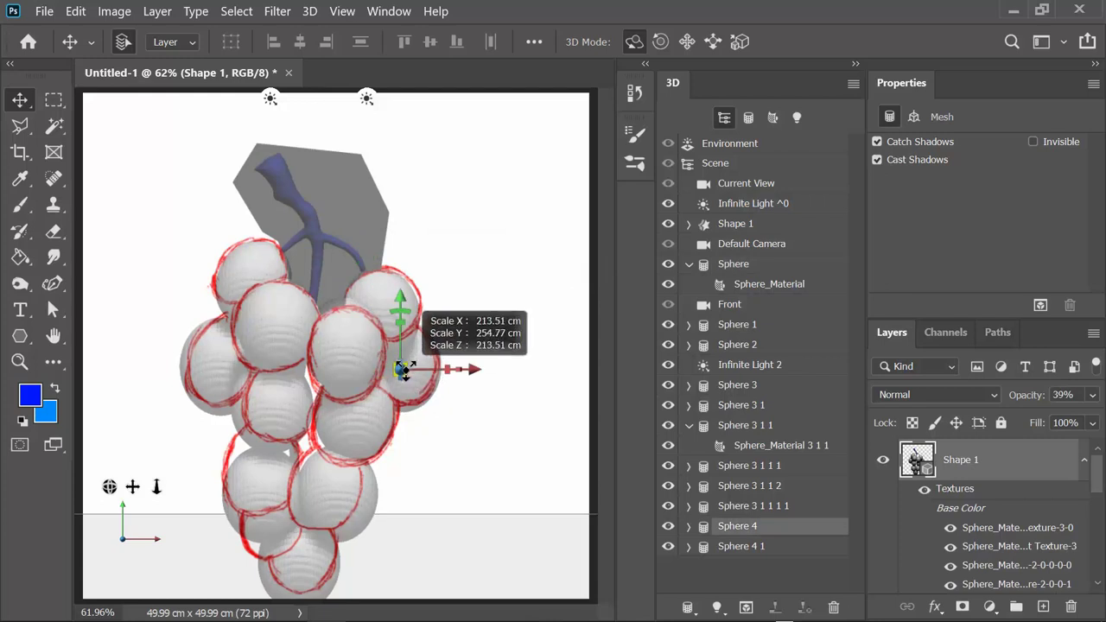
click(372, 386)
click(296, 363)
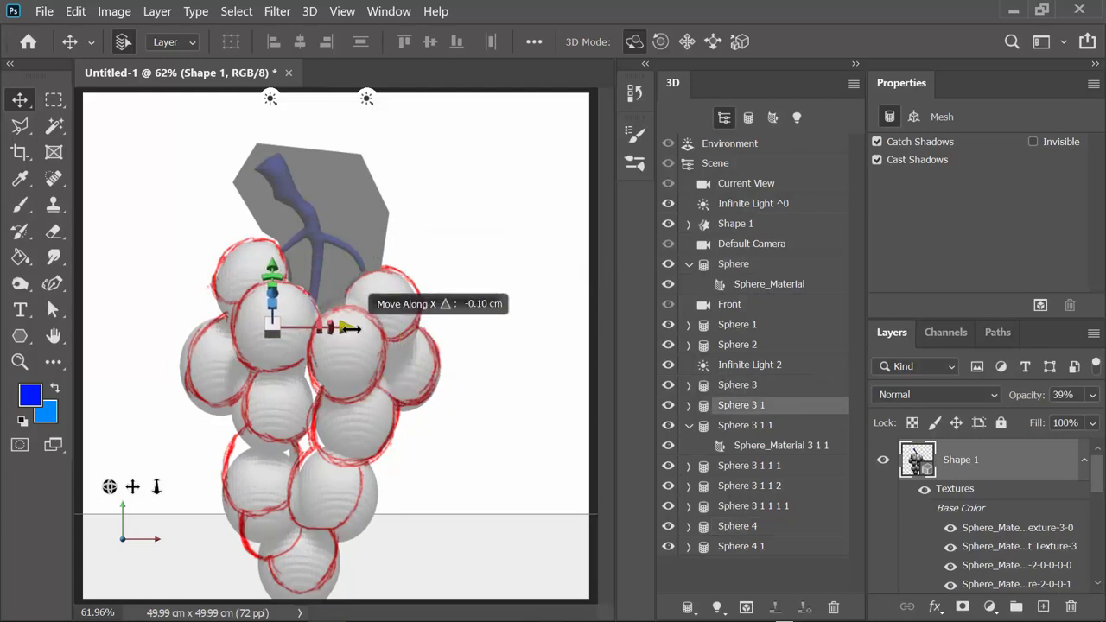
drag(341, 337, 343, 347)
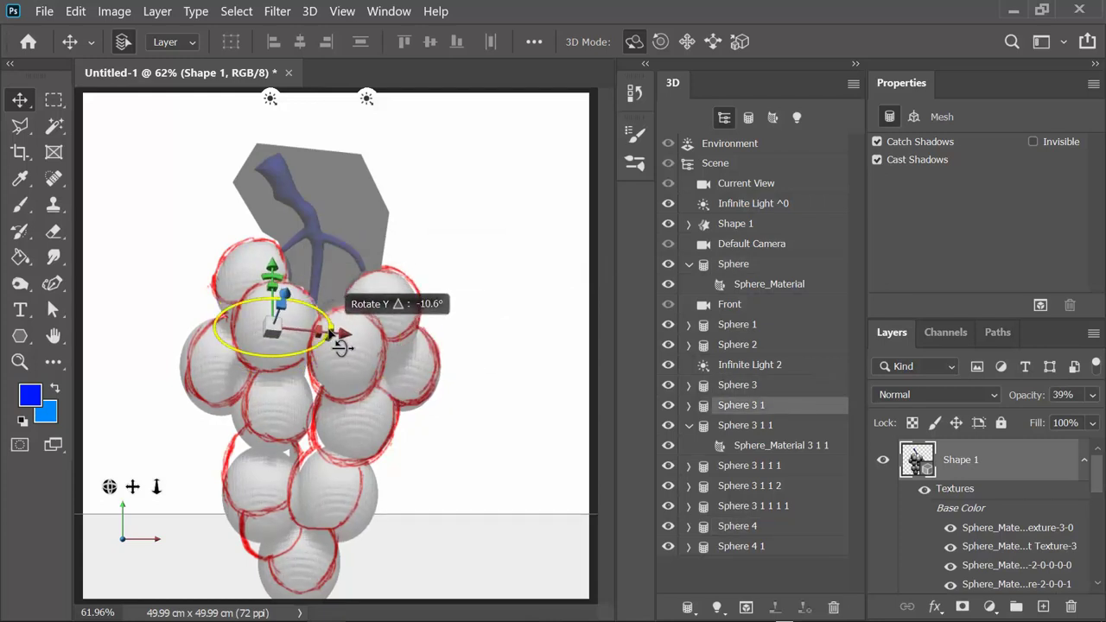
drag(285, 283, 301, 290)
Shift Sphere 3 1 1 1 0.40 cm left and rotate Sphere 4 1 about 15°
click(371, 333)
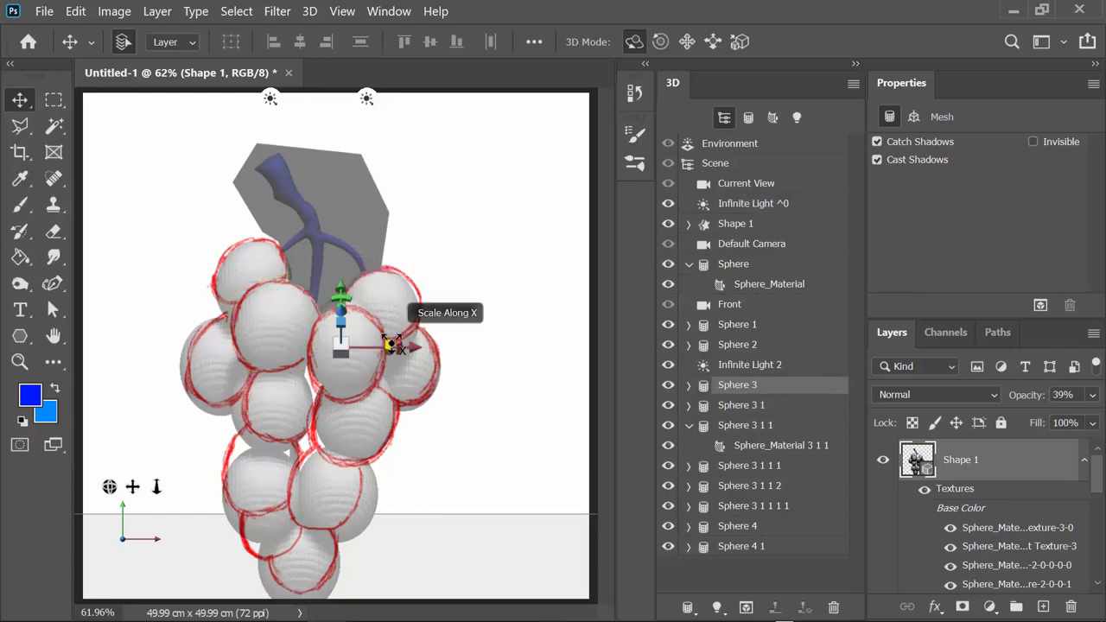
click(275, 400)
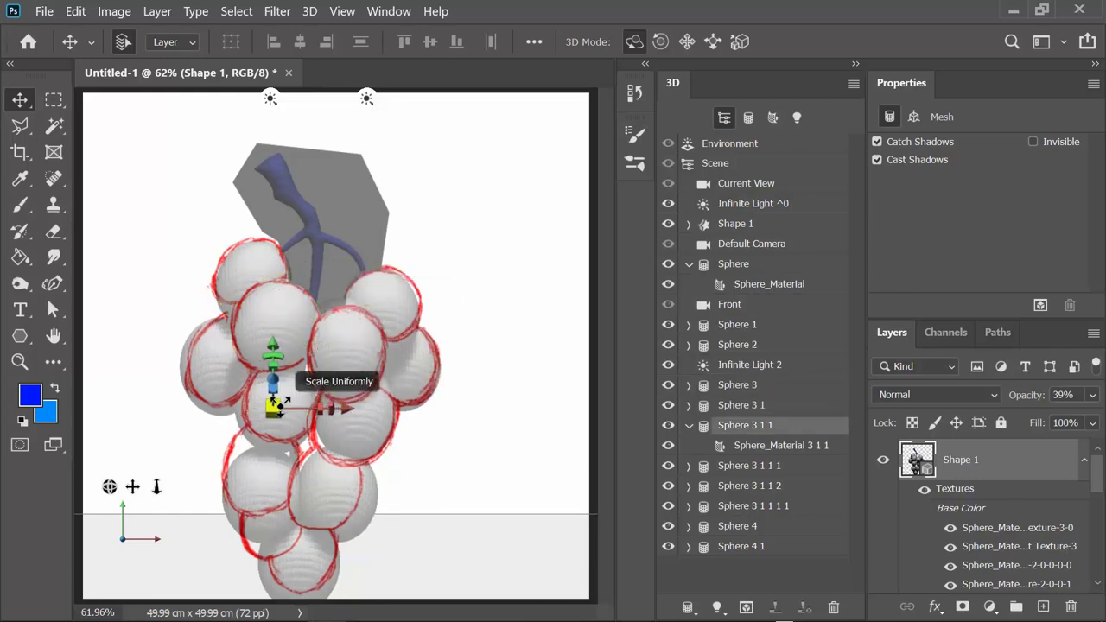
click(348, 437)
drag(424, 414, 428, 414)
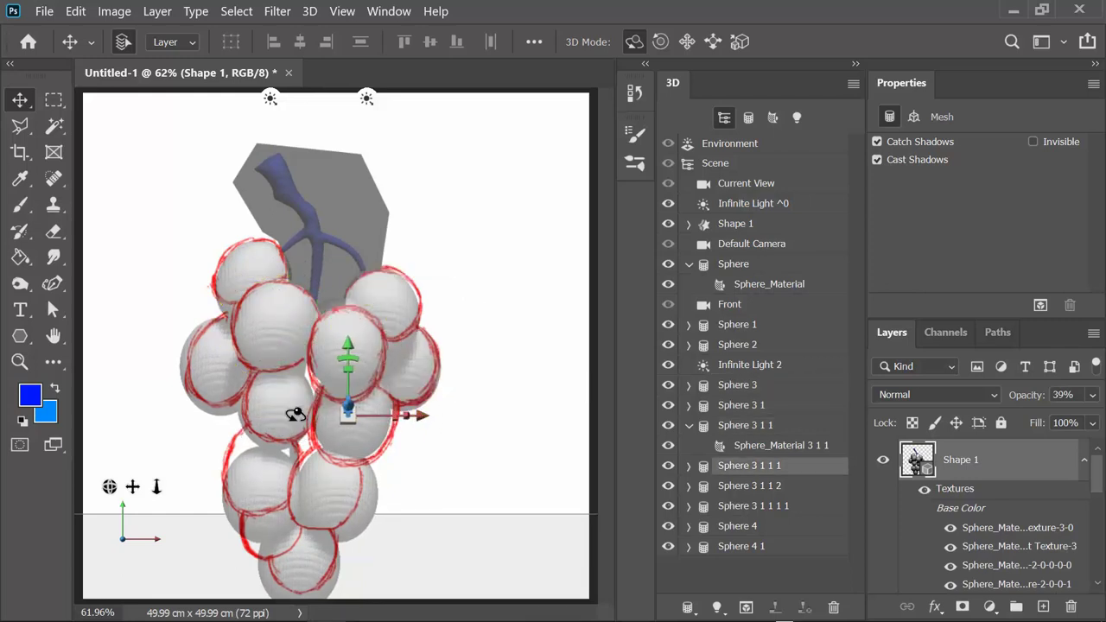
click(214, 373)
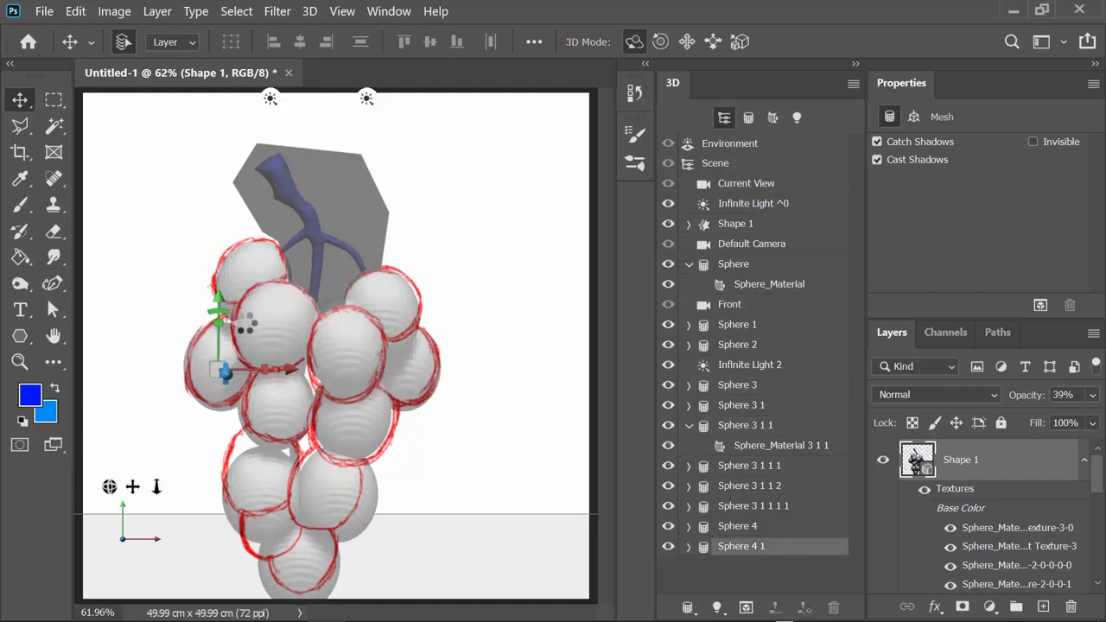
drag(247, 324, 257, 337)
Nudge the lower grapes: Sphere 3 1 1 2 up, lower-right grape left, bottom grape up
click(272, 474)
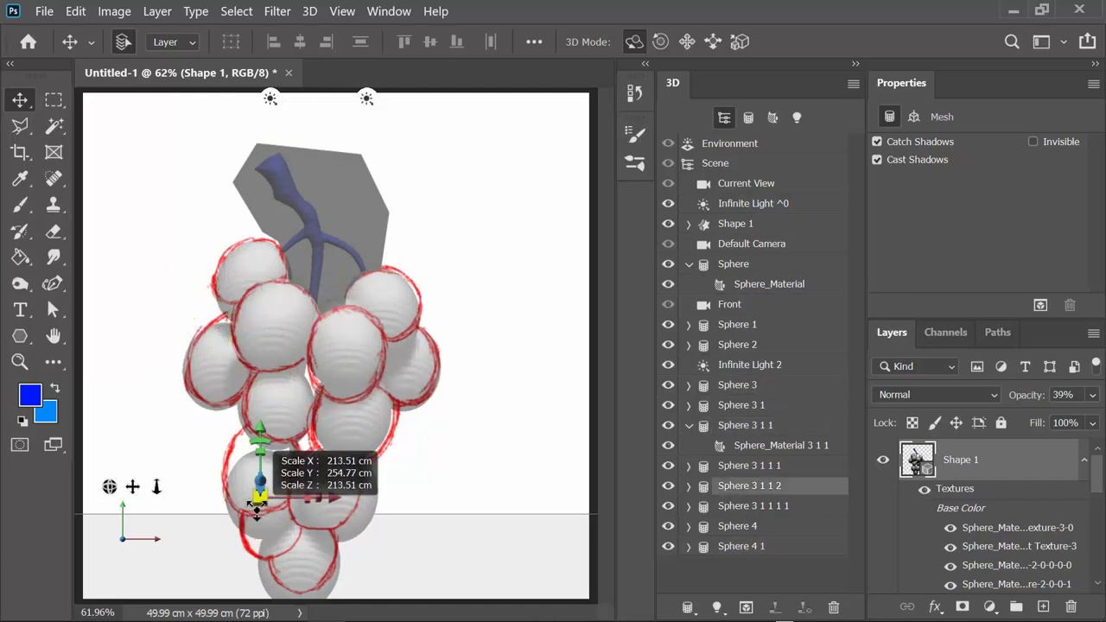
mouse_move(259, 437)
mouse_down()
mouse_move(259, 424)
mouse_move(282, 446)
mouse_up()
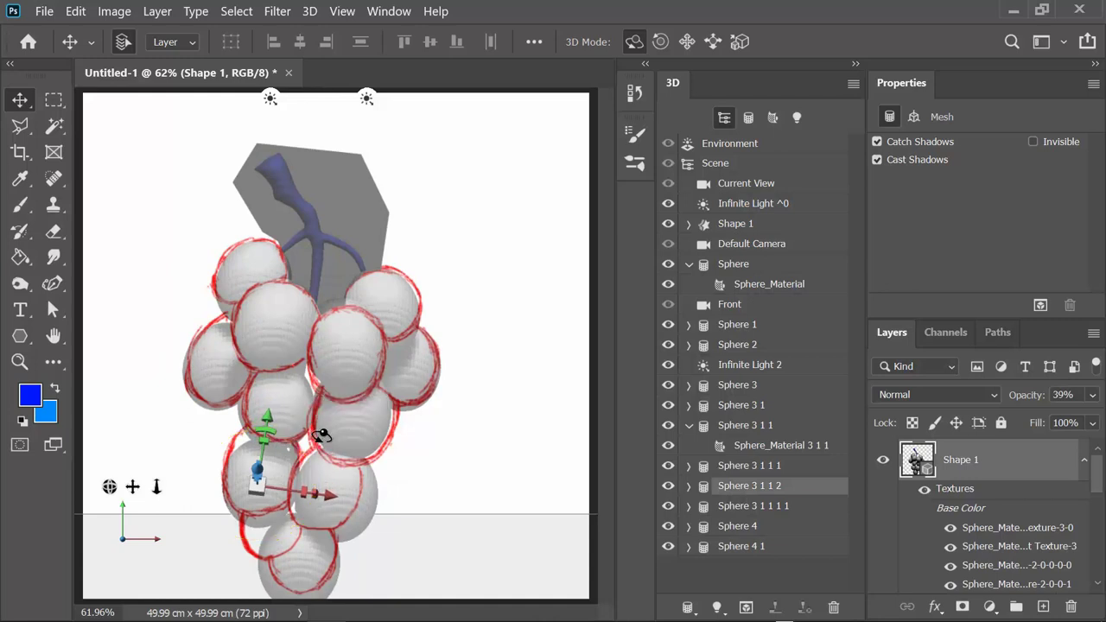
click(335, 474)
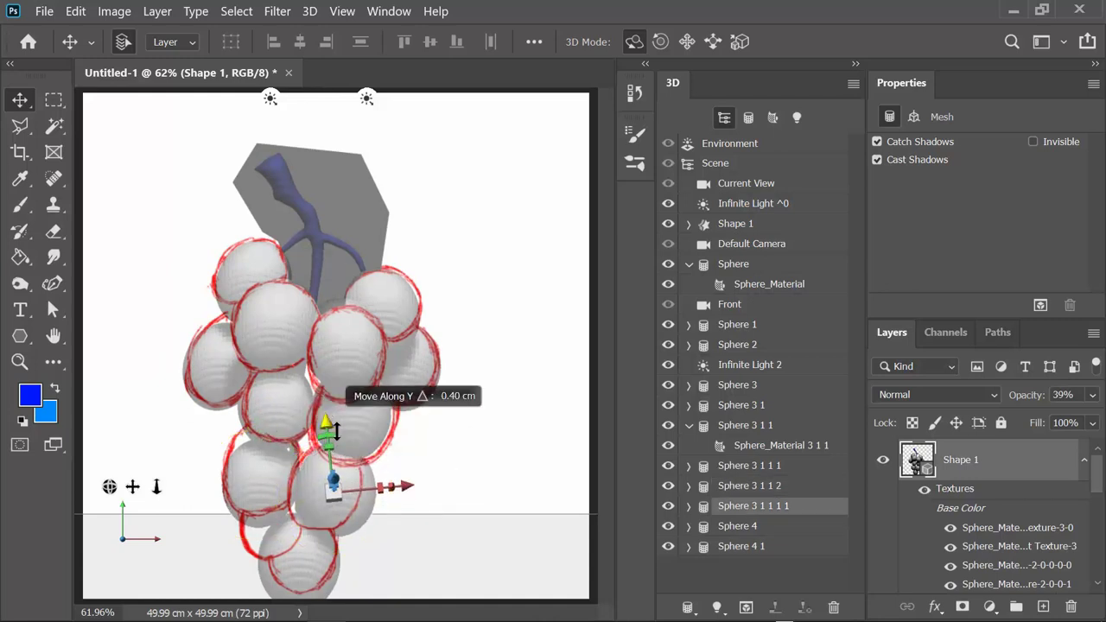
drag(408, 487, 405, 486)
click(296, 557)
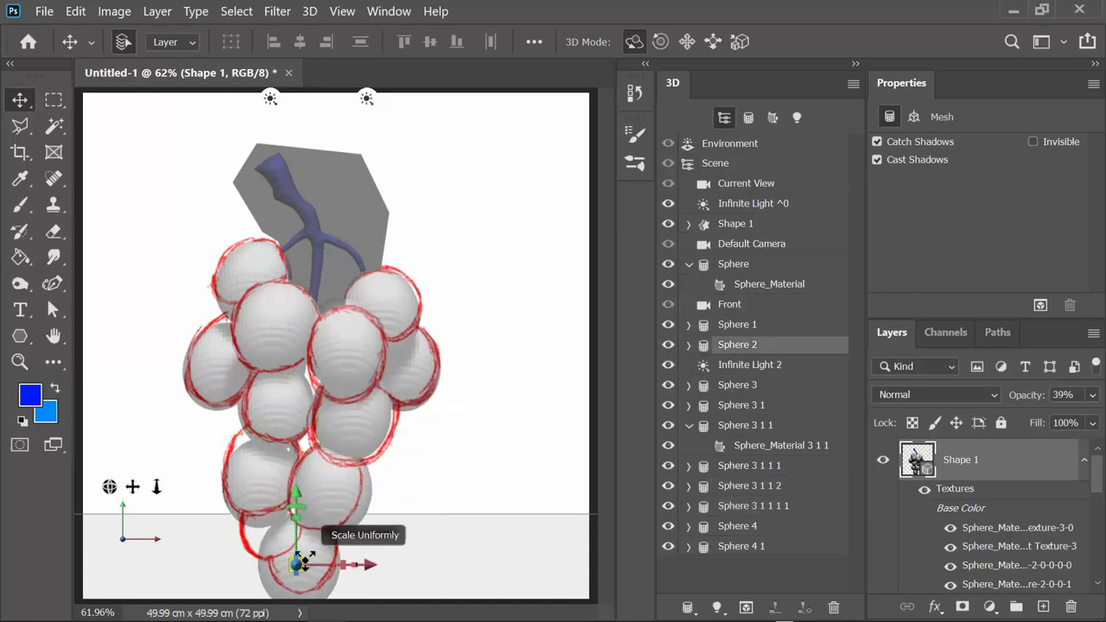
drag(296, 502, 297, 487)
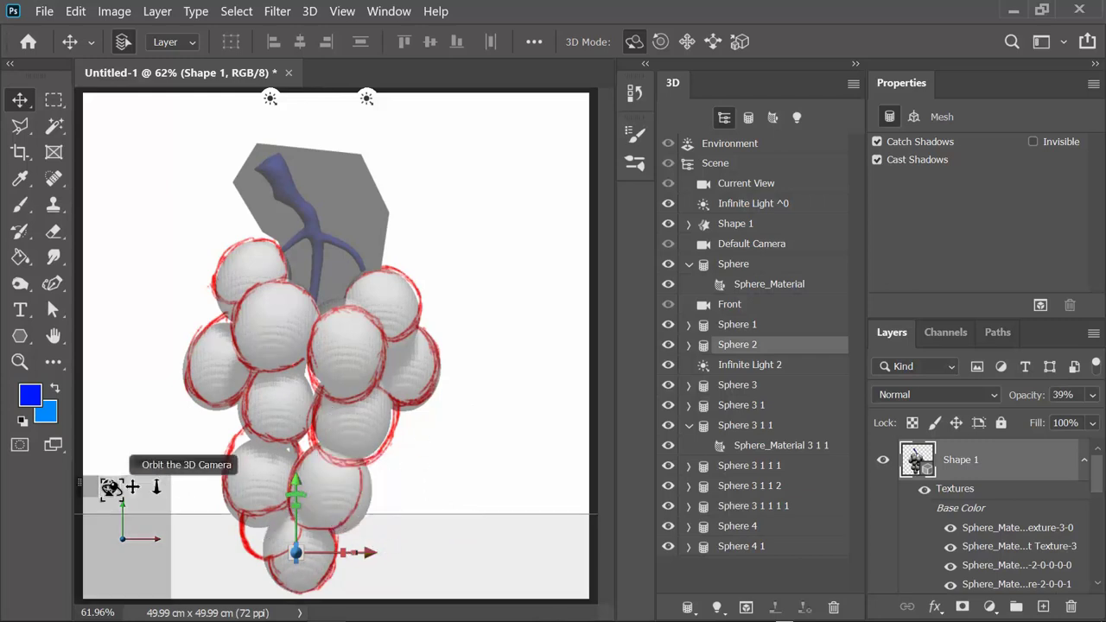
Return the camera to Front view and set the layer back to 100% opacity
drag(110, 487, 264, 496)
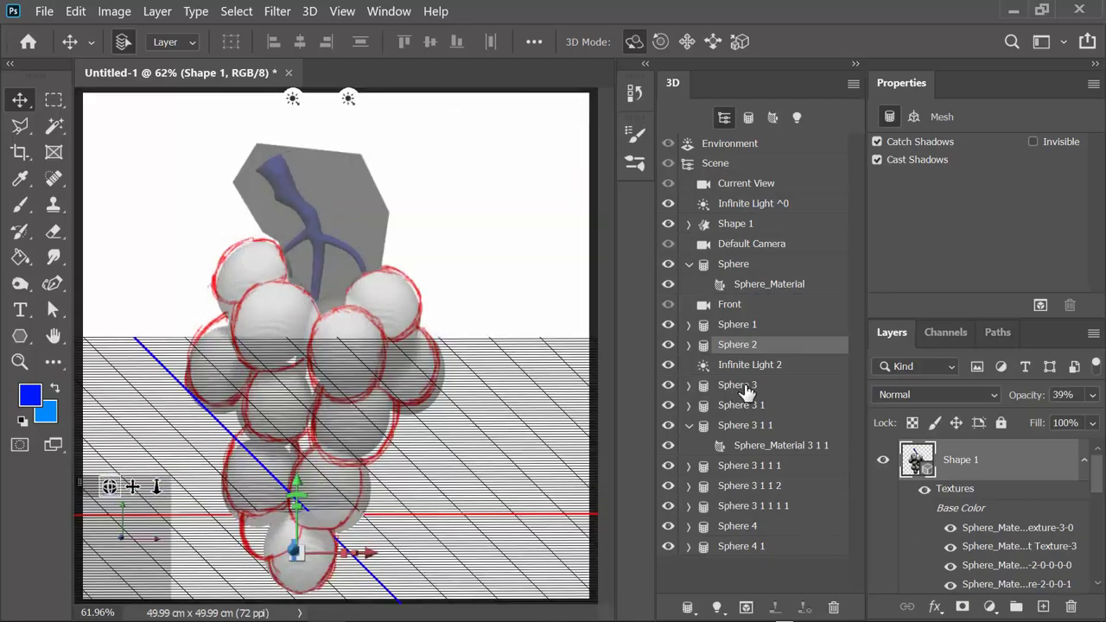
click(729, 304)
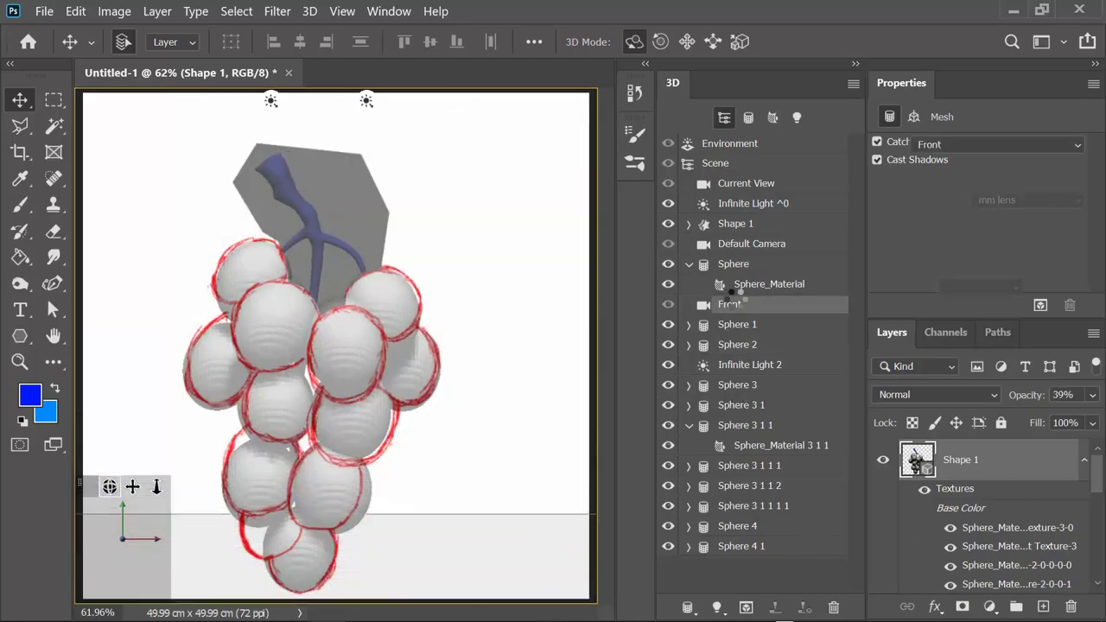
drag(1083, 422, 1093, 421)
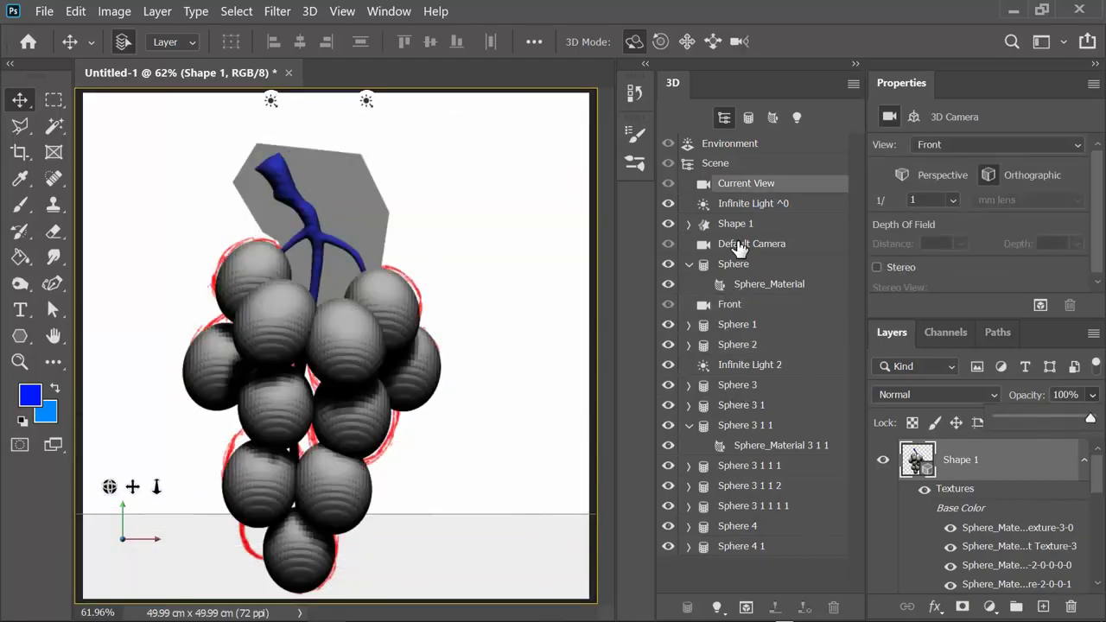
On a new layer with the grape bunch hidden, draw a small circle near the canvas centre
click(1044, 607)
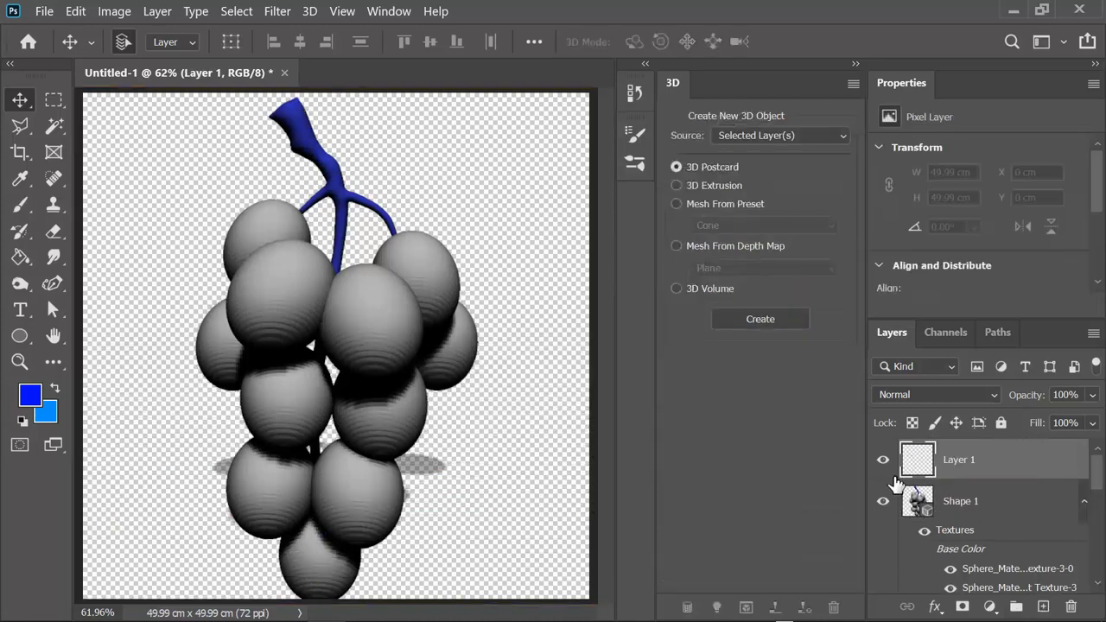
click(882, 502)
click(20, 337)
drag(316, 291, 335, 311)
Turn the circle into a 3D extrusion with 15 cm extrusion depth
click(310, 11)
click(415, 124)
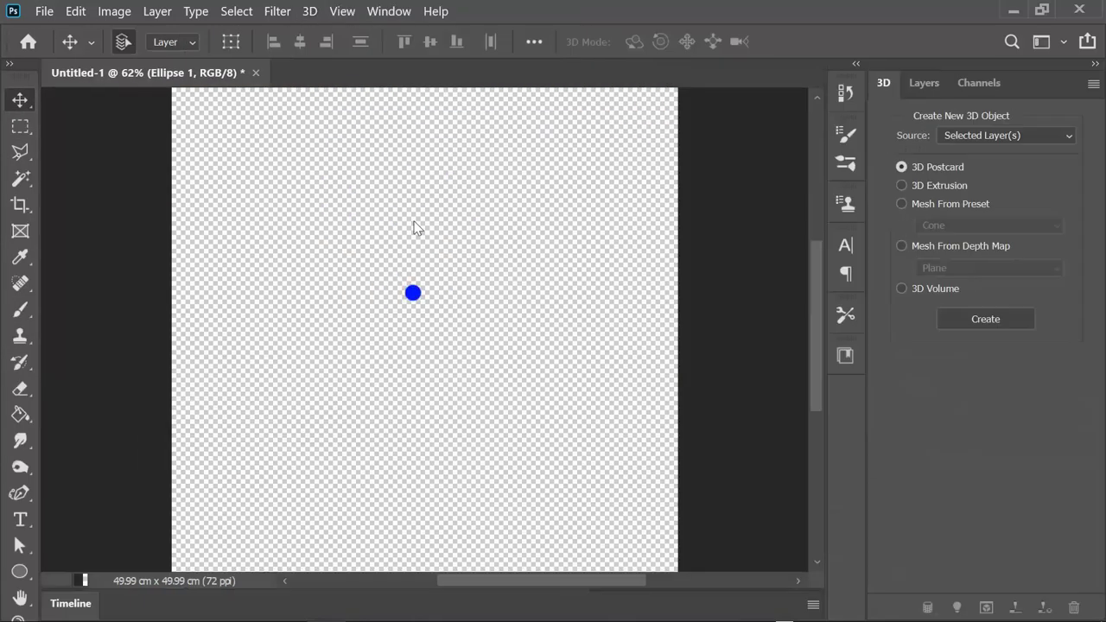
click(1064, 42)
click(1042, 189)
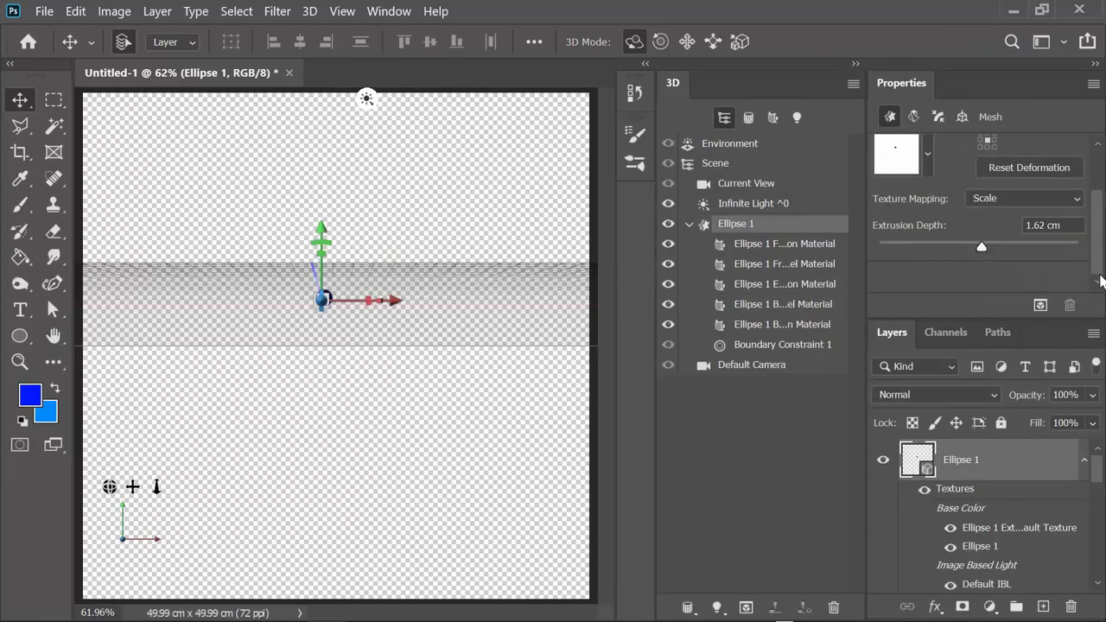
click(1046, 224)
text(15m)
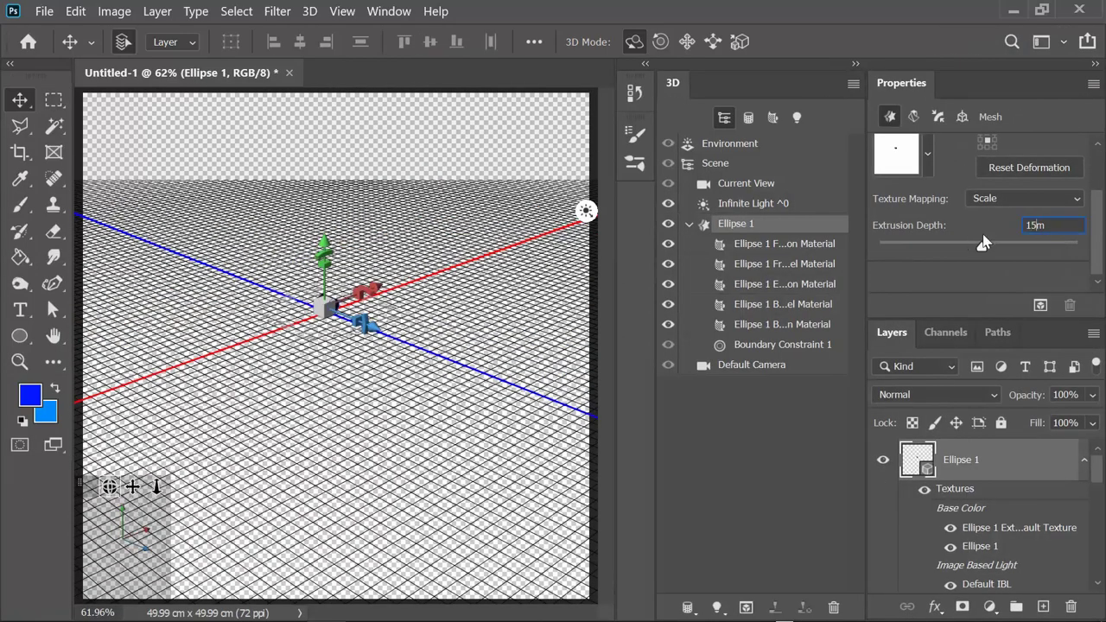
key(Return)
click(624, 290)
text(15 cm)
key(Return)
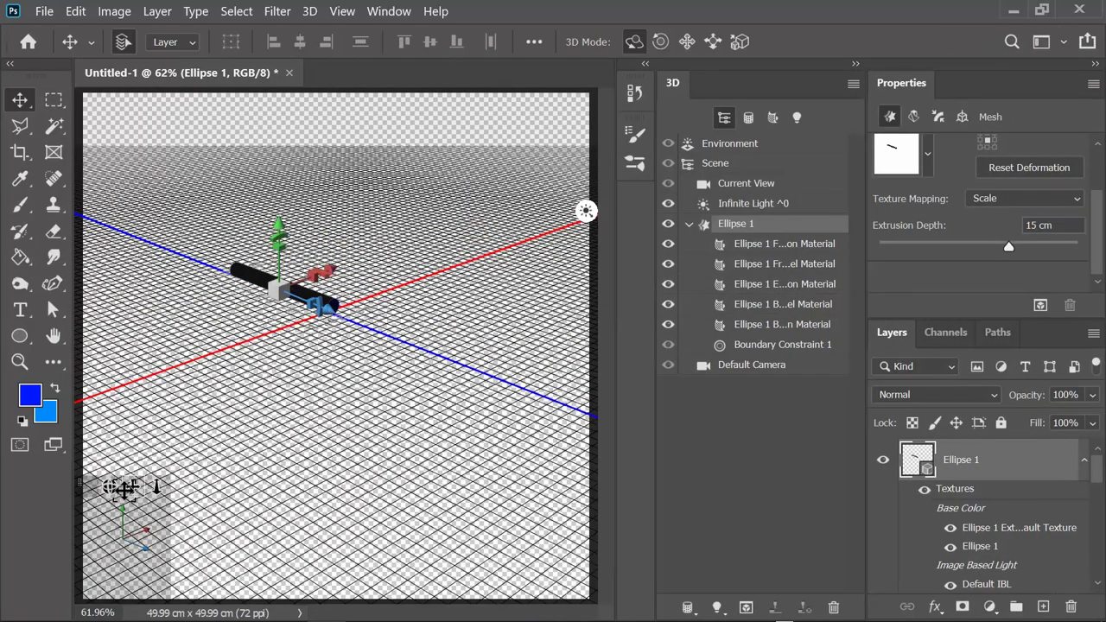
drag(123, 489, 155, 471)
Set the base colour of all four Ellipse 1 materials to blue
click(746, 183)
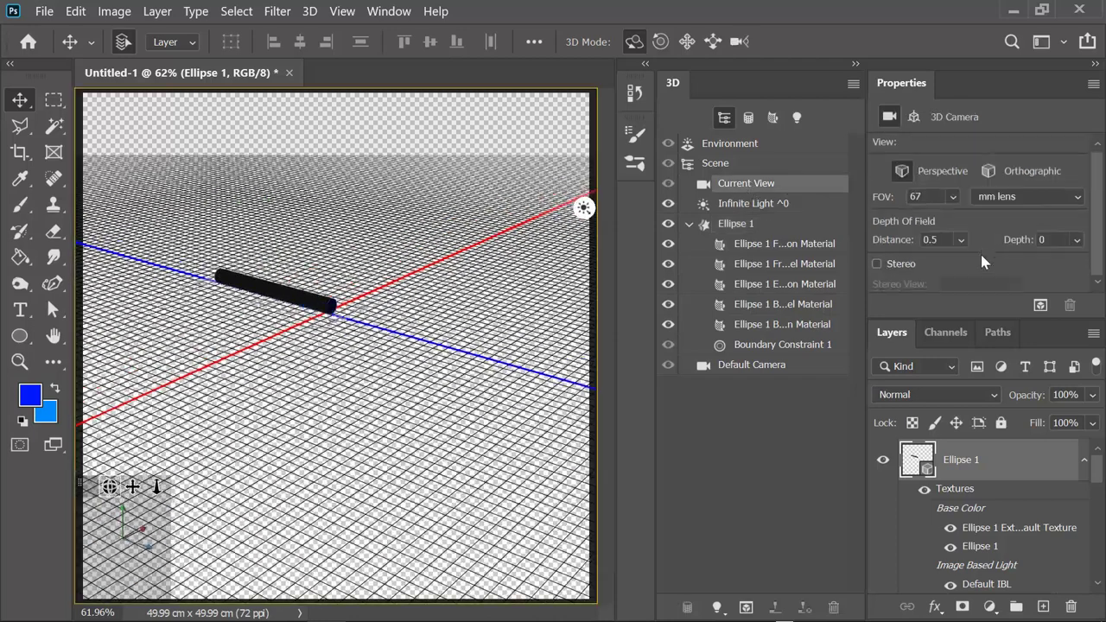
click(834, 165)
scroll(883, 285, down, 1)
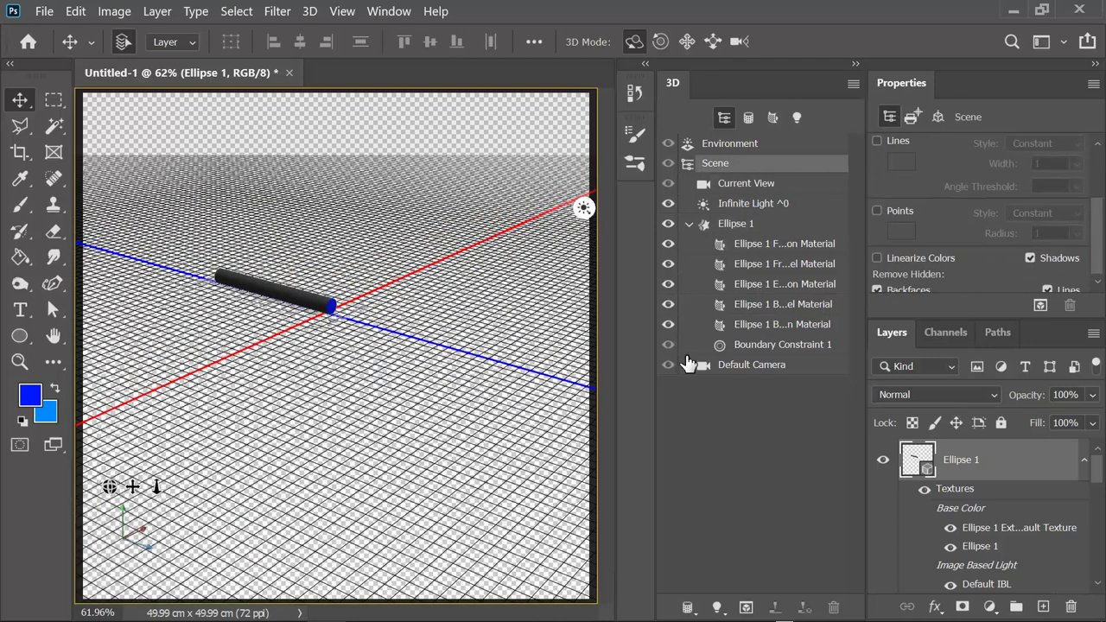
click(778, 324)
shift+click(778, 244)
click(985, 150)
click(853, 250)
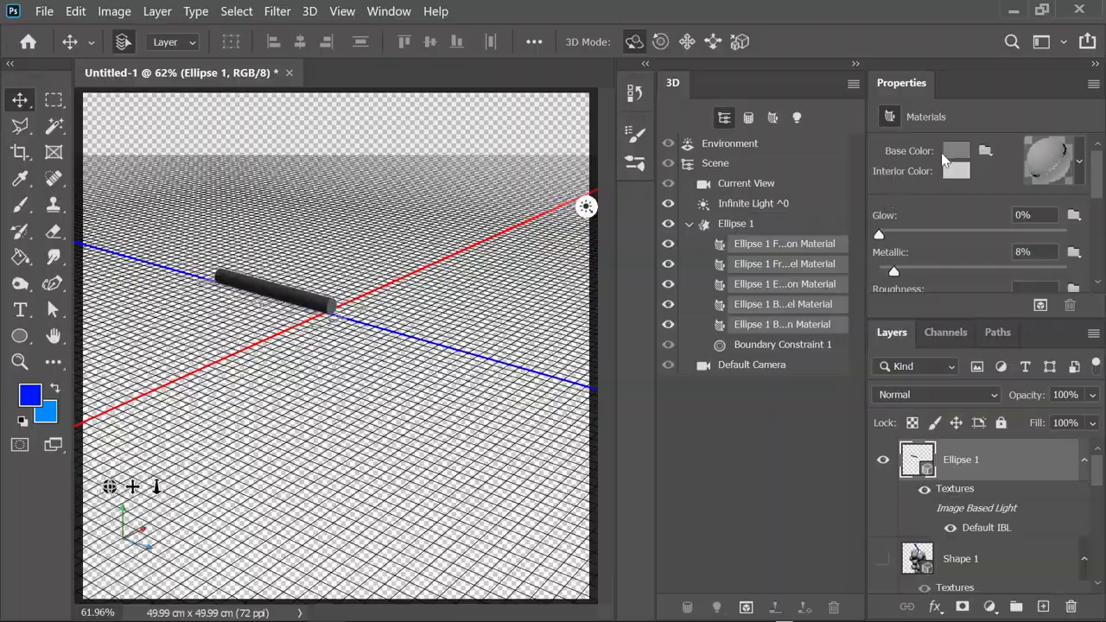
click(956, 150)
click(828, 339)
click(955, 80)
Orbit around the blue tube and make the grape bunch layer visible again
mouse_move(586, 488)
mouse_down()
mouse_move(81, 350)
mouse_move(85, 248)
mouse_move(492, 98)
mouse_move(585, 250)
mouse_up()
click(736, 223)
scroll(977, 216, down, 2)
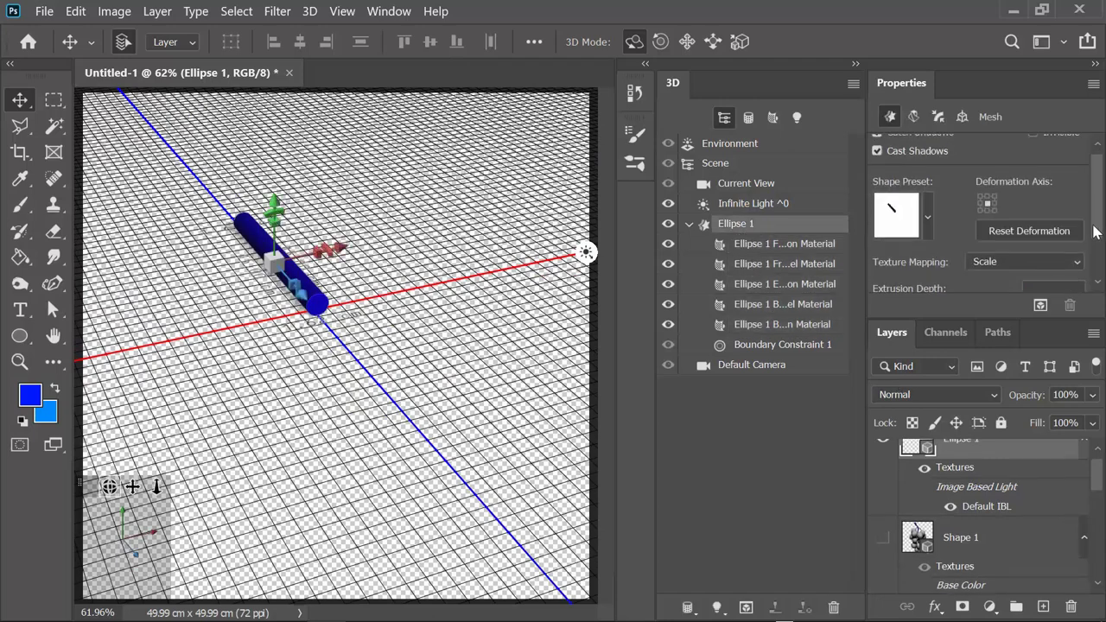
click(882, 538)
Merge the Ellipse 1 tube into the grape scene's 3D layer, undoing an accidental coordinate reset
click(310, 11)
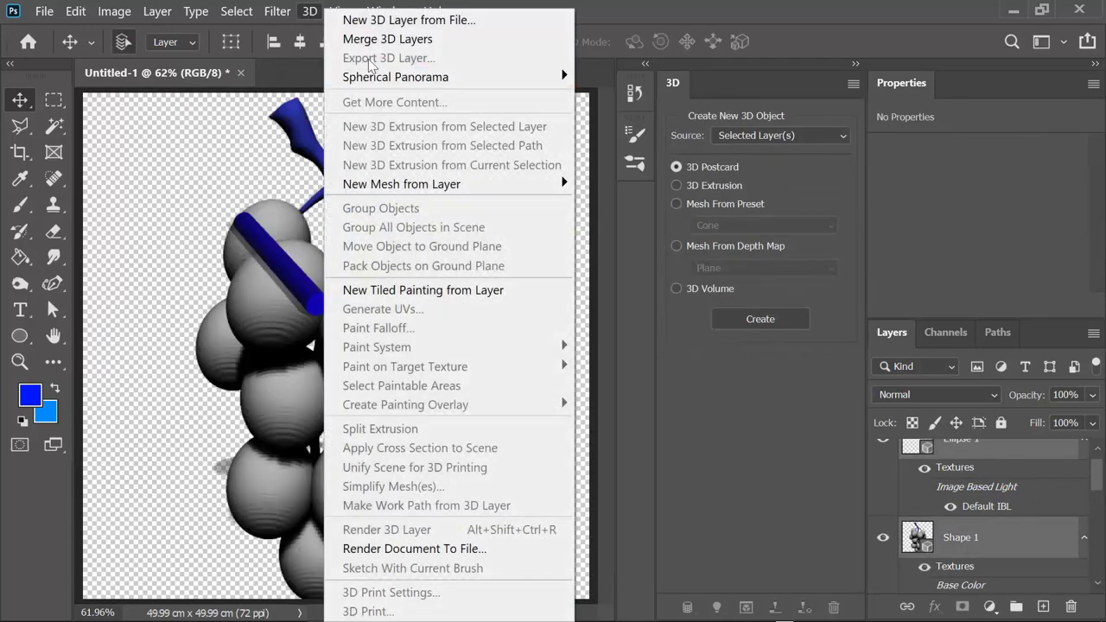
click(546, 460)
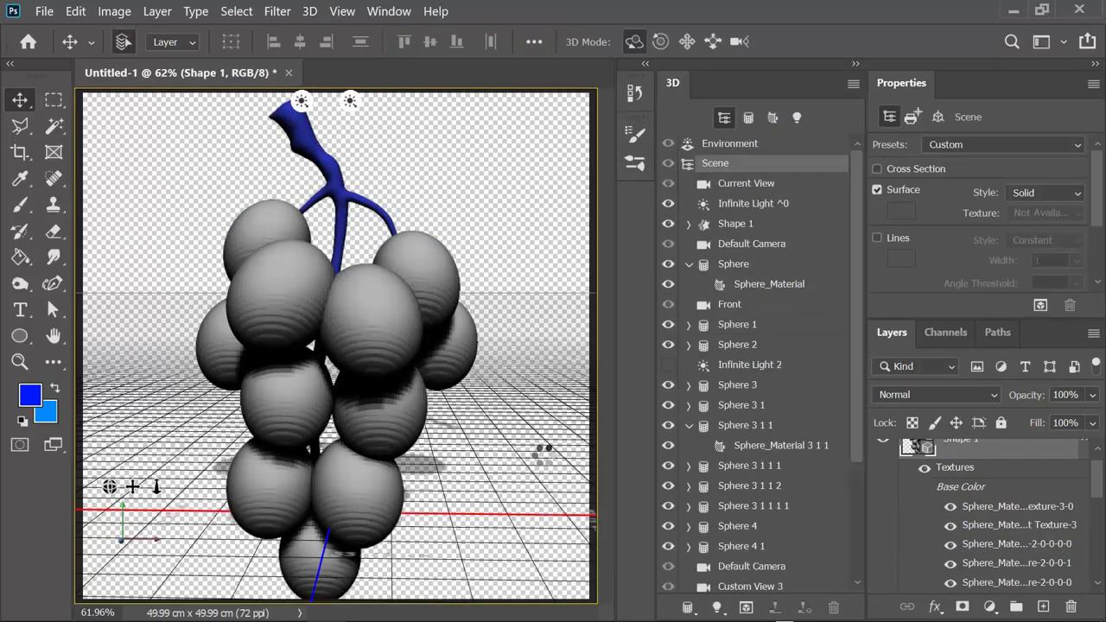
scroll(864, 398, down, 1)
click(939, 116)
click(978, 248)
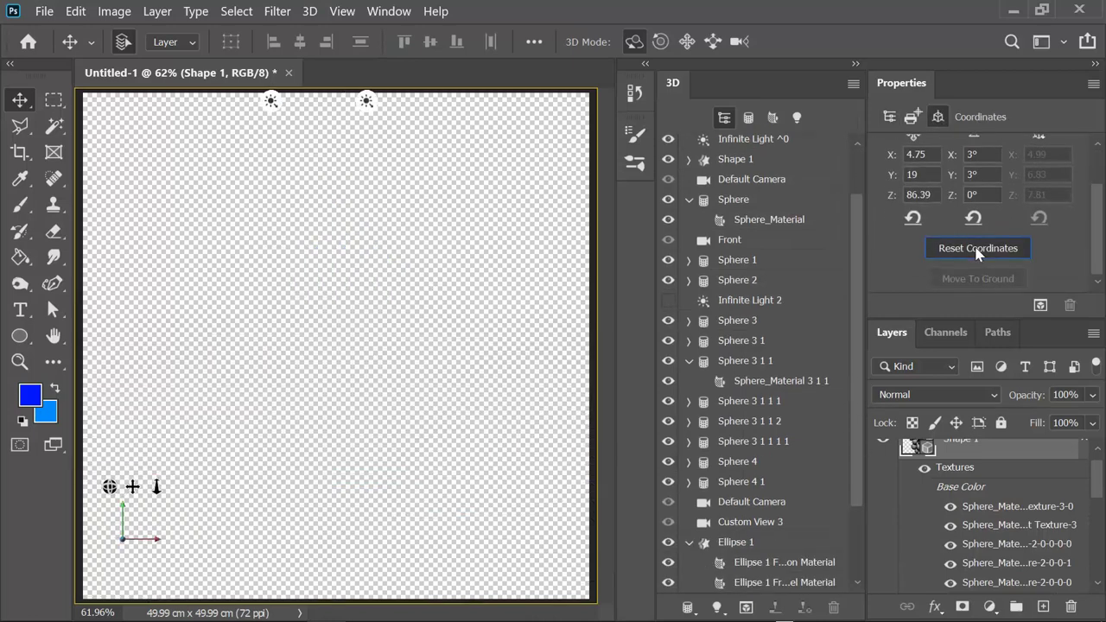
key(ctrl+z)
Reset the tube's position to the origin, drop it to the ground, and move it among the top grapes
scroll(865, 526, down, 3)
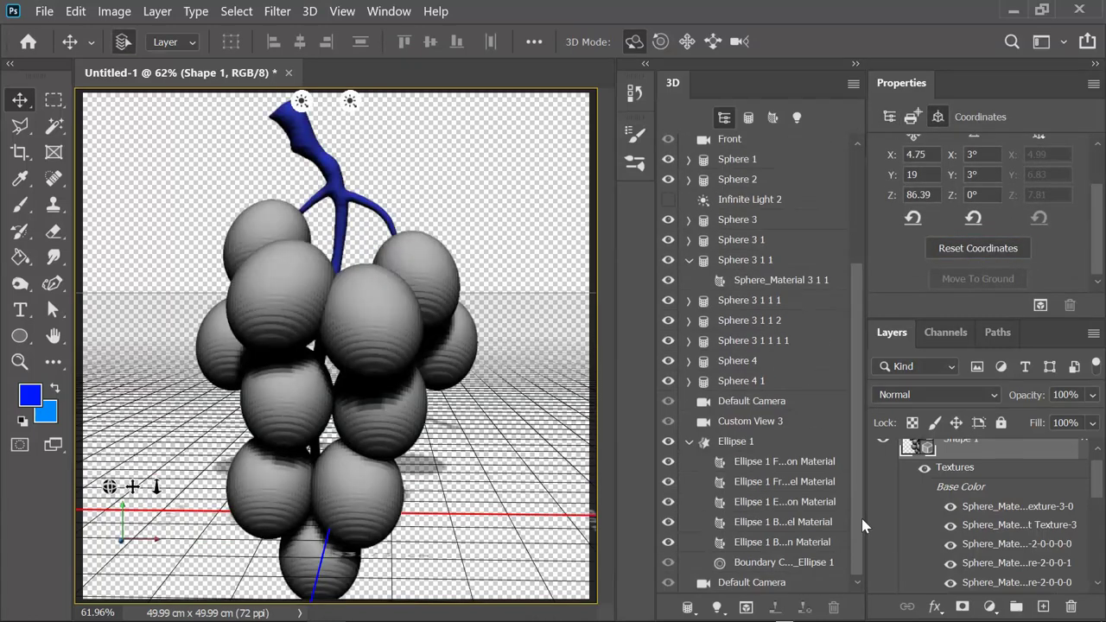
click(748, 443)
click(977, 248)
click(978, 278)
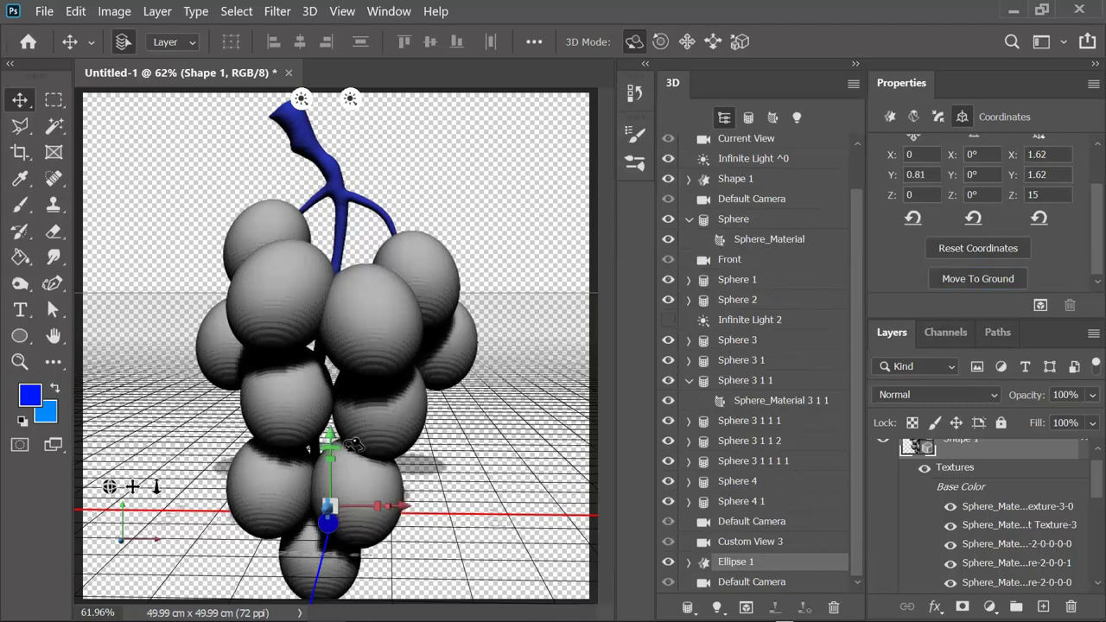
drag(105, 484, 129, 467)
drag(384, 251, 406, 259)
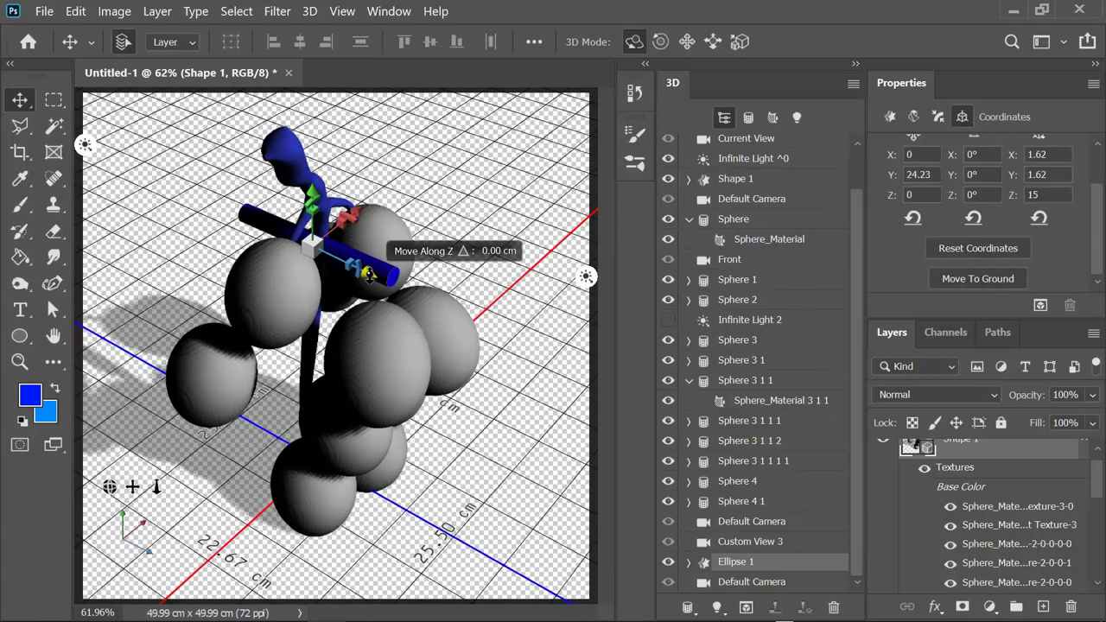
scroll(1039, 274, up, 2)
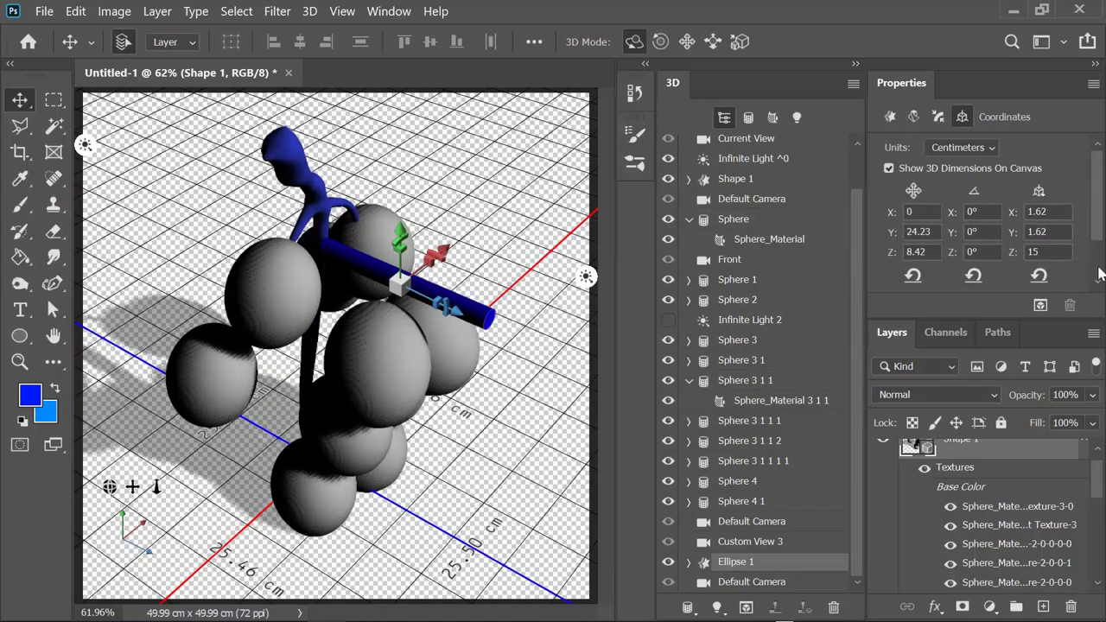
Set the tube's extrusion depth to 10 cm and slide it back along its length
click(890, 116)
drag(1009, 245, 1000, 244)
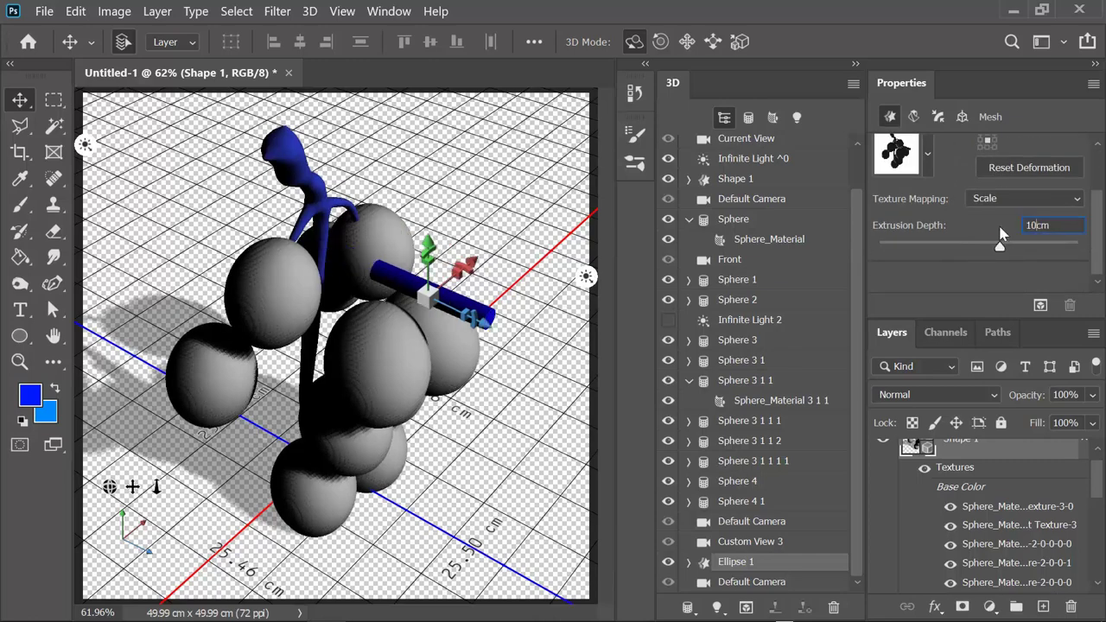
click(489, 325)
click(471, 275)
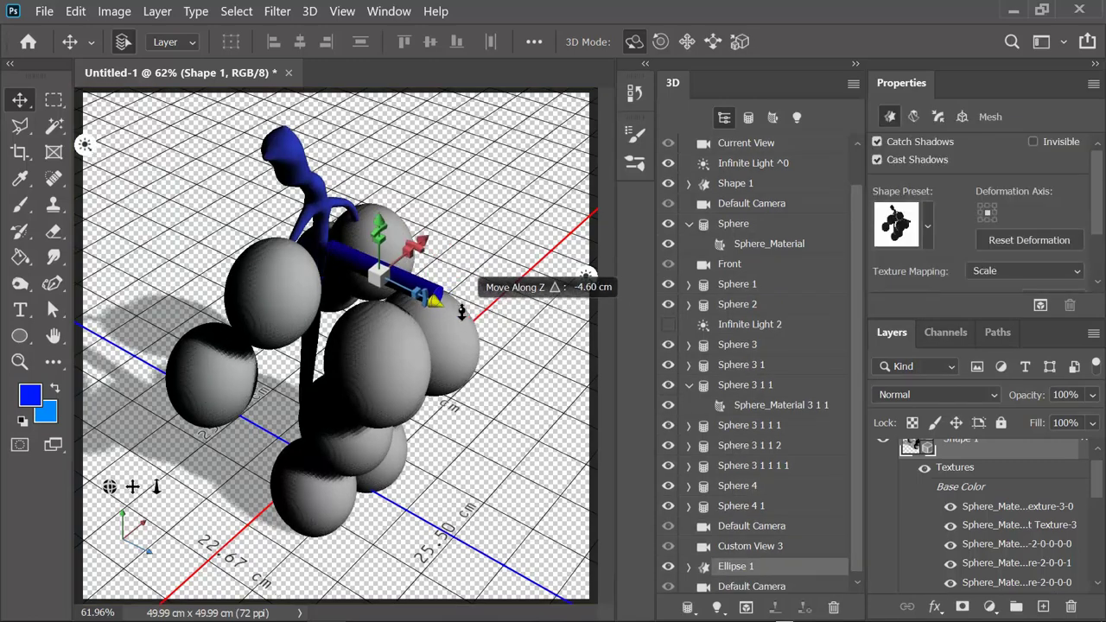
drag(109, 487, 70, 484)
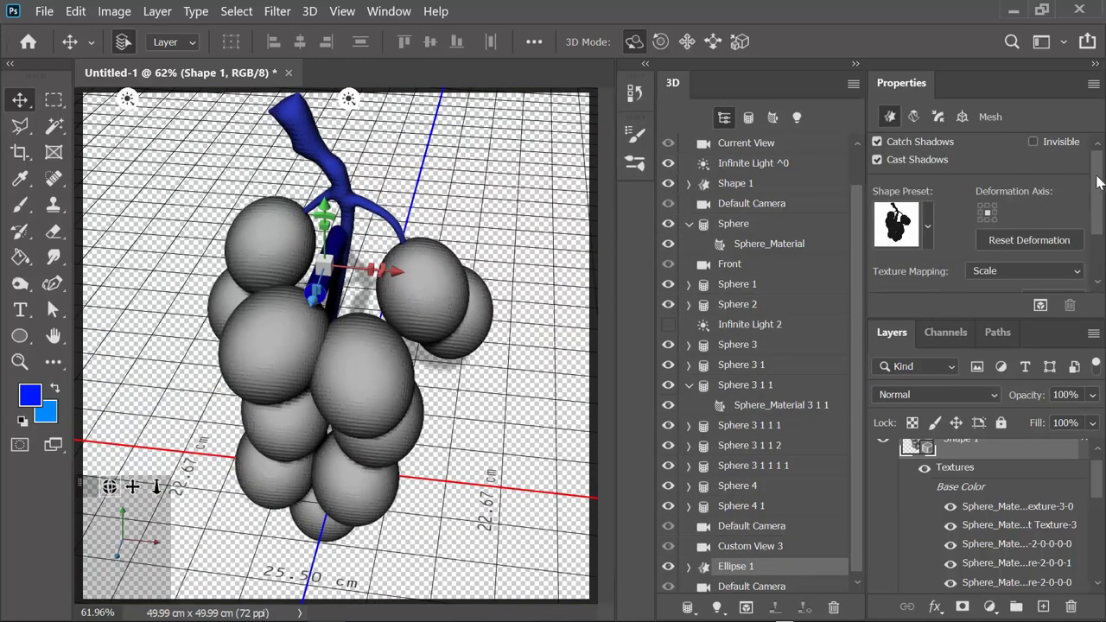
Set the tube's Deform taper to 51%
scroll(1098, 182, down, 2)
click(914, 117)
scroll(1016, 200, down, 2)
scroll(907, 250, down, 2)
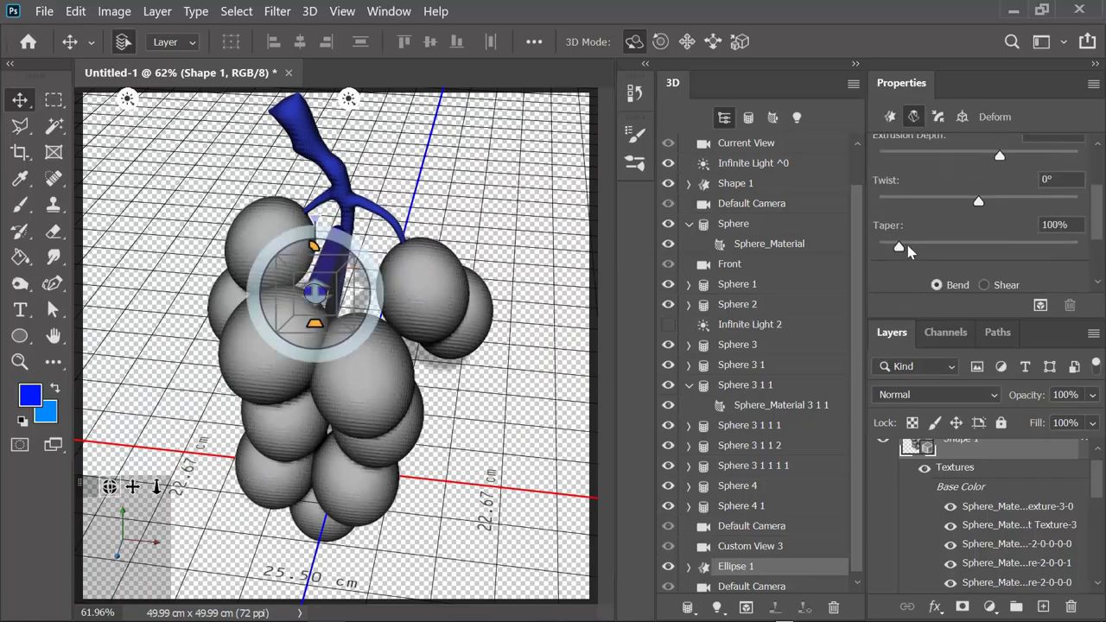
click(907, 246)
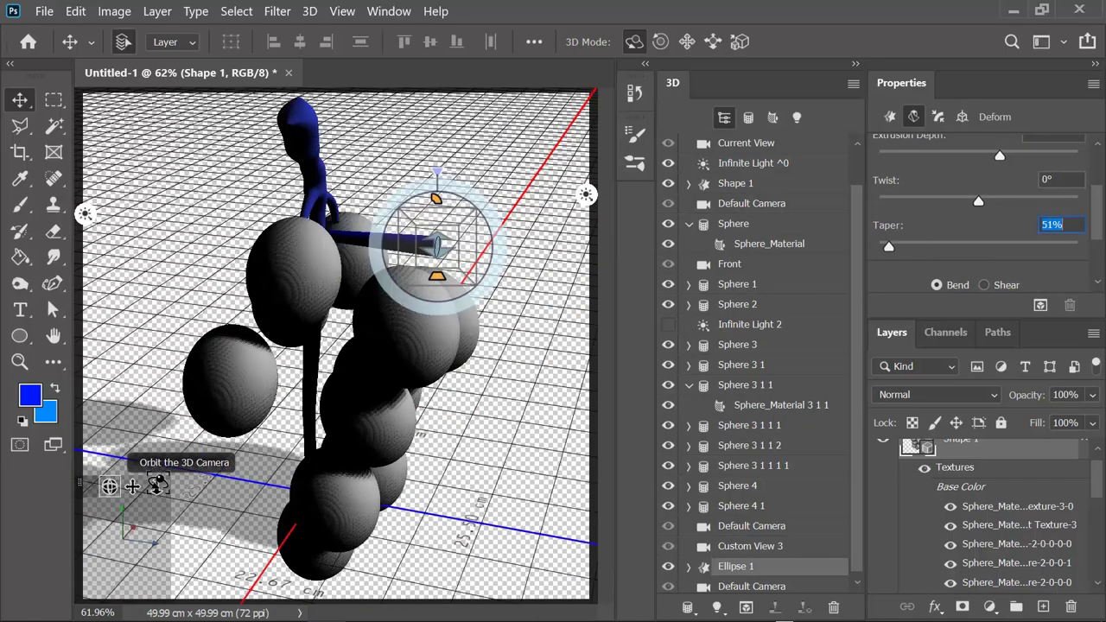
mouse_move(110, 486)
mouse_down()
mouse_move(602, 332)
mouse_move(134, 488)
mouse_up()
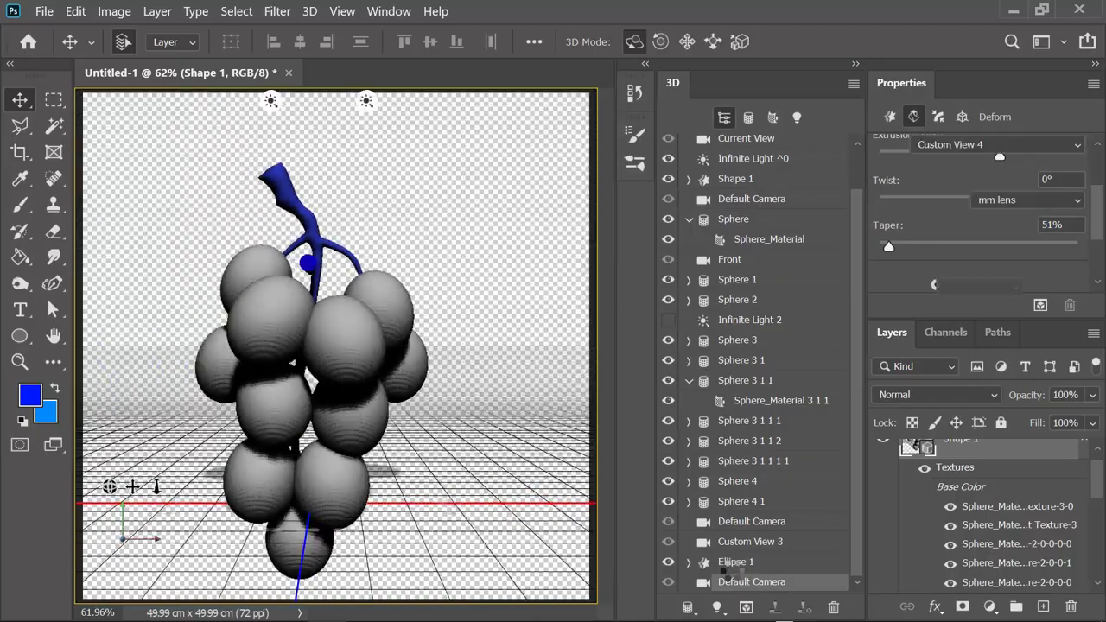
Scale the blue branch cylinder down uniformly so it is slightly shorter
mouse_move(350, 268)
mouse_down()
mouse_move(277, 226)
mouse_move(63, 504)
mouse_up()
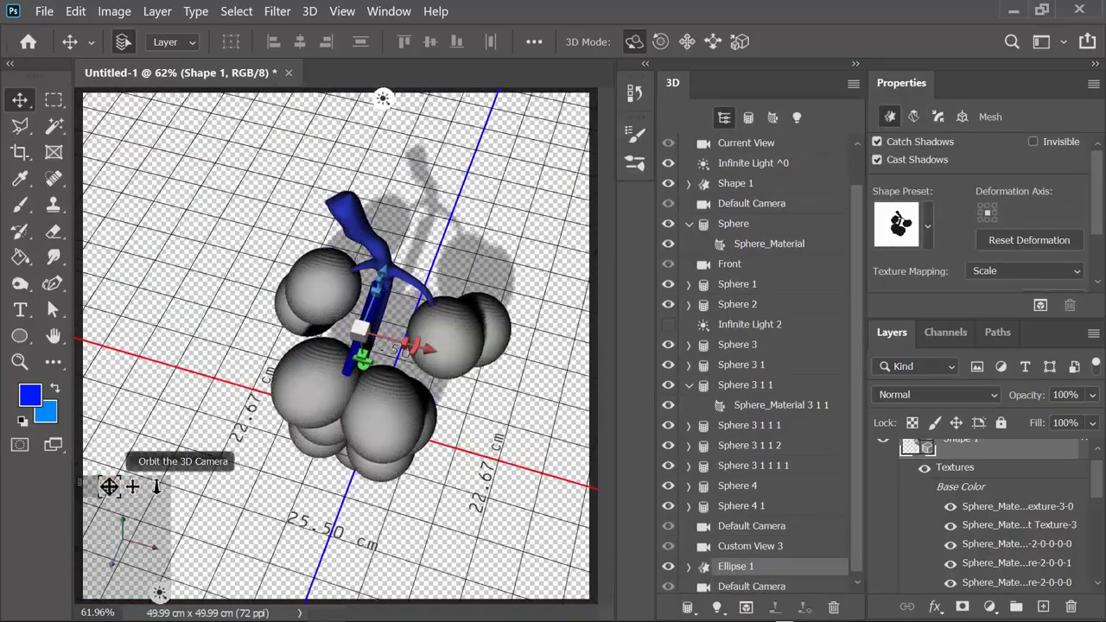
drag(156, 486, 168, 562)
drag(389, 310, 385, 292)
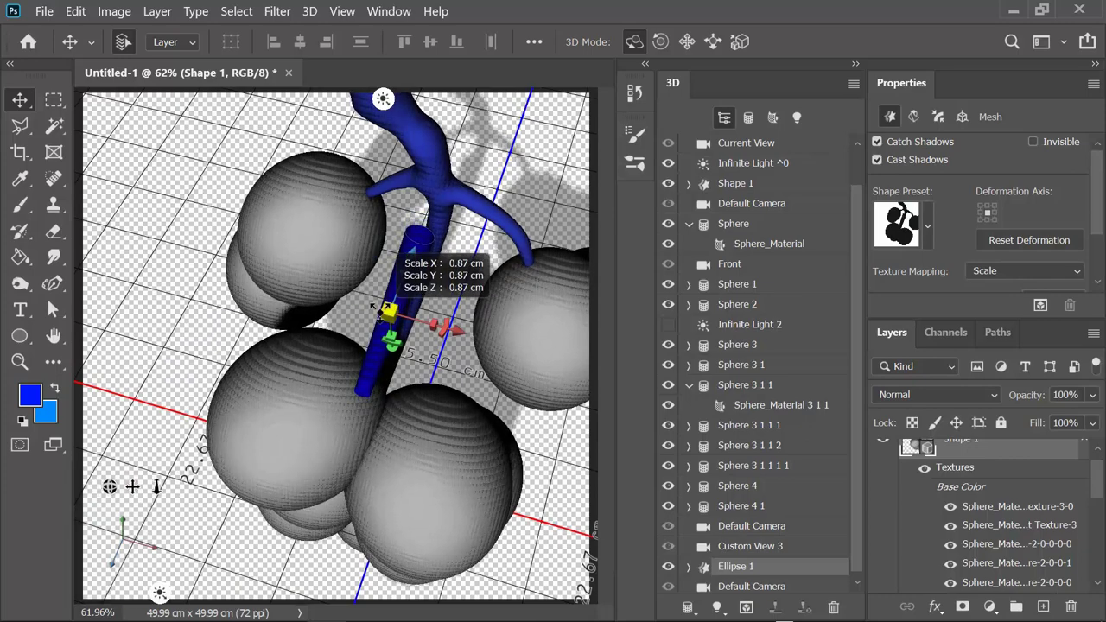
drag(110, 486, 94, 467)
drag(320, 260, 315, 262)
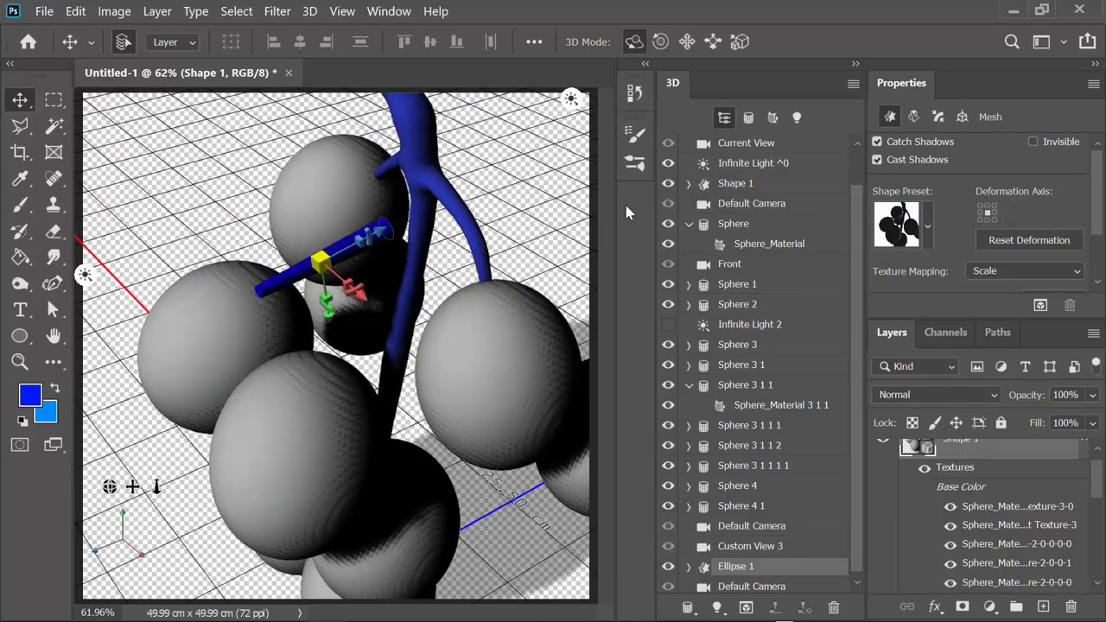
Bend the branch with a 46° Deform horizontal angle
click(914, 116)
scroll(977, 216, down, 3)
scroll(976, 216, down, 3)
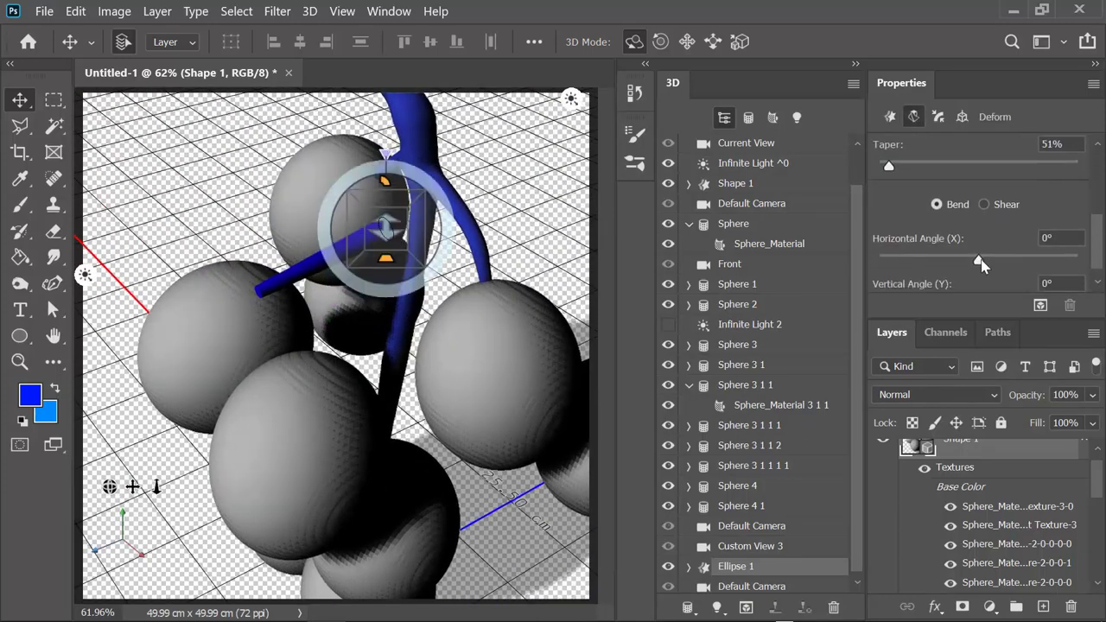
drag(979, 258, 990, 257)
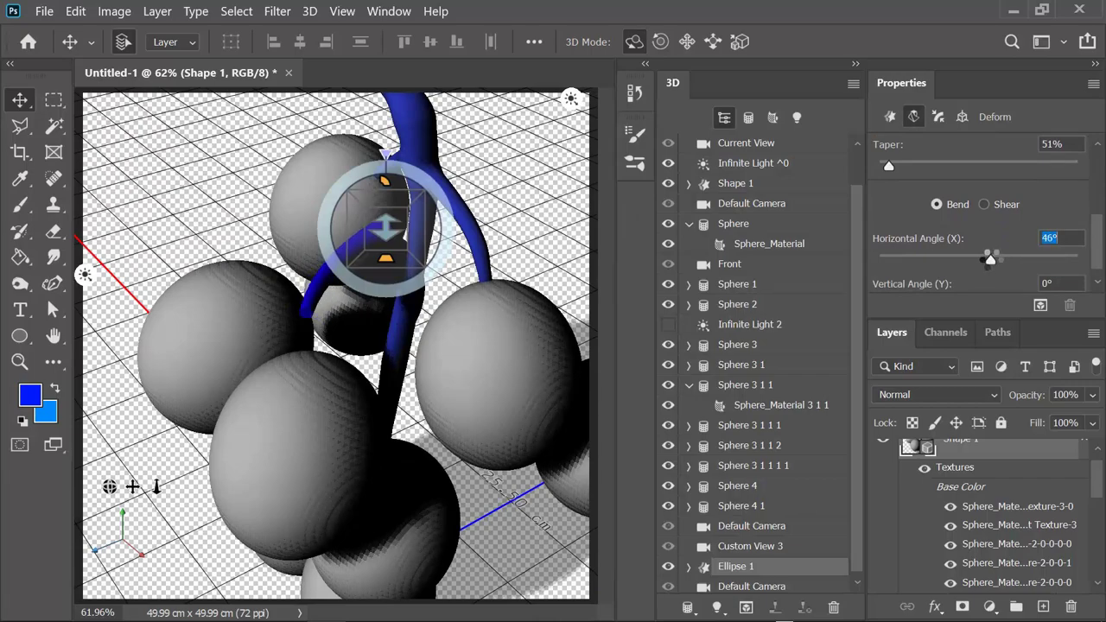
drag(110, 487, 143, 489)
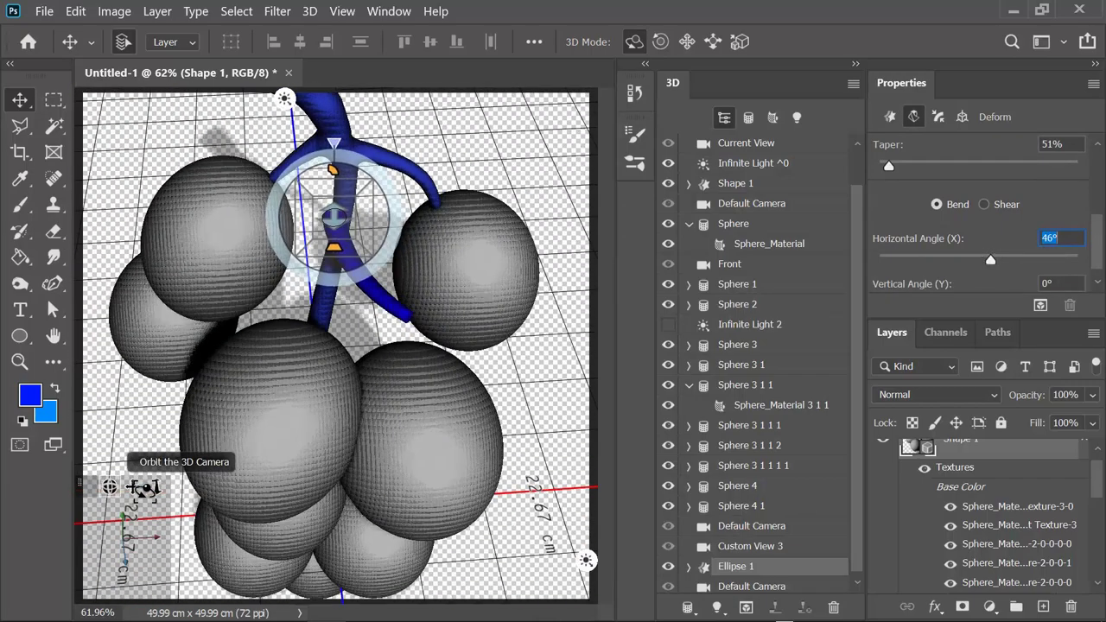
key(Return)
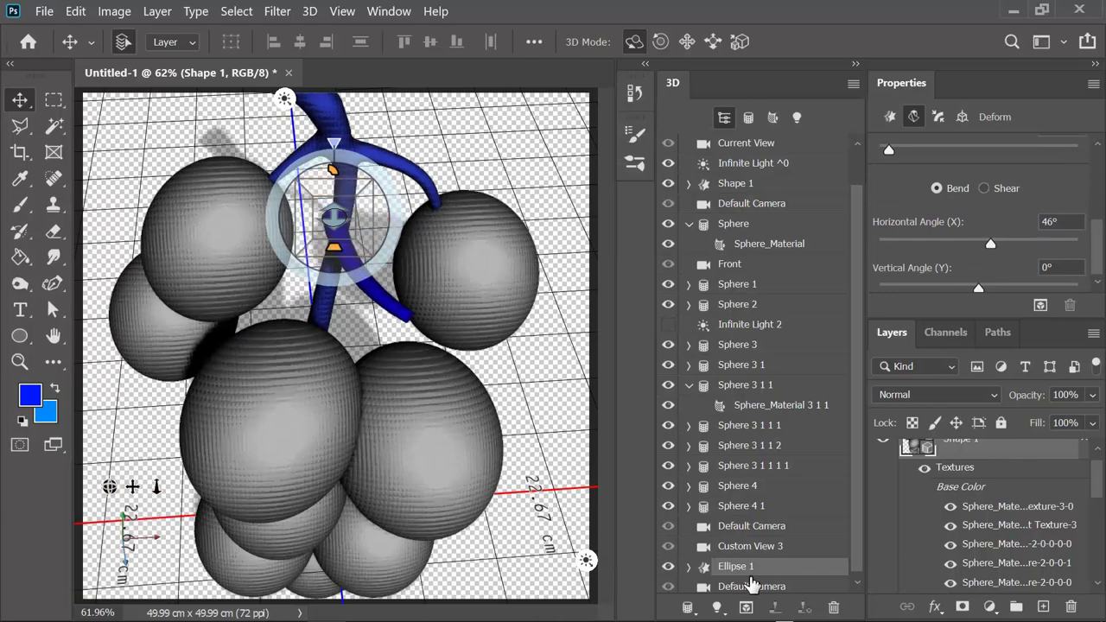
Rotate the branch -30° around Y and around Z so it angles off the stem
click(388, 247)
drag(166, 408, 94, 463)
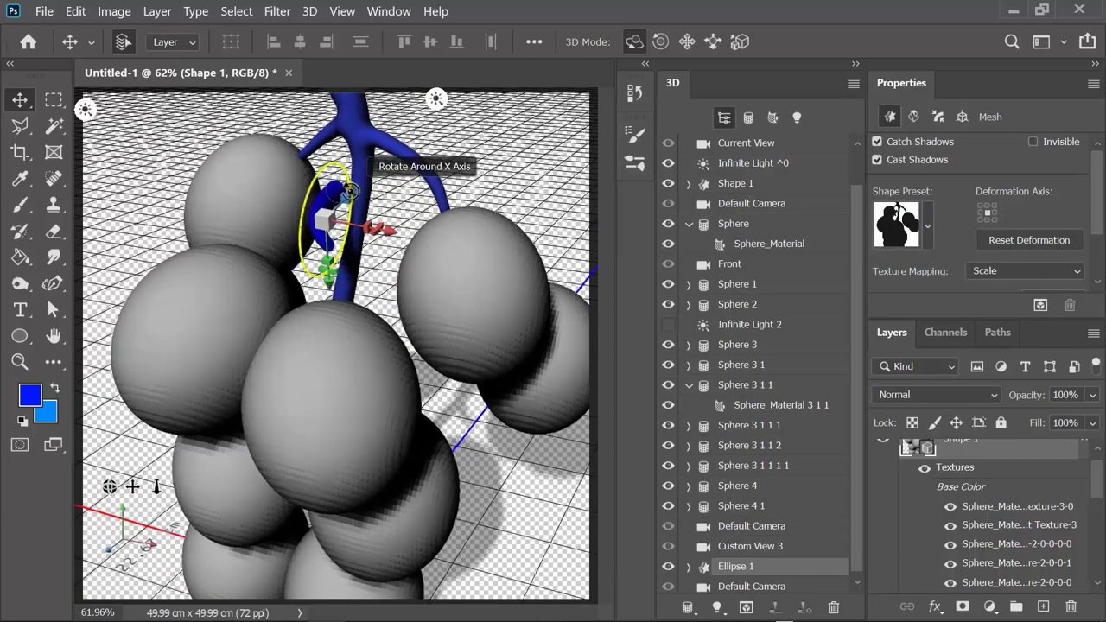
drag(389, 239, 375, 259)
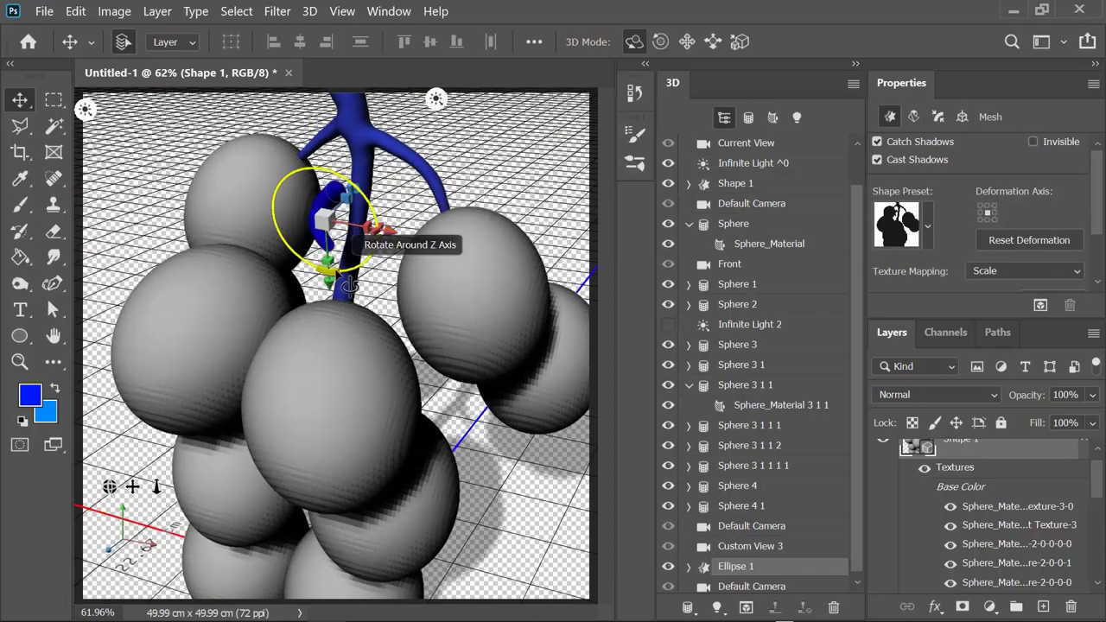
drag(262, 275, 361, 255)
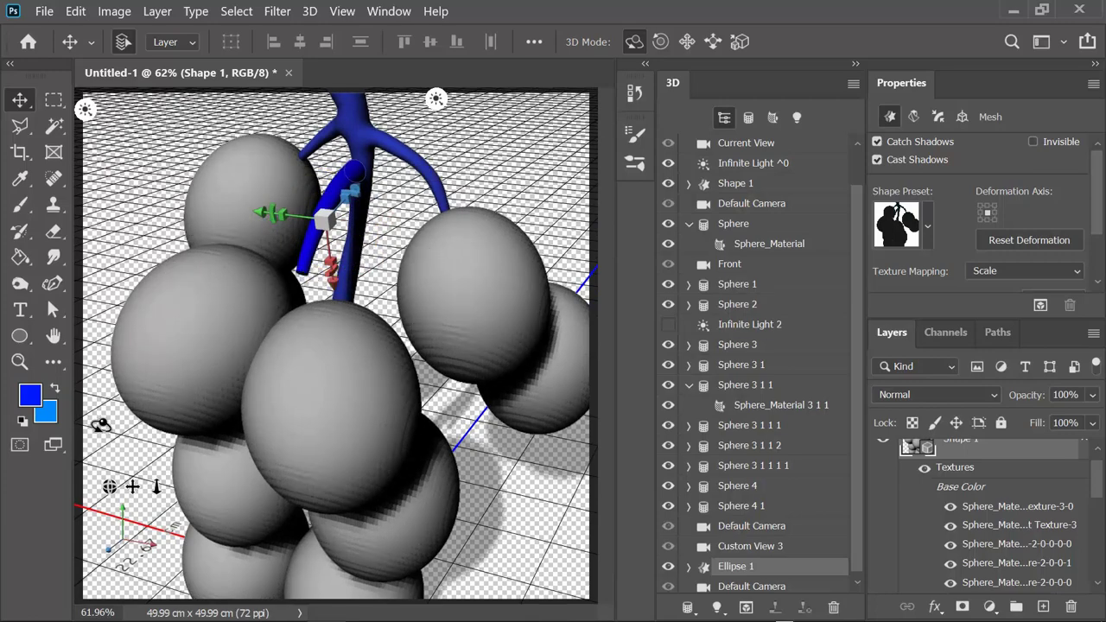
drag(101, 425, 124, 440)
drag(109, 487, 98, 469)
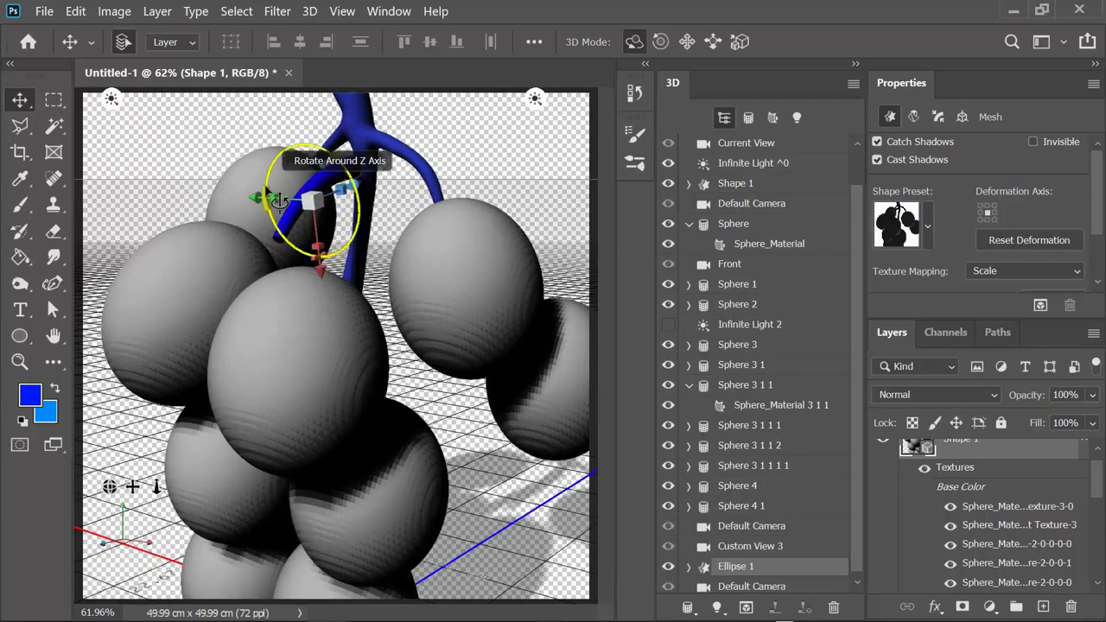
mouse_move(110, 484)
mouse_down()
mouse_move(121, 471)
mouse_move(101, 485)
mouse_move(133, 490)
mouse_up()
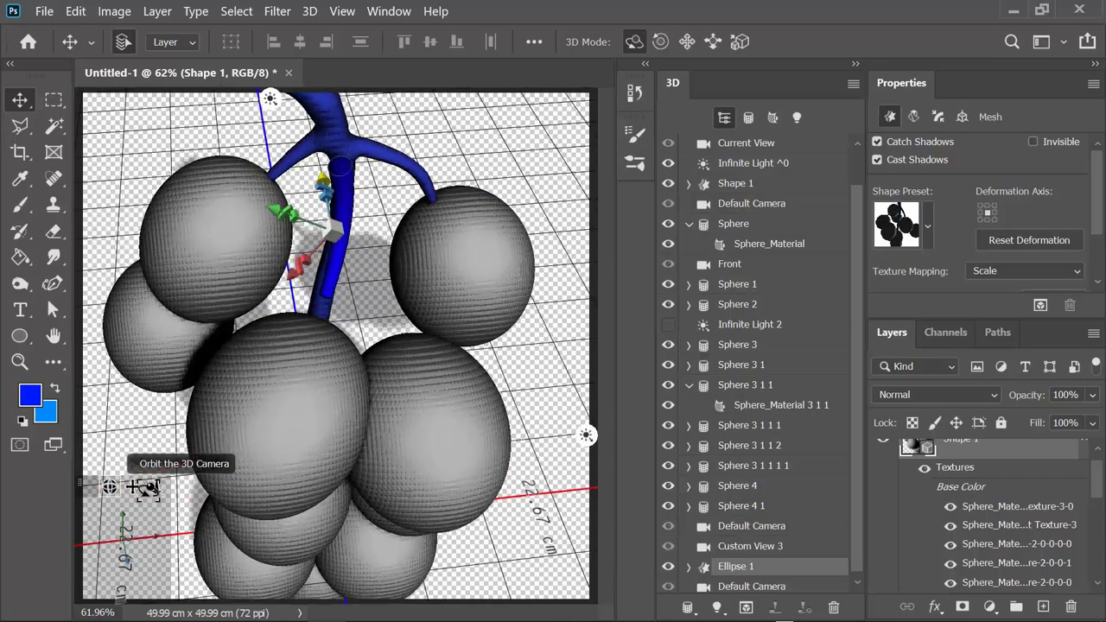
Bend the branch to 75° and extrude it to 12.87 cm between the grape spheres
click(913, 115)
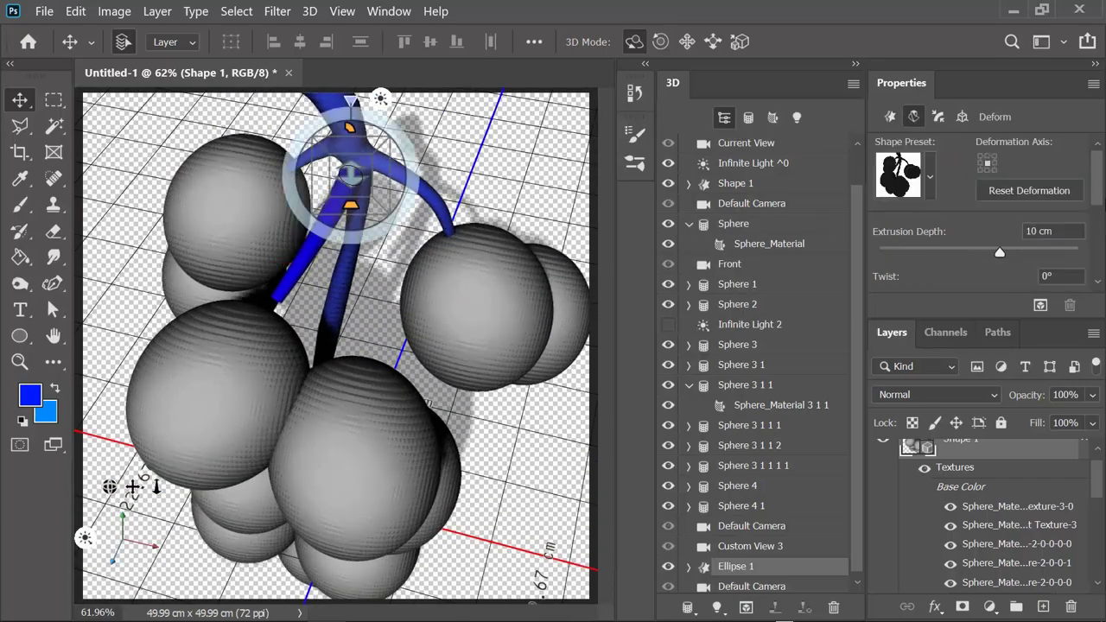
scroll(1047, 255, down, 3)
scroll(1047, 255, down, 2)
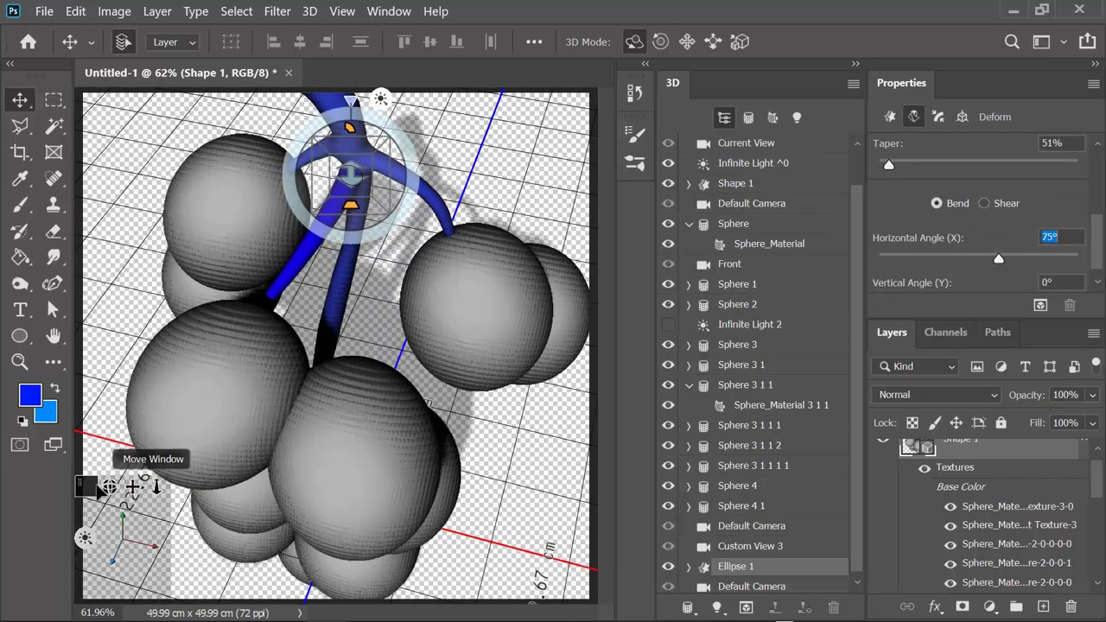
drag(102, 489, 109, 484)
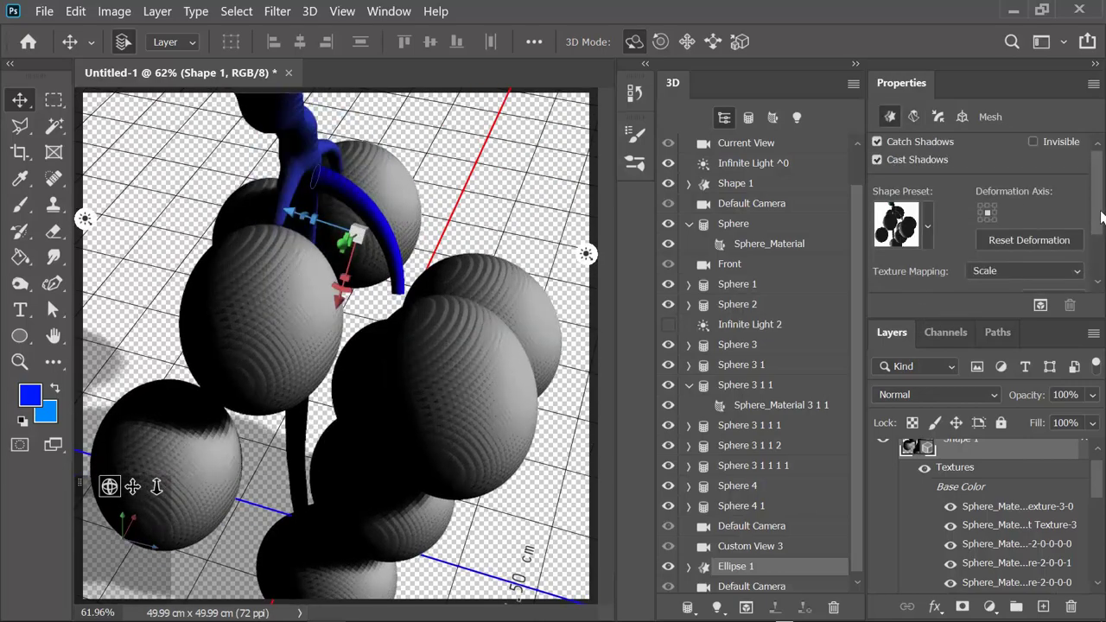
scroll(1037, 234, down, 2)
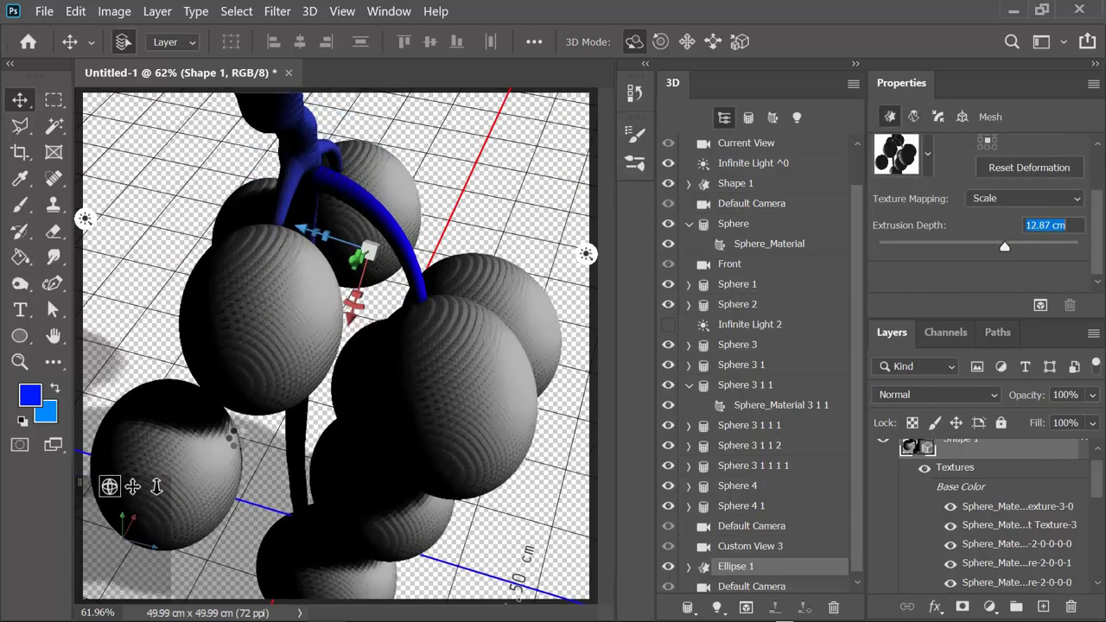
mouse_move(109, 486)
mouse_down()
mouse_move(121, 458)
mouse_move(142, 475)
mouse_move(324, 484)
mouse_up()
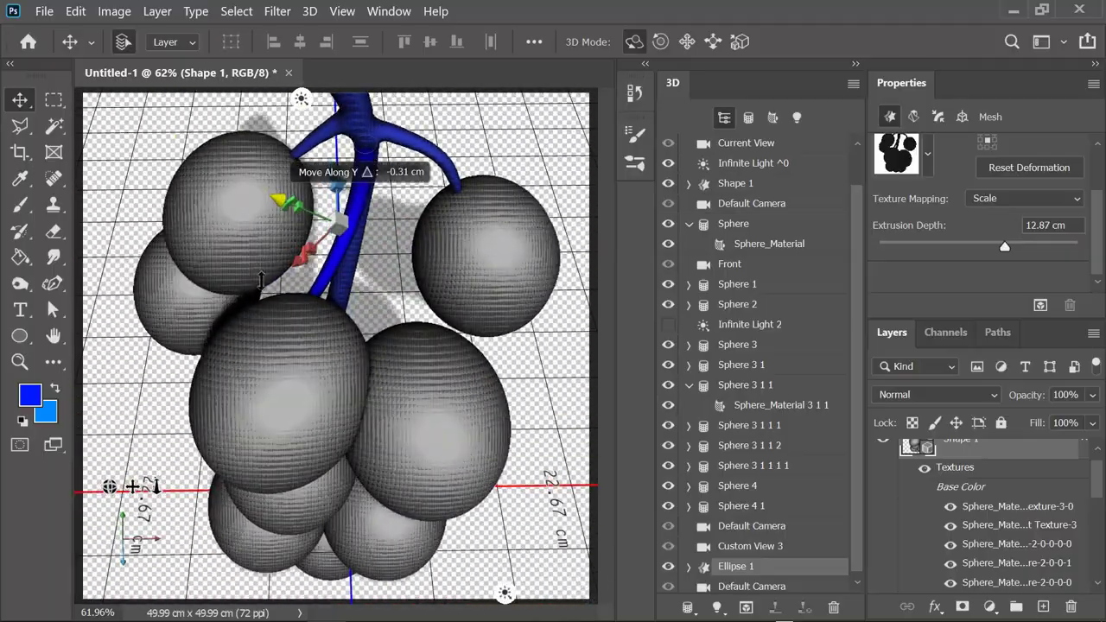
mouse_move(109, 487)
mouse_down()
mouse_move(123, 457)
mouse_move(95, 456)
mouse_move(100, 473)
mouse_move(112, 462)
mouse_up()
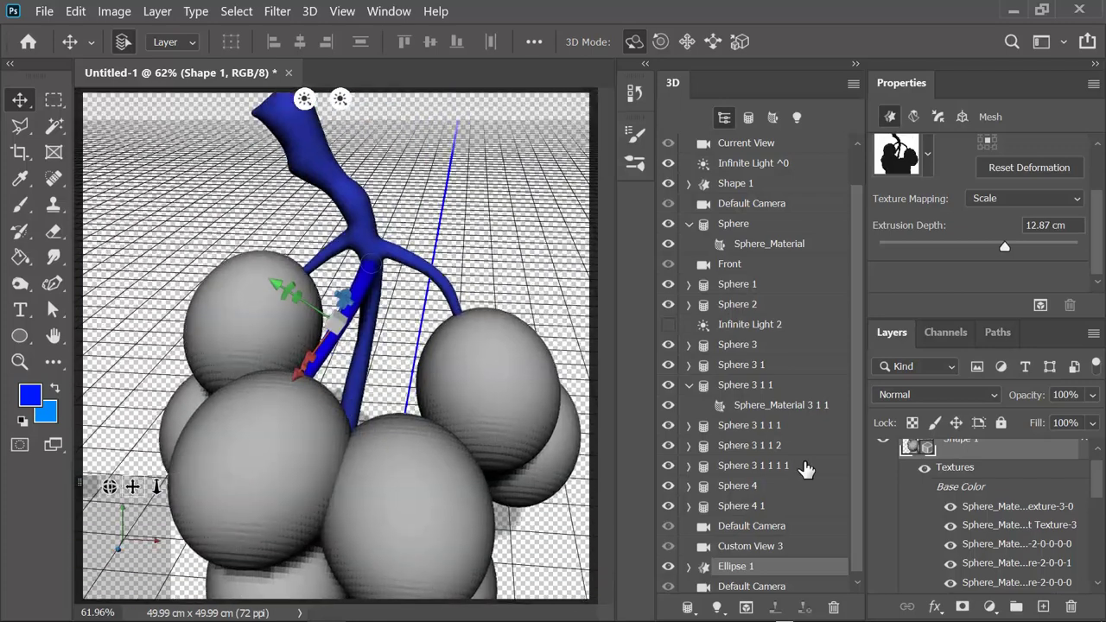
Duplicate the Ellipse 1 branch object
right_click(781, 566)
click(725, 401)
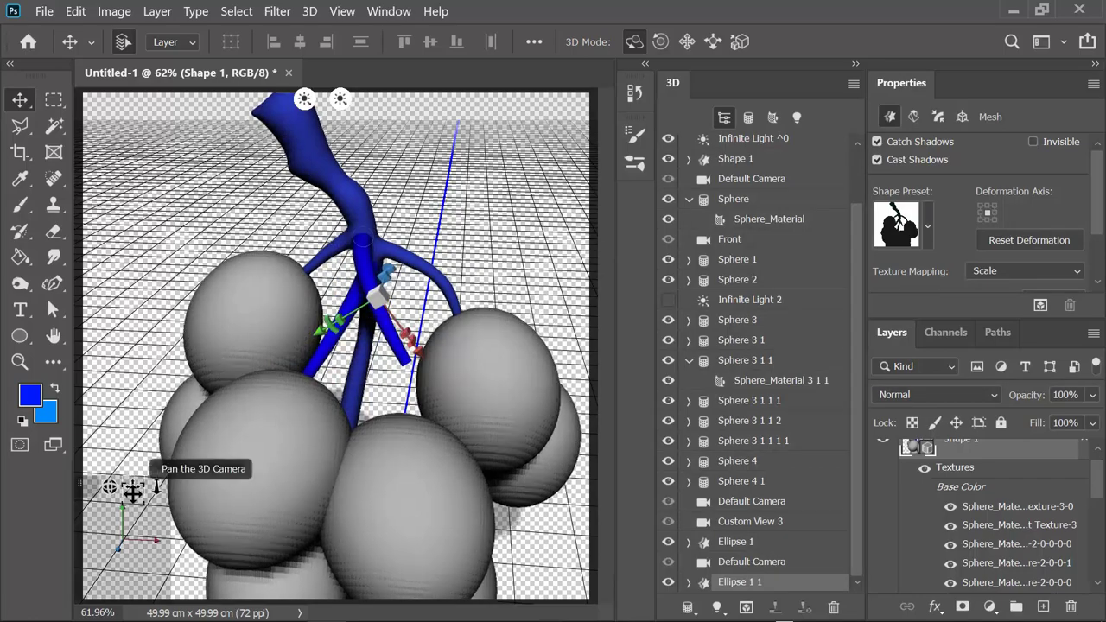
drag(110, 487, 1096, 221)
scroll(1096, 221, down, 3)
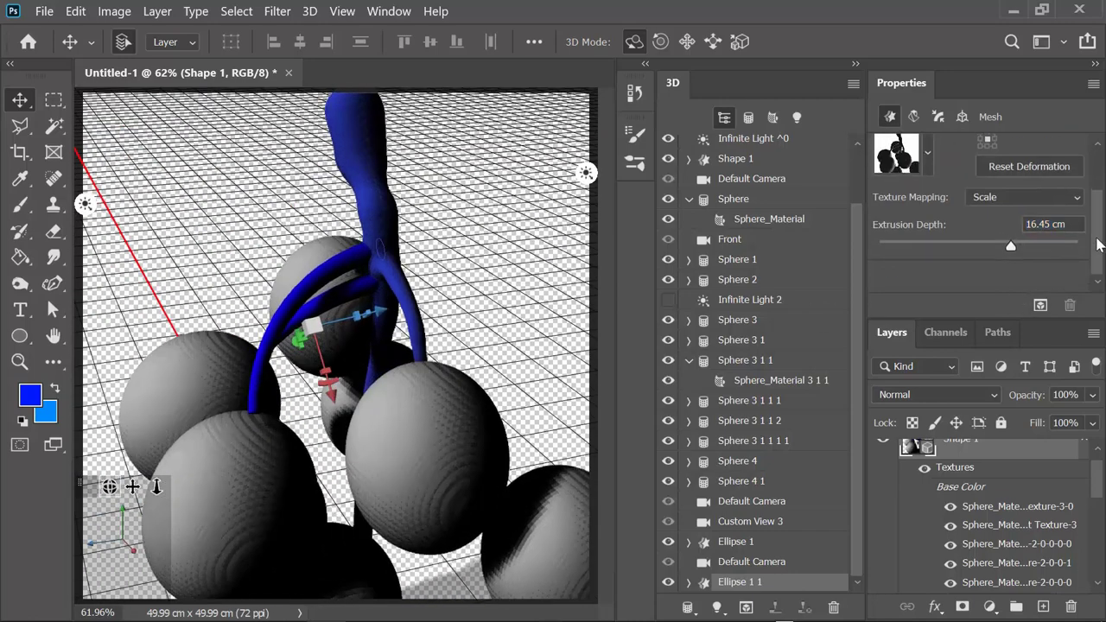
Bend the duplicate branch 90° and give it 17.04 cm extrusion depth
click(914, 116)
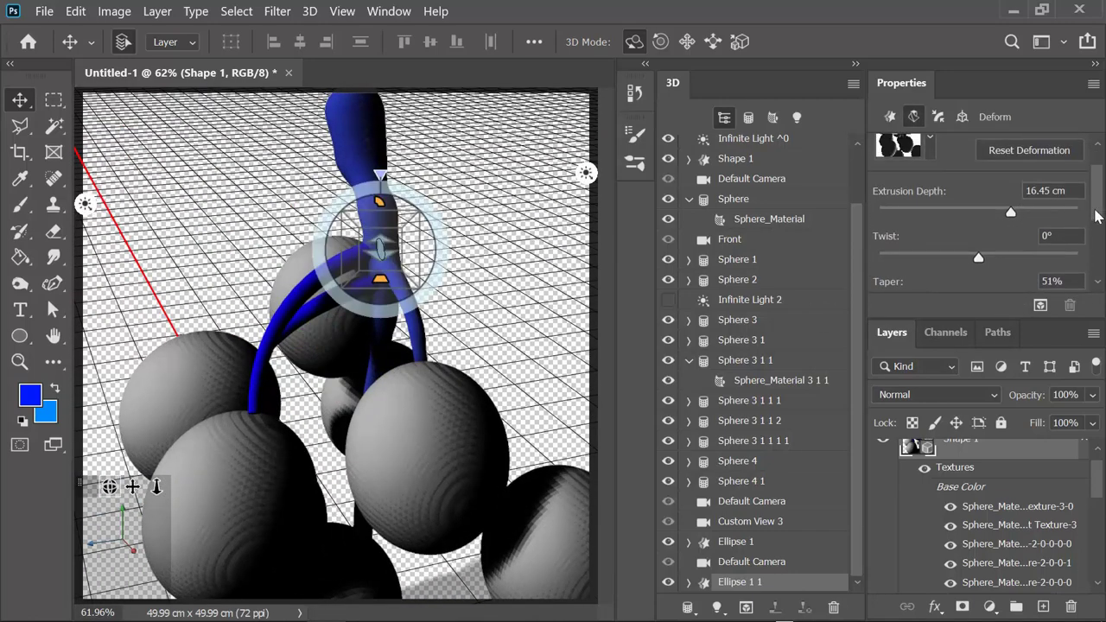
scroll(1098, 207, down, 3)
scroll(1098, 207, down, 2)
click(996, 244)
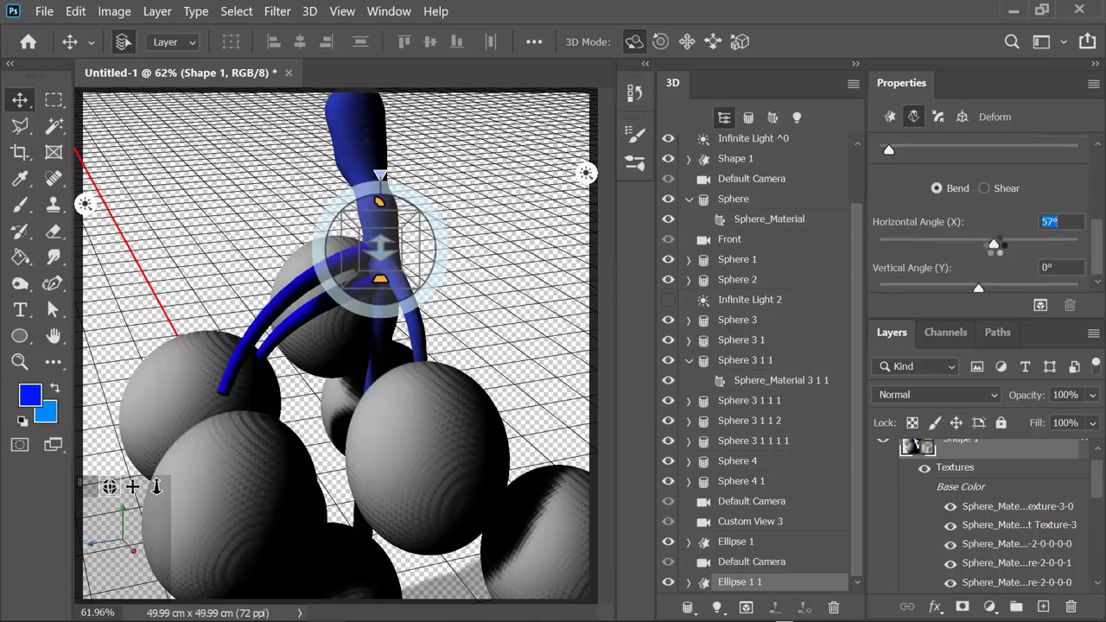
drag(996, 245, 1003, 245)
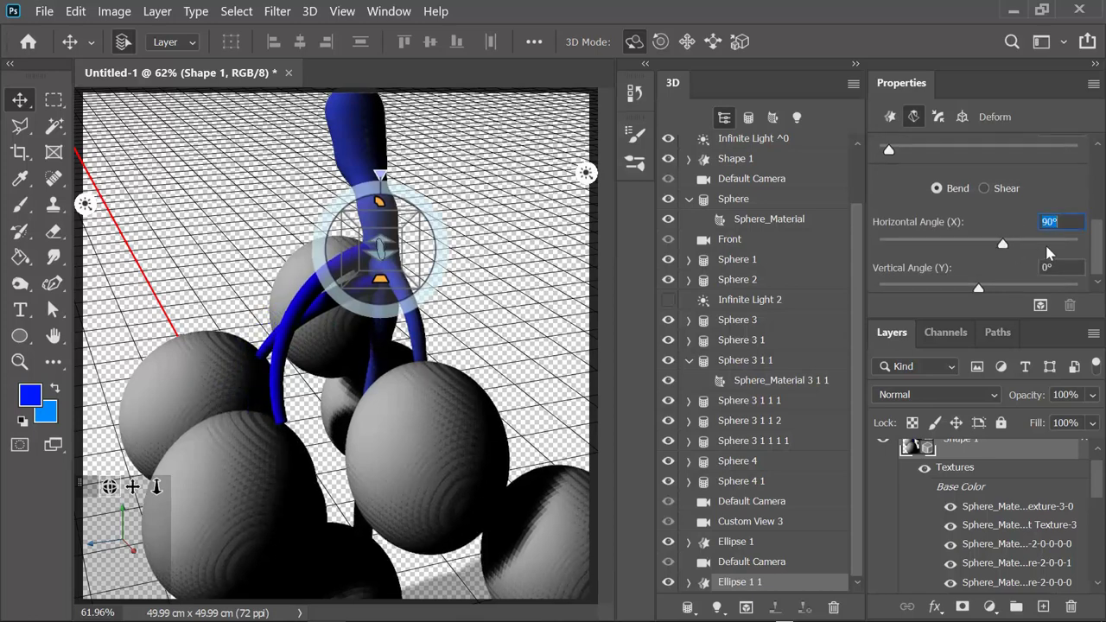
click(890, 116)
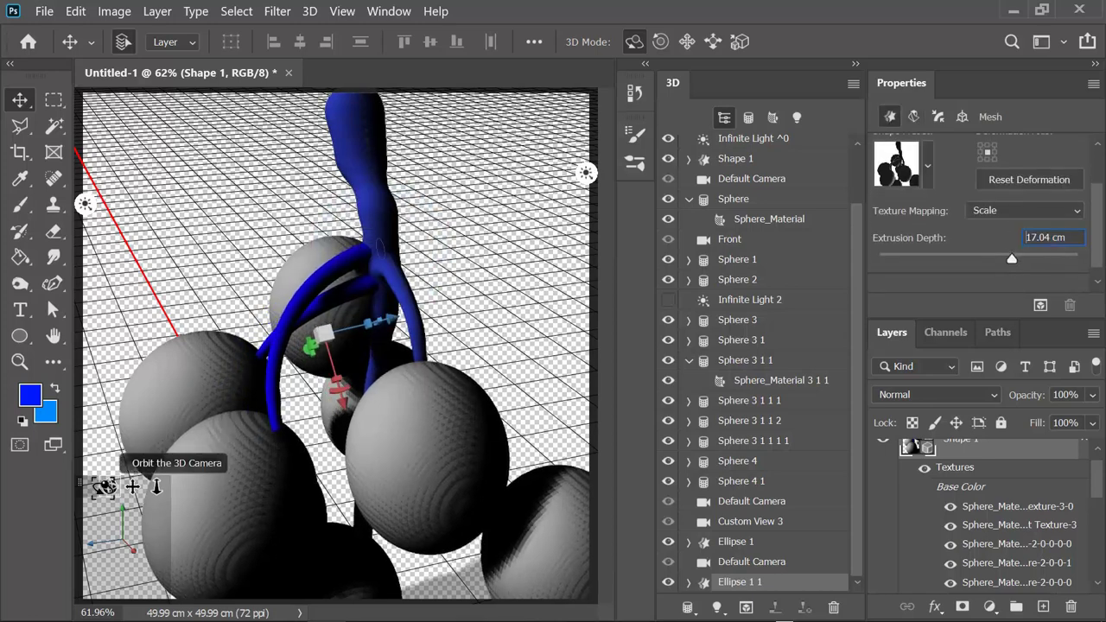
Switch to the Front camera view and reveal the red reference sketch layer
drag(104, 487, 143, 482)
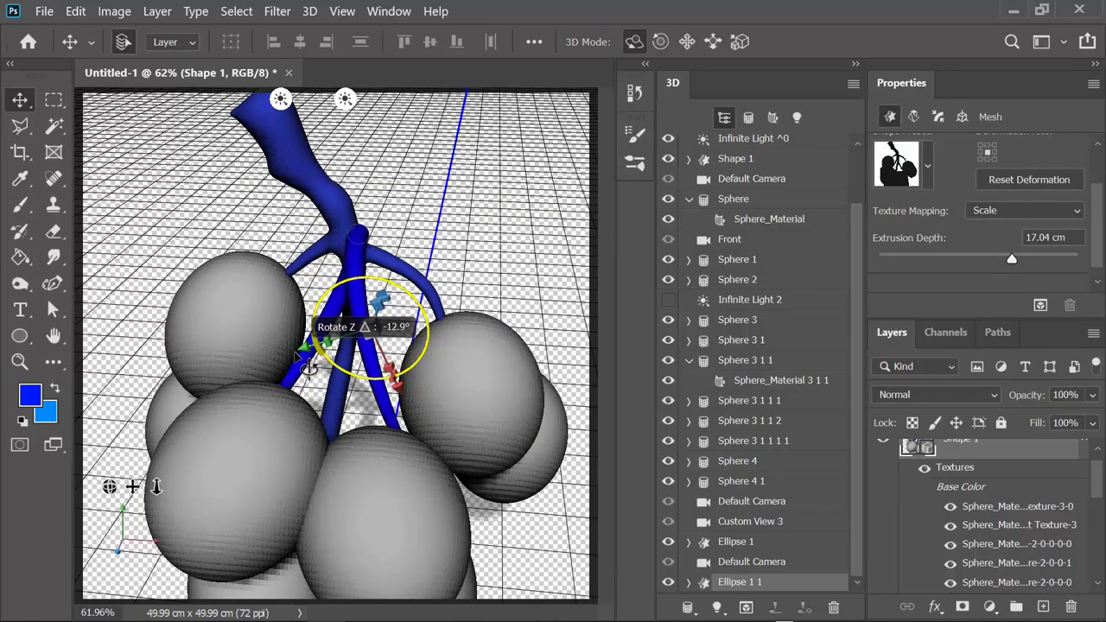
mouse_move(108, 487)
mouse_down()
mouse_move(160, 487)
mouse_move(119, 482)
mouse_move(153, 412)
mouse_move(124, 459)
mouse_move(120, 494)
mouse_move(115, 481)
mouse_up()
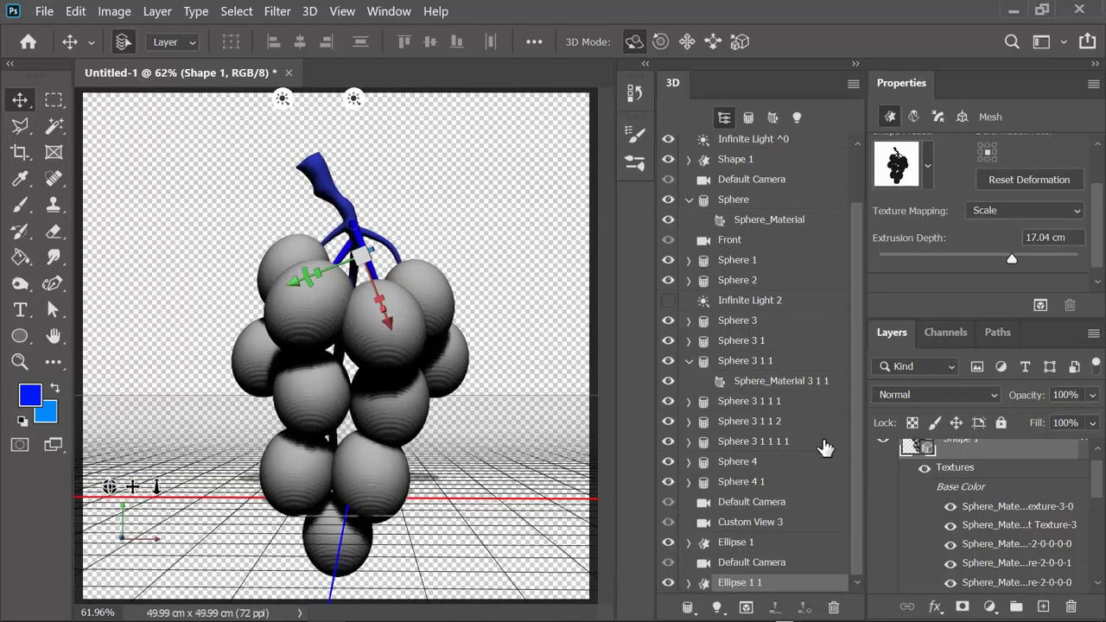
click(729, 240)
scroll(977, 518, down, 3)
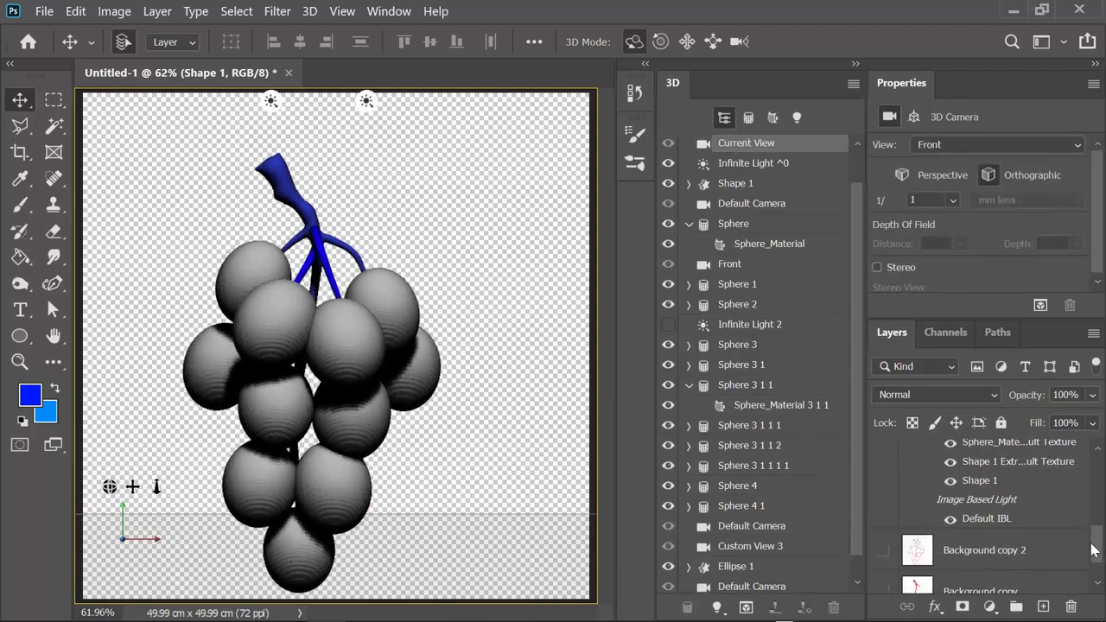
scroll(951, 523, down, 1)
click(882, 521)
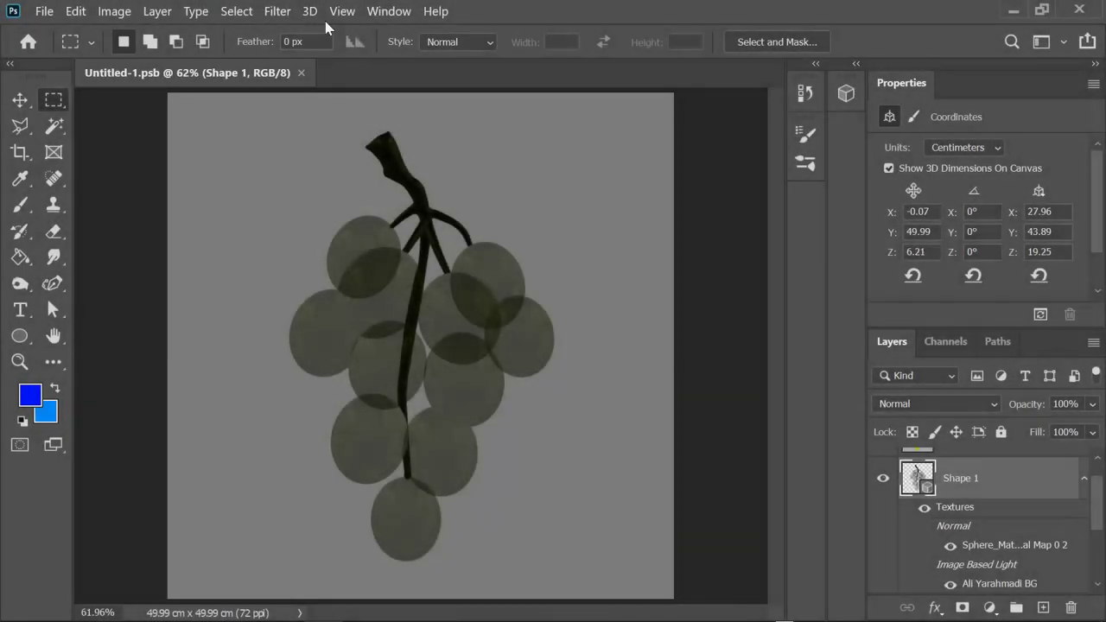
Render the 3D layer with 3D > Render 3D Layer
click(311, 12)
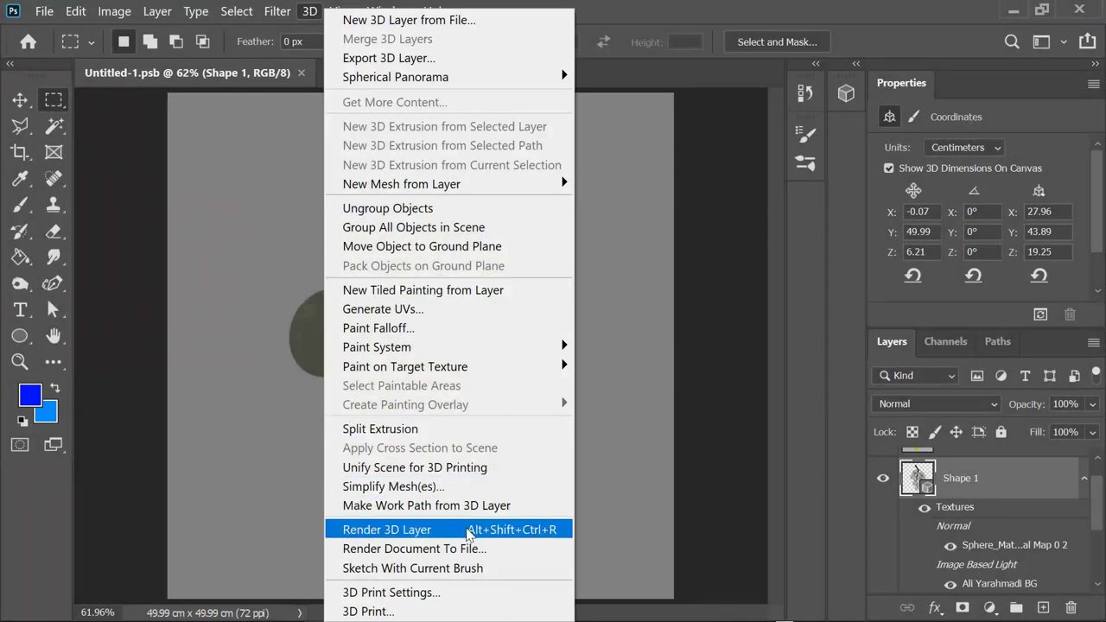
click(467, 530)
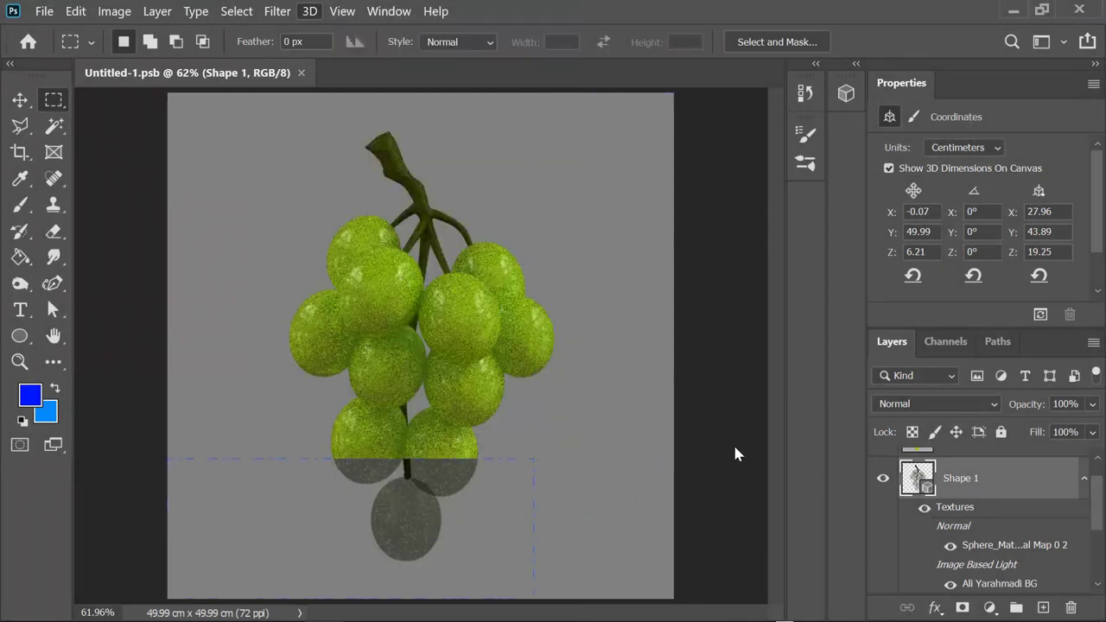